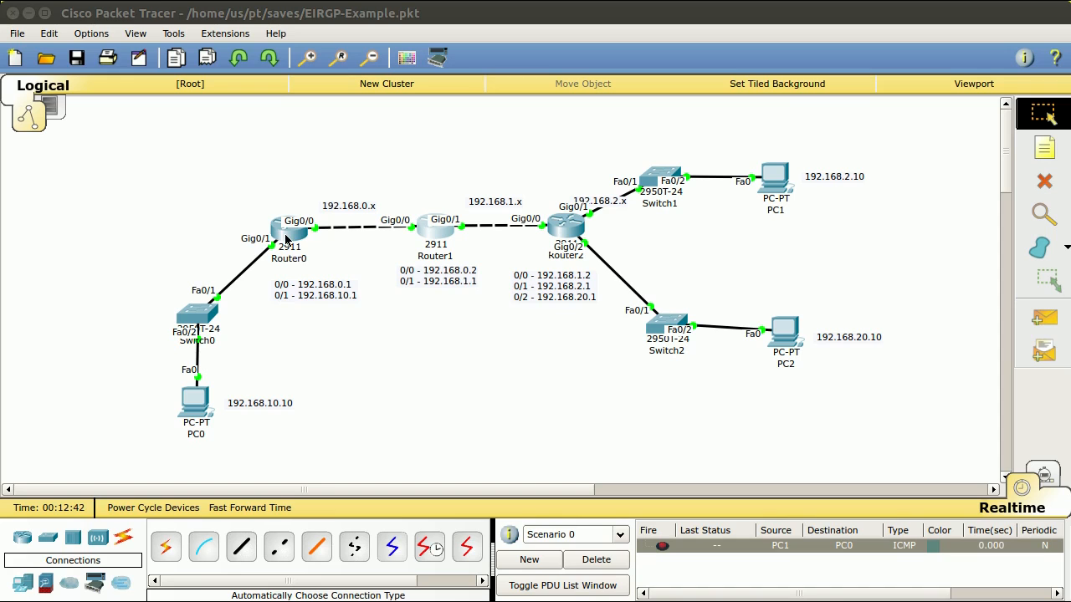
- Open Router0's command line and enter global configuration mode
left_click_drag(1070, 84, 347, 98)
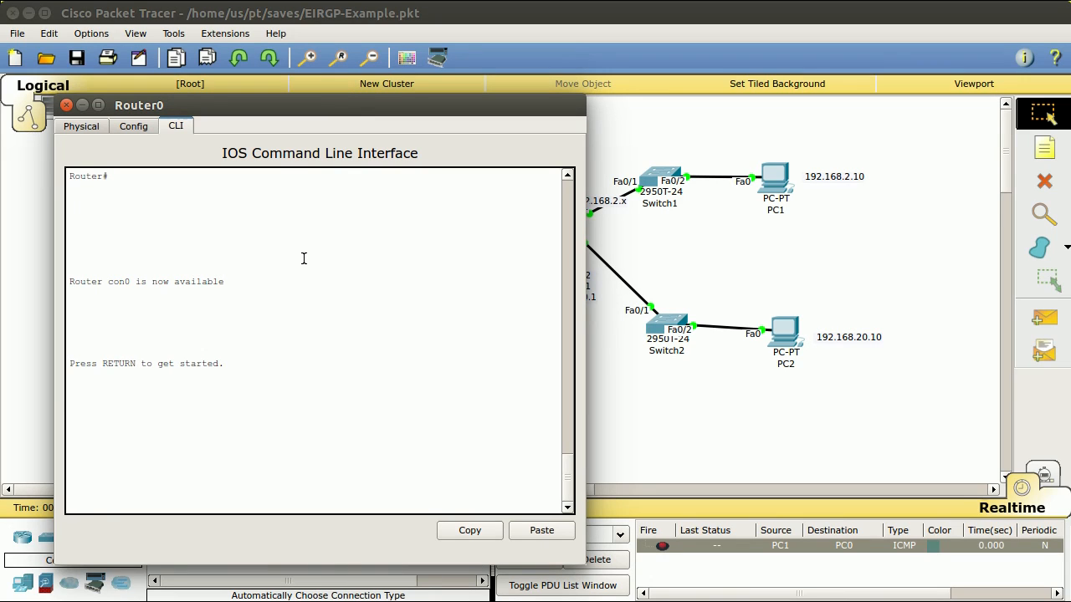
key("Return")
key("Return")
type("en")
key("Return")
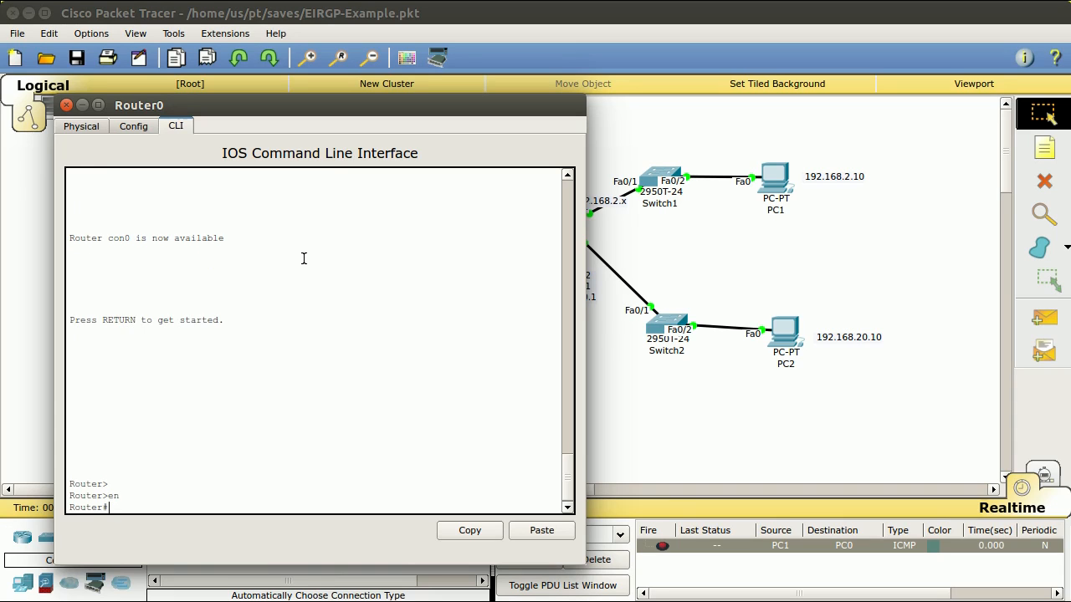
type("conf t")
key("Return")
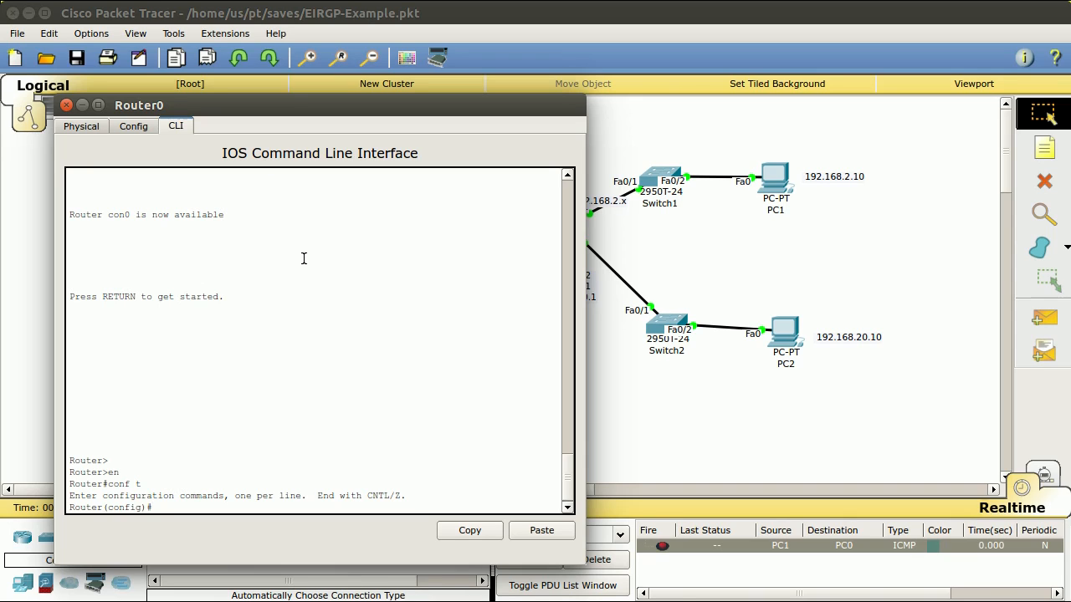
- Start EIGRP routing with autonomous system number 1 on Router0
type("router eigr")
key("Tab")
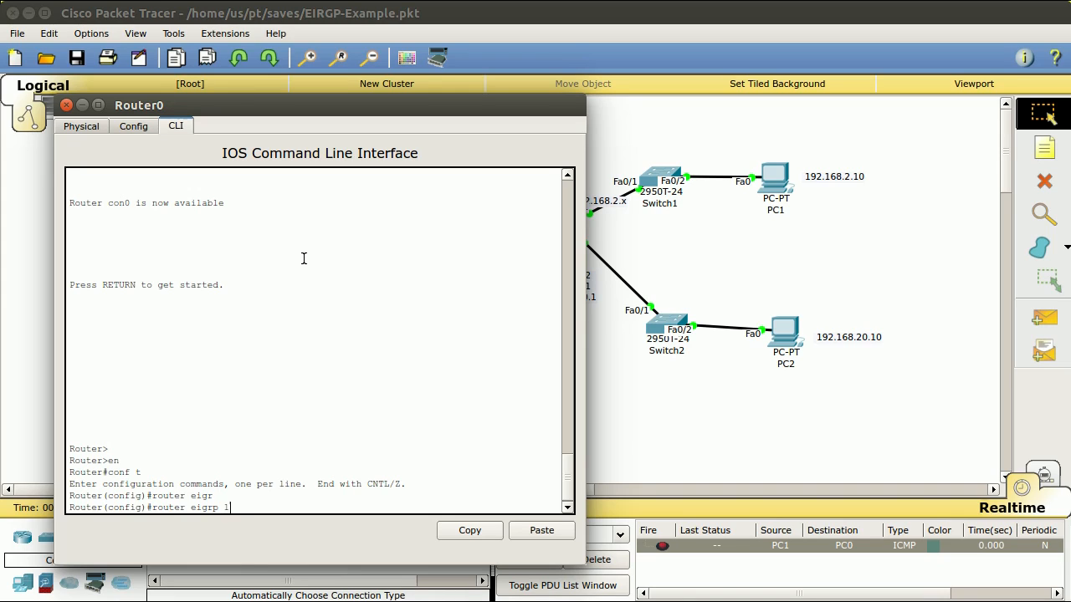
key("Return")
- Advertise network 192.168.0.0 with wildcard mask 0.0.0.255 in Router0's EIGRP process
type("network")
key("Tab")
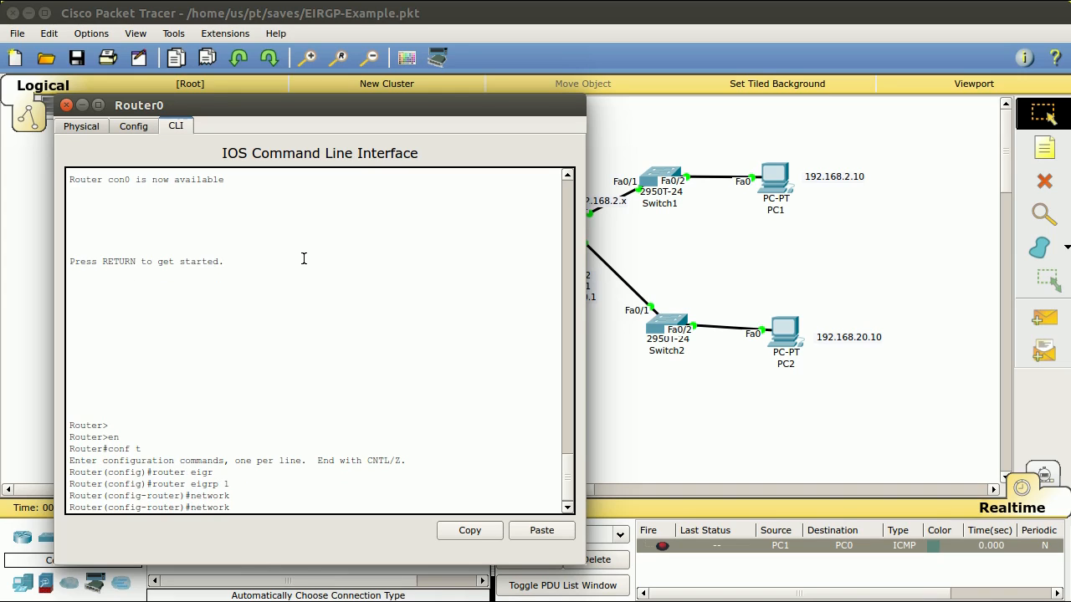
type("192.168")
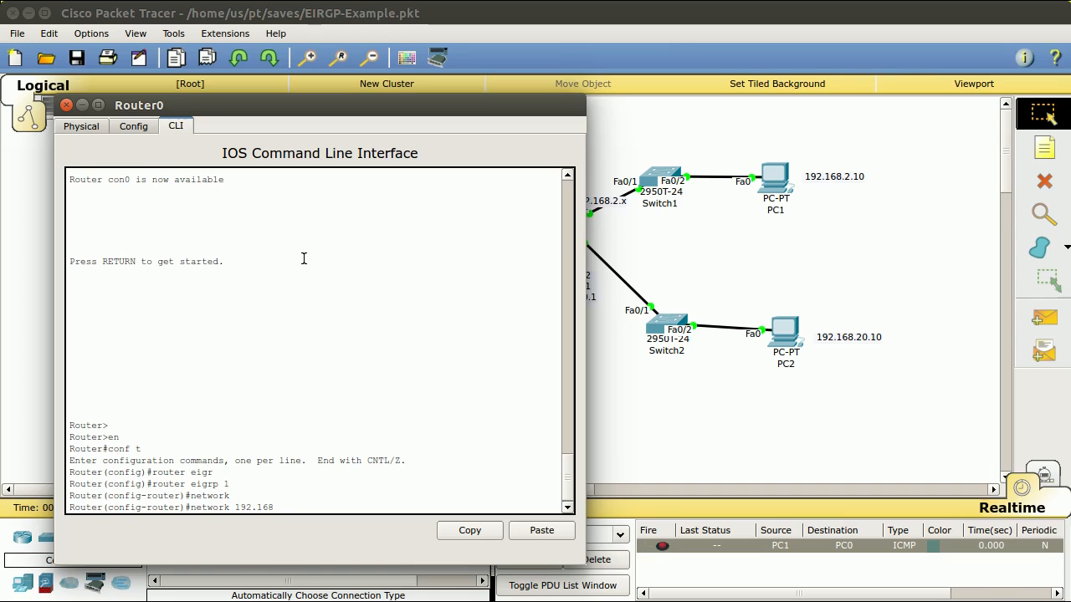
type(".0.0 0.0.0")
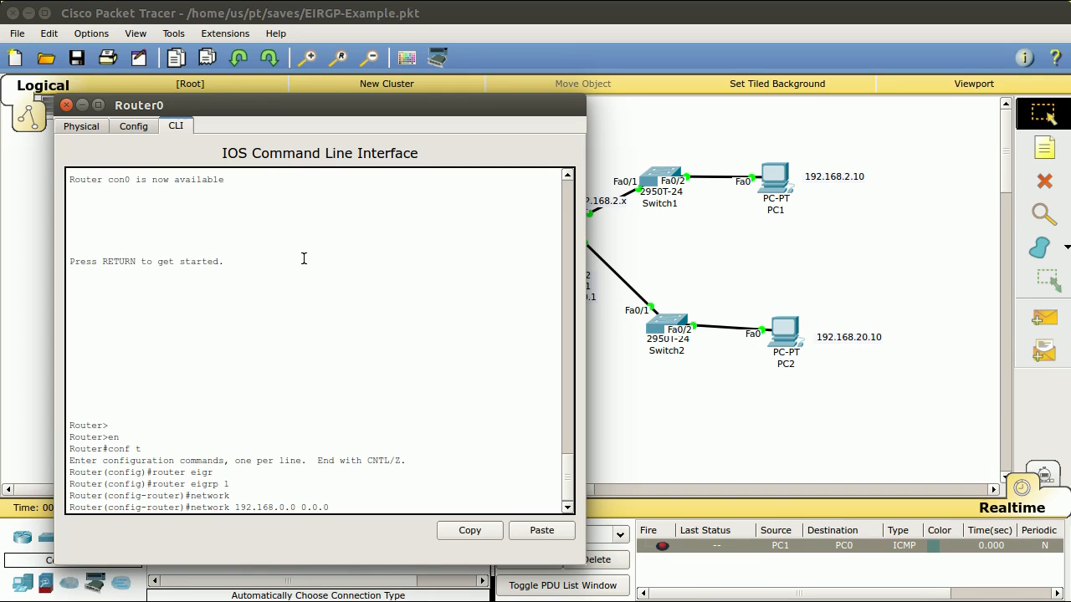
type("255")
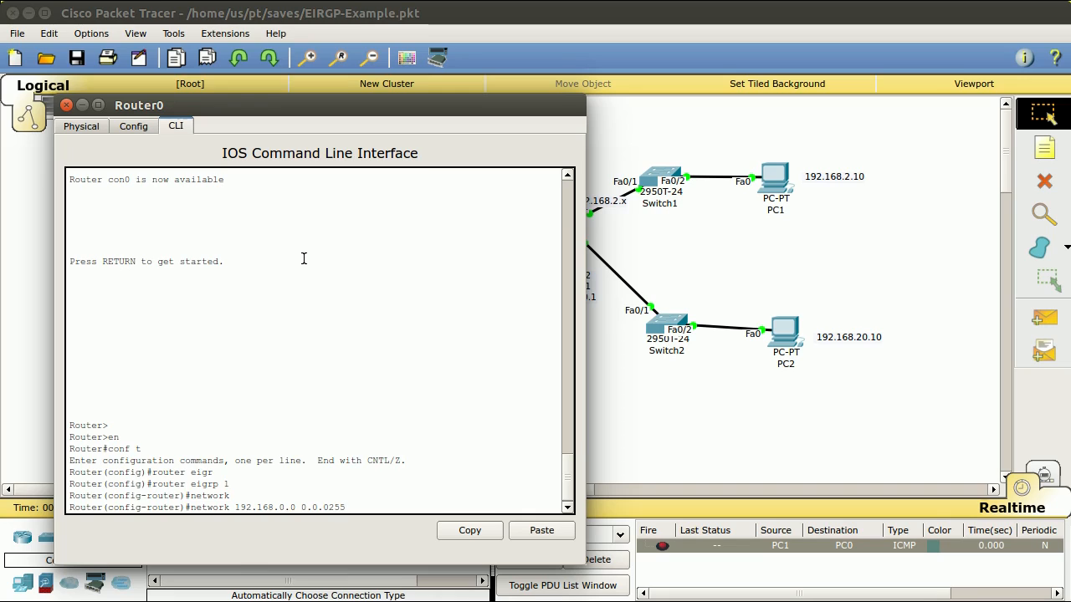
key("BackSpace")
key("BackSpace")
key("BackSpace")
key("BackSpace")
type("0.")
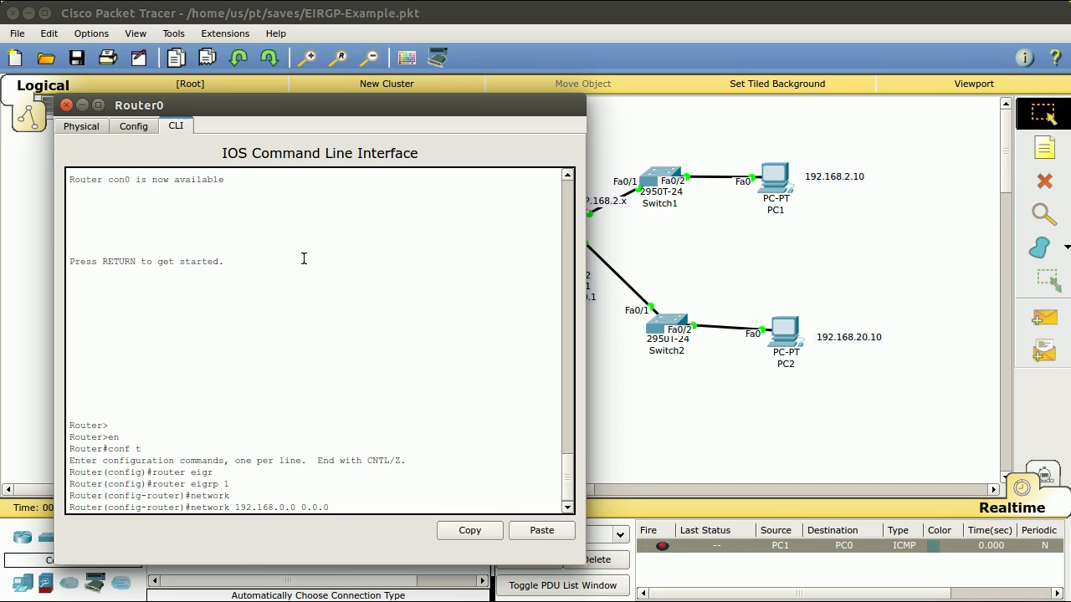
type("255")
key("Return")
- Advertise network 192.168.10.0 with wildcard mask 0.0.0.255 in Router0's EIGRP process and close Router0's window
key("Up")
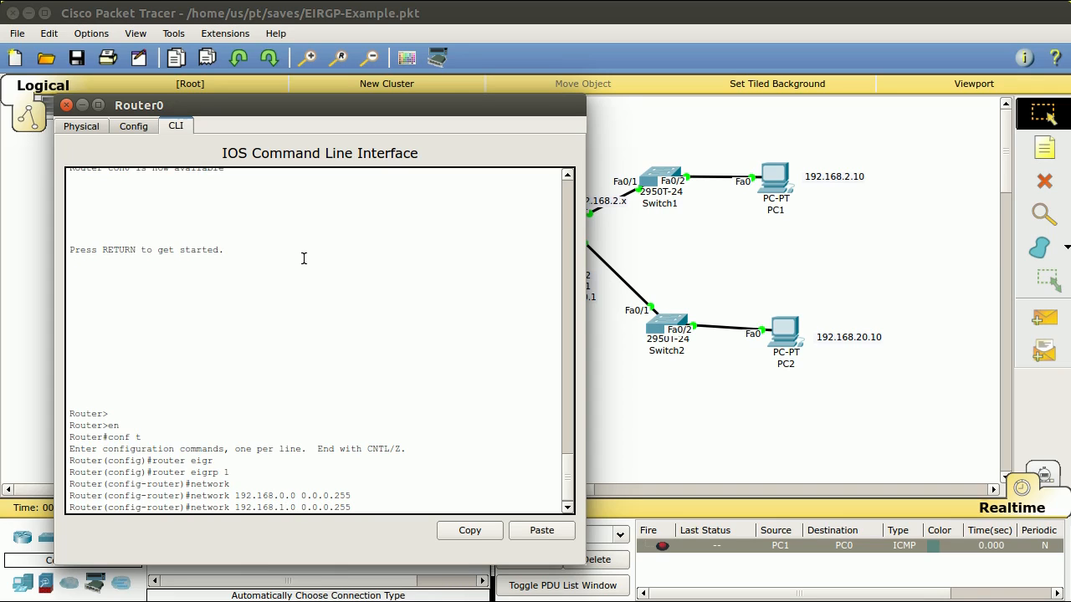
left_click_drag(256, 107, 621, 104)
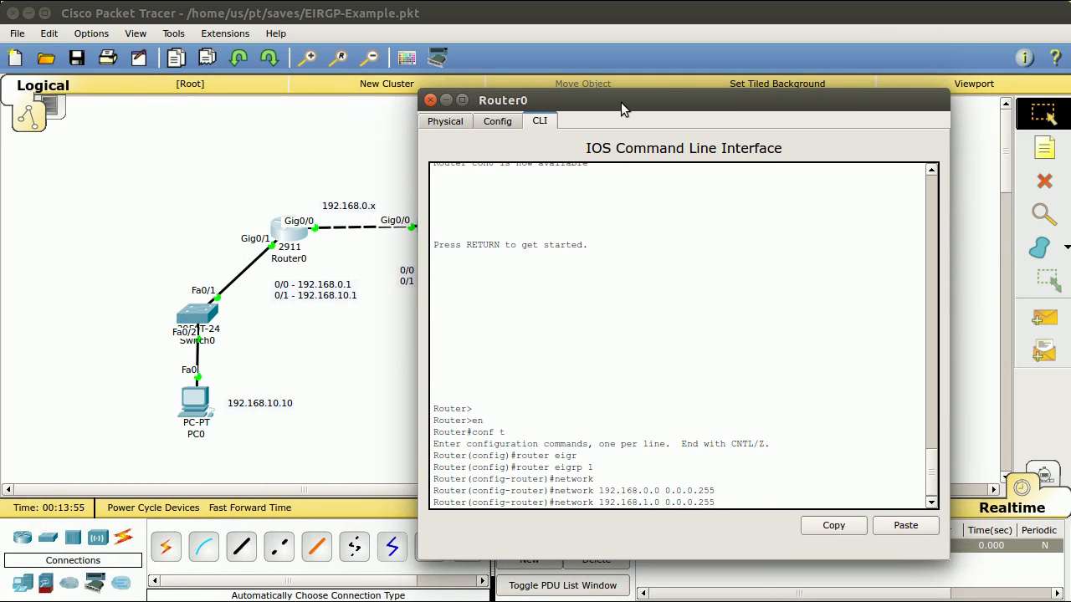
type("0")
key("Return")
left_click_drag(620, 102, 236, 101)
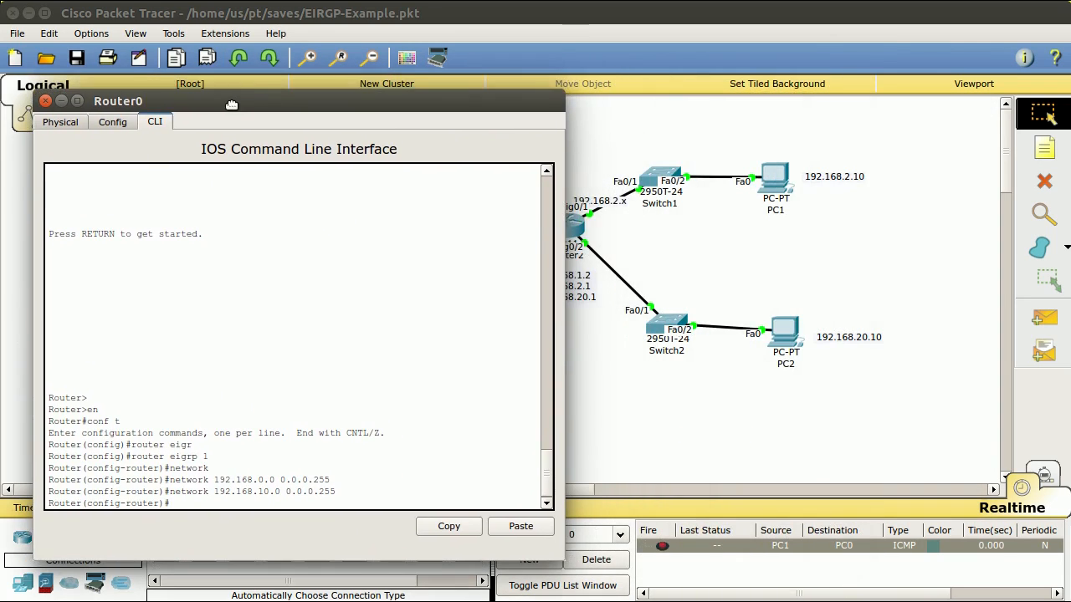
left_click(46, 101)
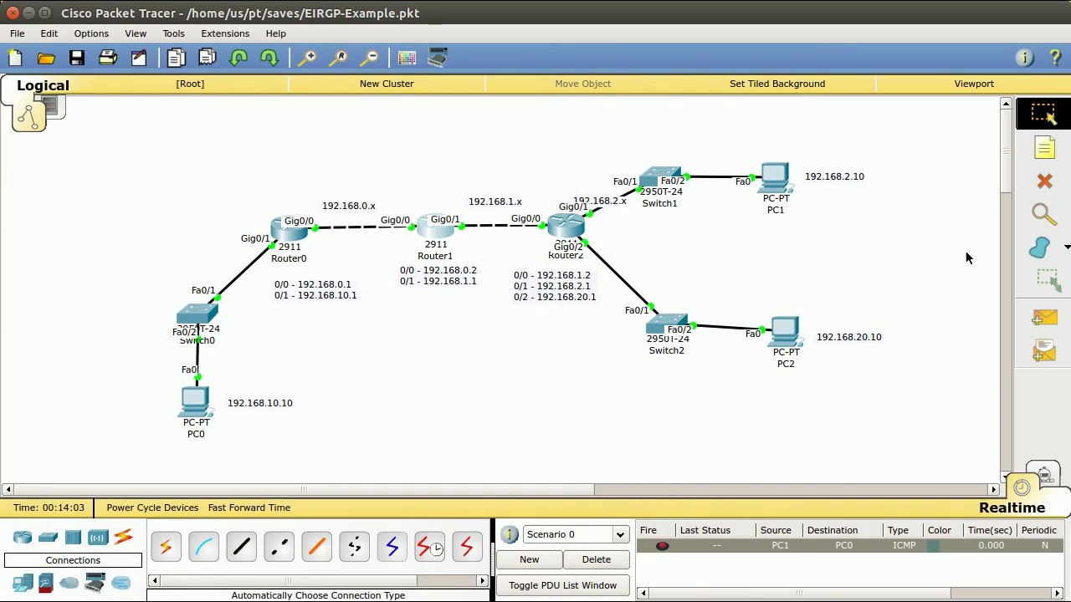
- Open Router1's command line, enter global configuration mode and start EIGRP with autonomous system number 1
left_click(435, 228)
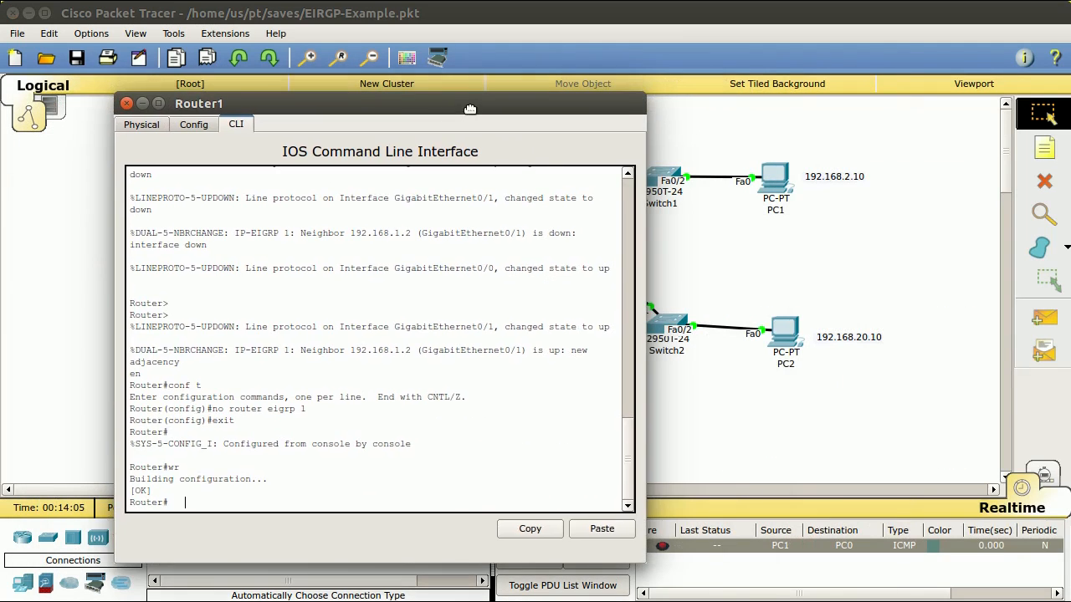
left_click(442, 307)
type("conf t")
key("Return")
type("router eirp")
key("BackSpace")
key("BackSpace")
key("BackSpace")
type("igrp 1")
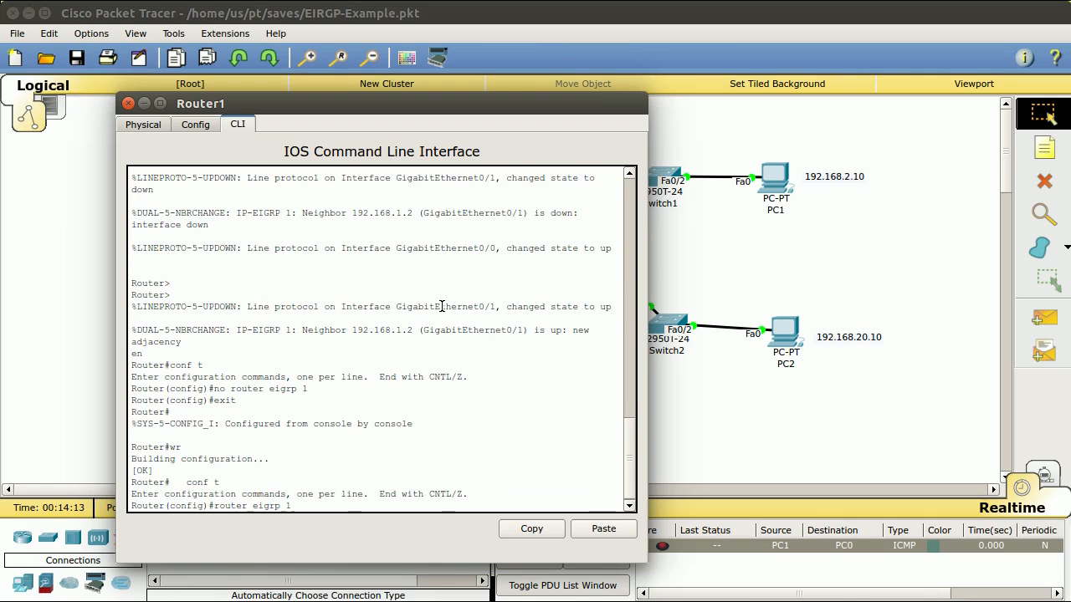
key("Return")
- Advertise network 192.168.0.0 with wildcard mask 0.0.0.255 in Router1's EIGRP process
type("netow")
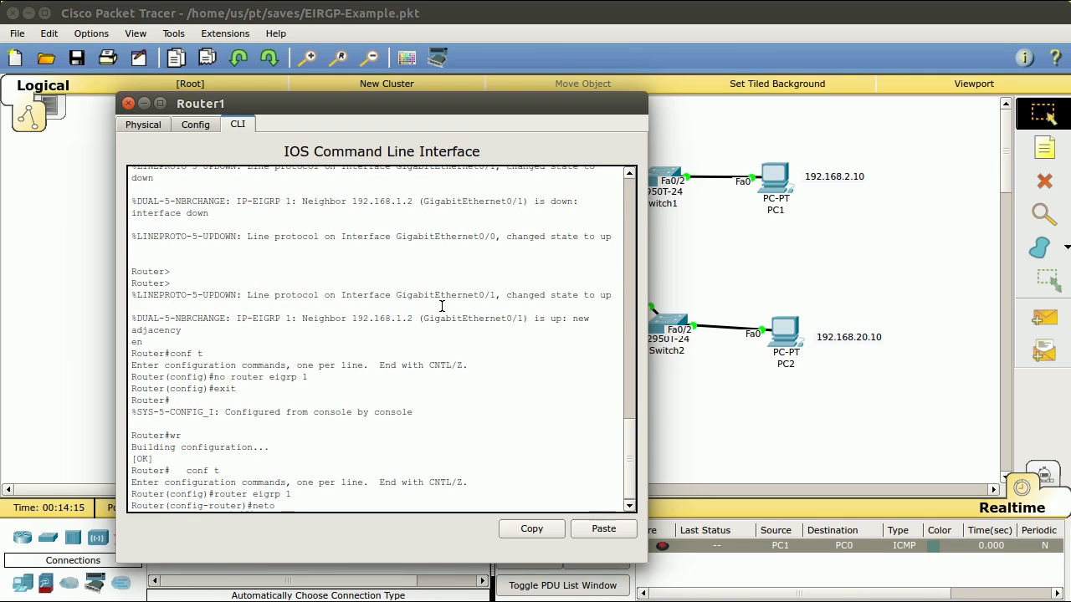
key("BackSpace")
key("BackSpace")
type("work 192.168.")
left_click_drag(377, 105, 792, 103)
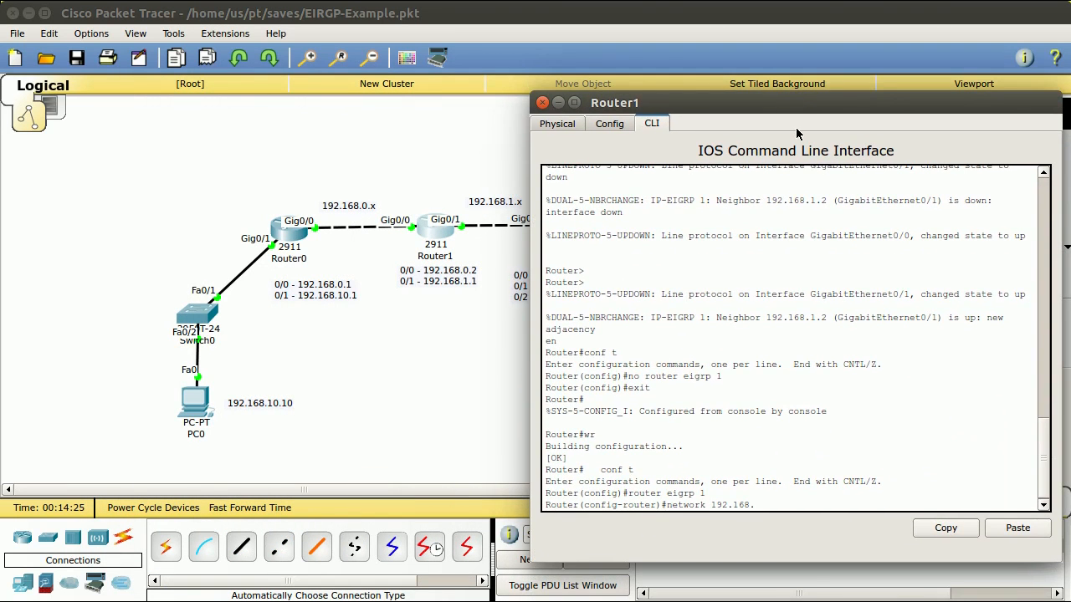
type("0.0 0.0.0.255")
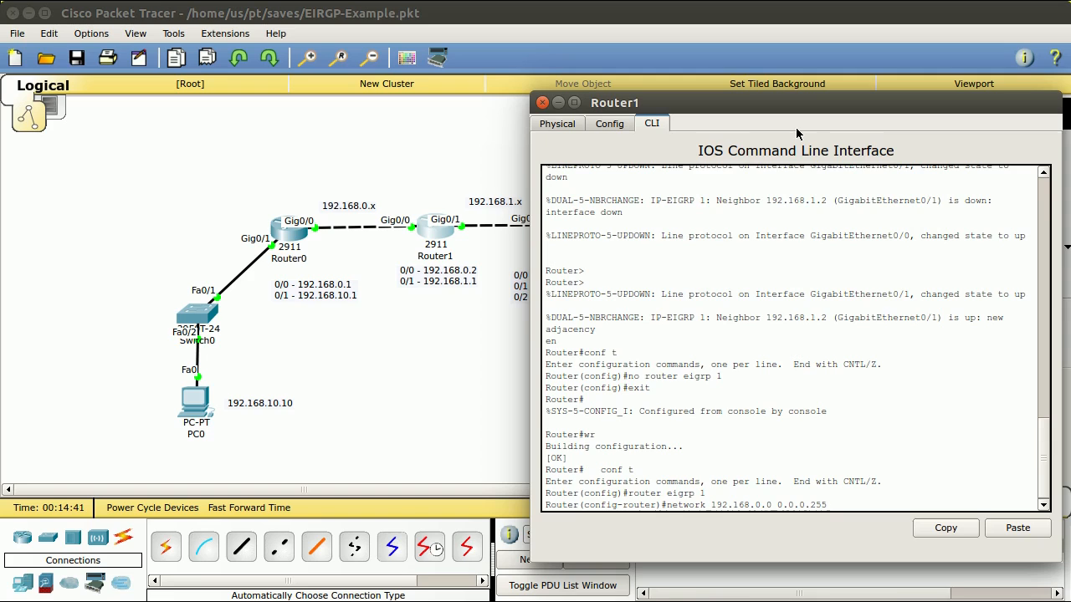
key("Return")
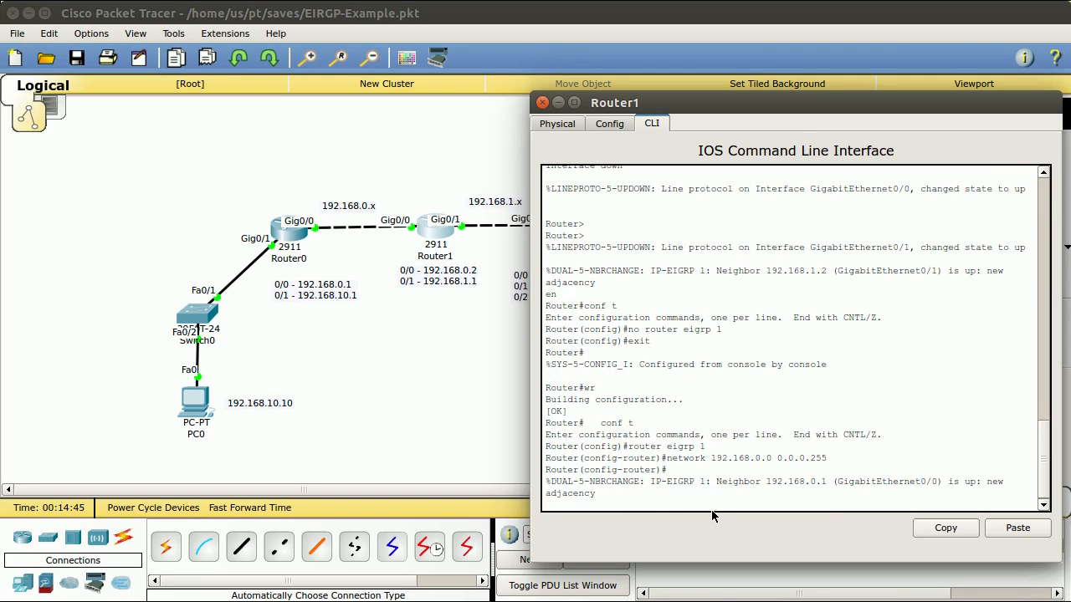
- Advertise network 192.168.1.0 with wildcard mask 0.0.0.255 in Router1's EIGRP process and close Router1's window
left_click_drag(541, 484, 640, 498)
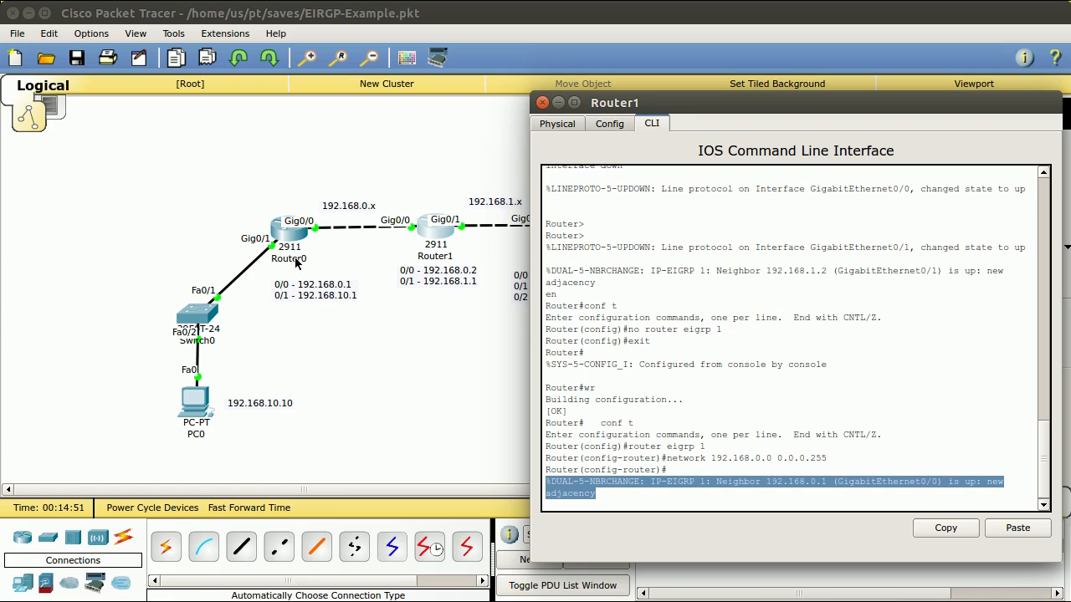
left_click(741, 369)
key("Up")
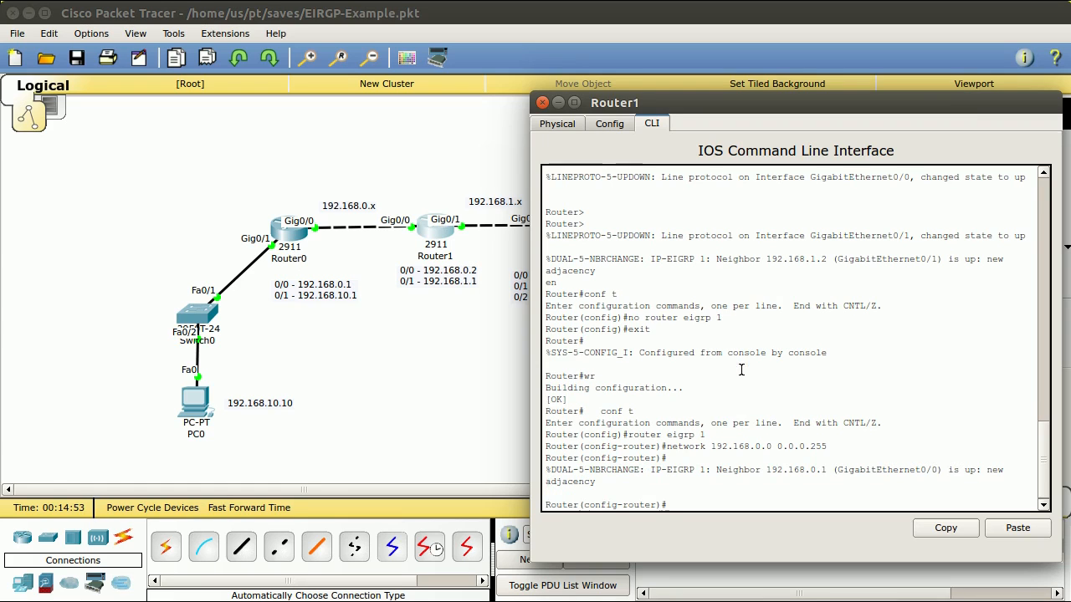
key("Left")
key("Left")
key("Left")
key("Left")
key("Left")
key("Left")
key("BackSpace")
type("1")
key("Return")
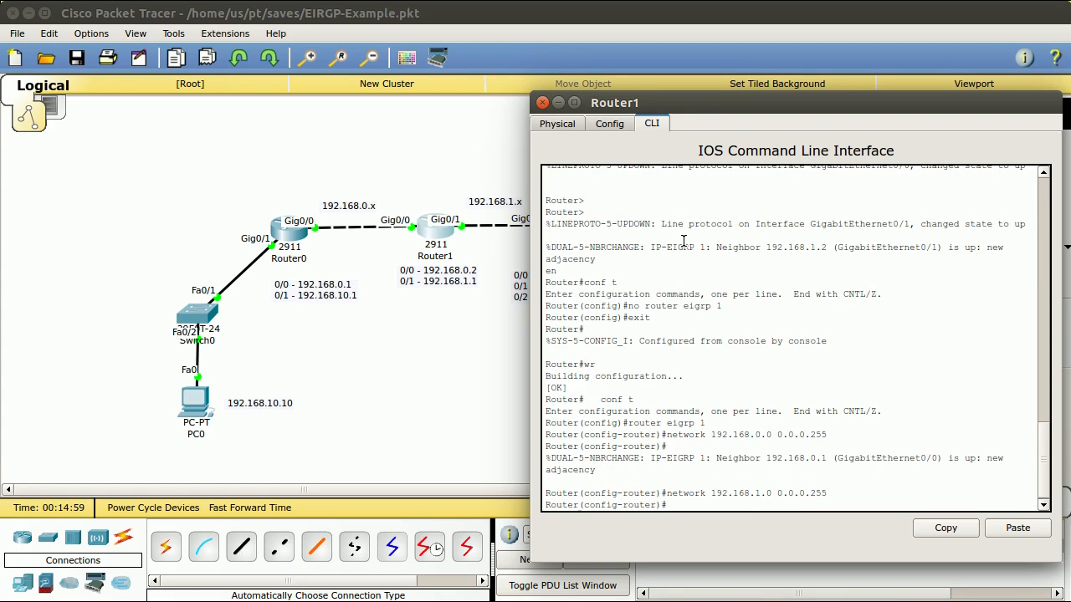
left_click_drag(691, 106, 194, 109)
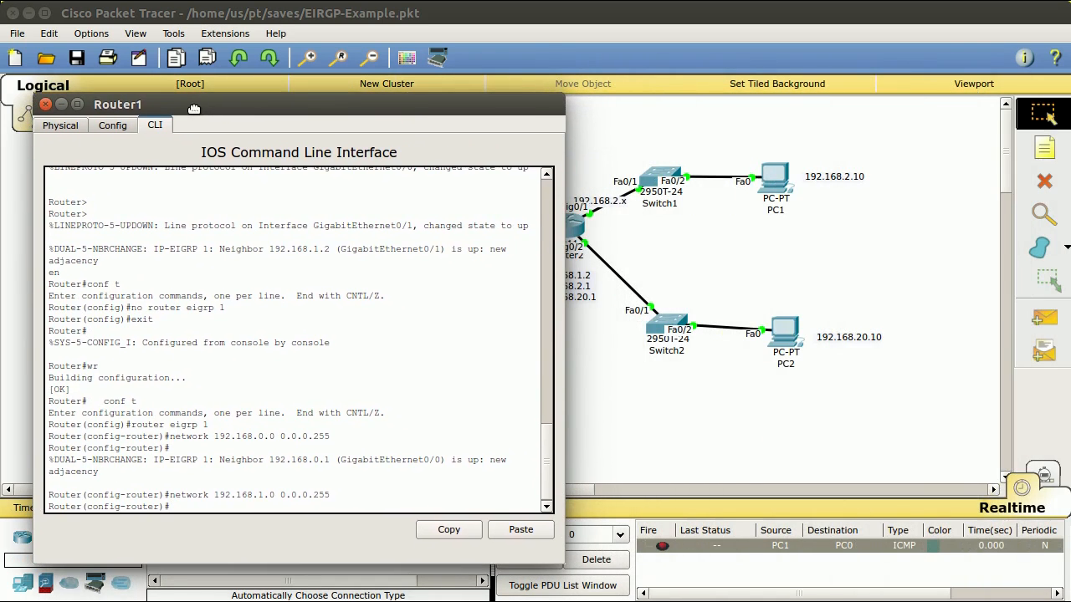
left_click(46, 103)
- Open Router2's command line and enter global configuration mode
left_click(561, 226)
left_click_drag(466, 102, 320, 97)
left_click(273, 249)
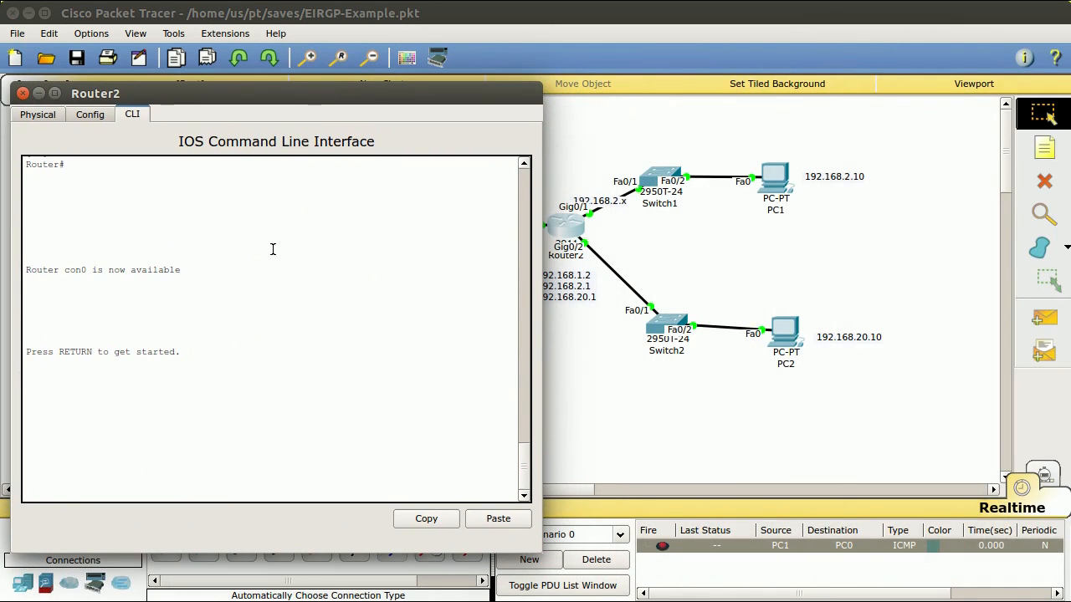
key("Return")
type("en")
key("Return")
type("conf")
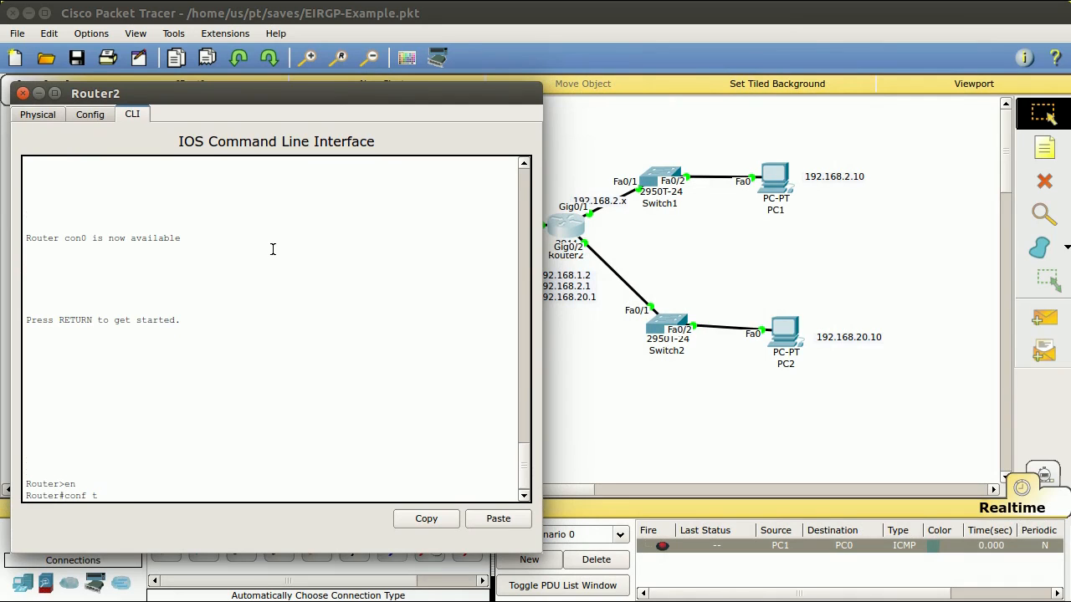
type(" t")
key("Return")
- Start EIGRP routing with autonomous system number 1 on Router2
type("router eirp")
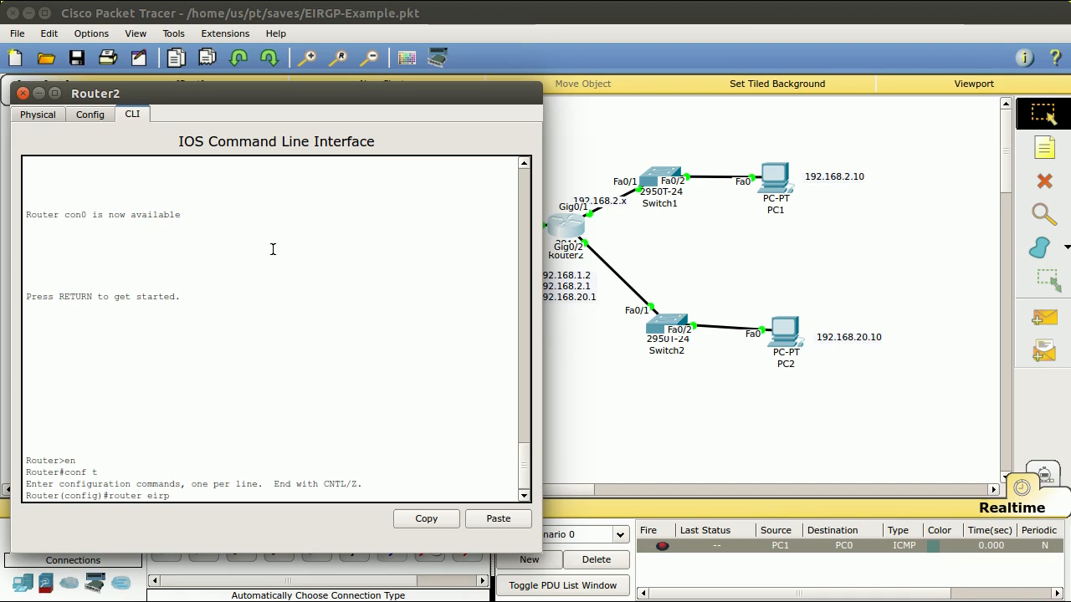
key("BackSpace")
type("grp 1")
key("Return")
- Advertise network 192.168.1.0 with wildcard mask 0.0.0.255 in Router2's EIGRP process
type("netw")
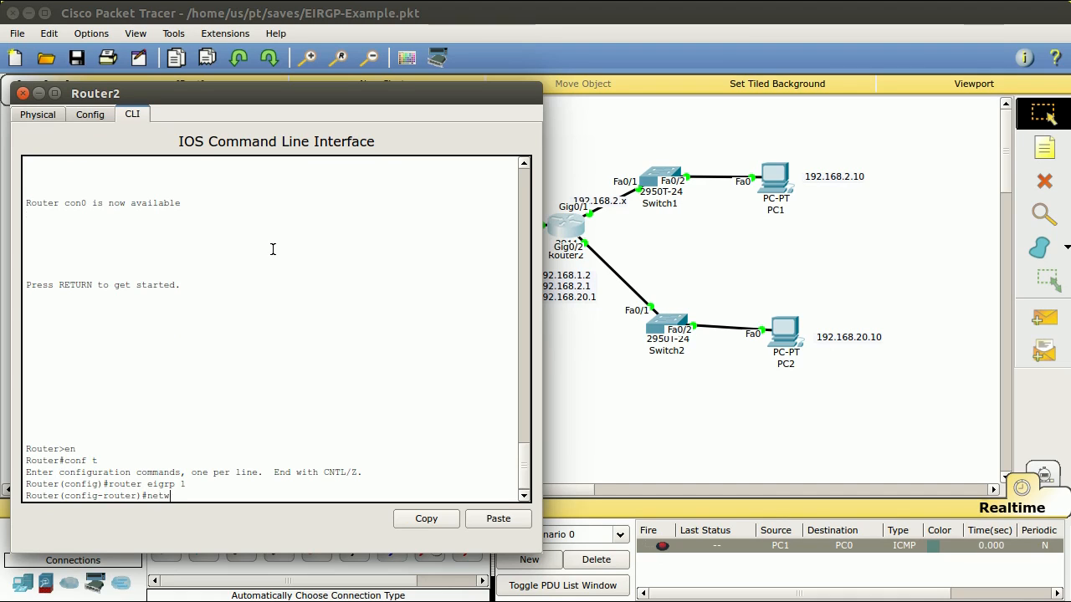
type("ork 192.168.1.0 0.0.0.255")
key("Return")
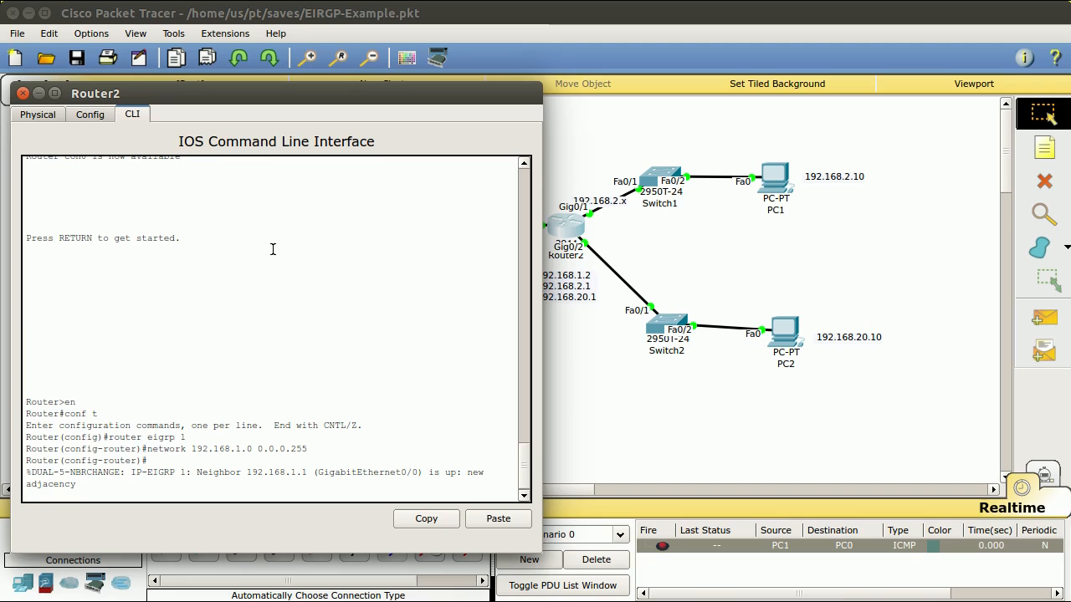
key("Return")
- Advertise network 192.168.2.0 with wildcard mask 0.0.0.255 in Router2's EIGRP process
key("Up")
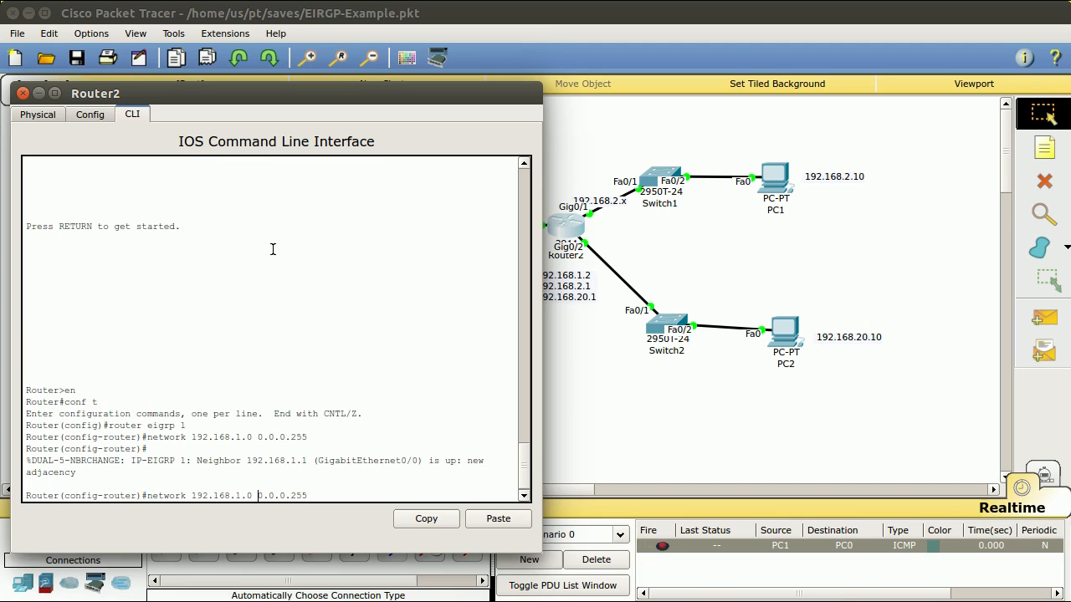
key("Left")
key("Left")
key("Left")
key("BackSpace")
type("2")
key("Return")
- Advertise network 192.168.20.0 with wildcard mask 0.0.0.255 in Router2's EIGRP process
key("Up")
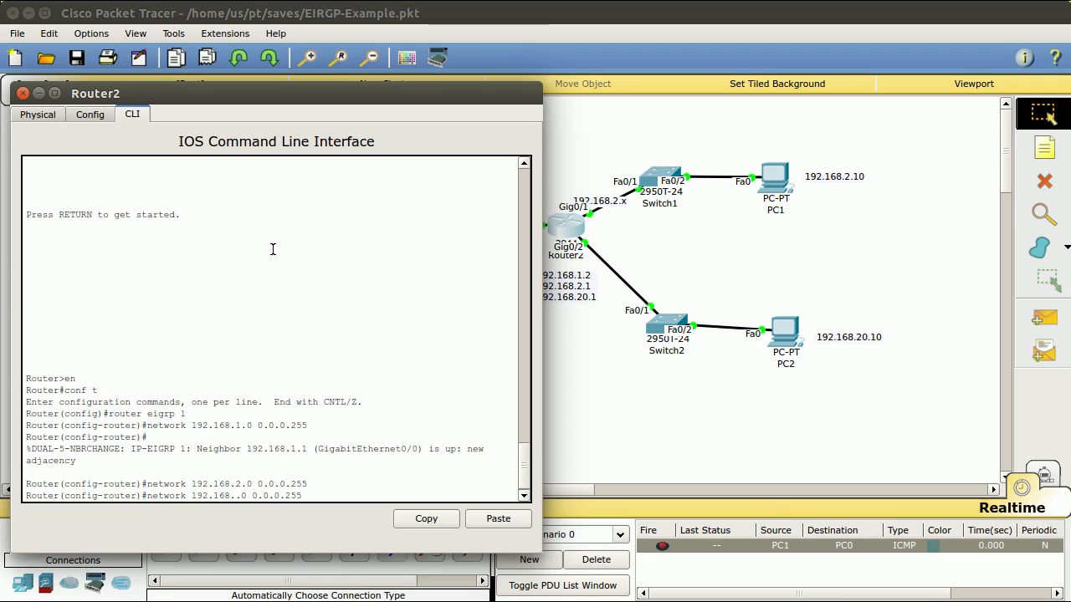
type("0")
key("Return")
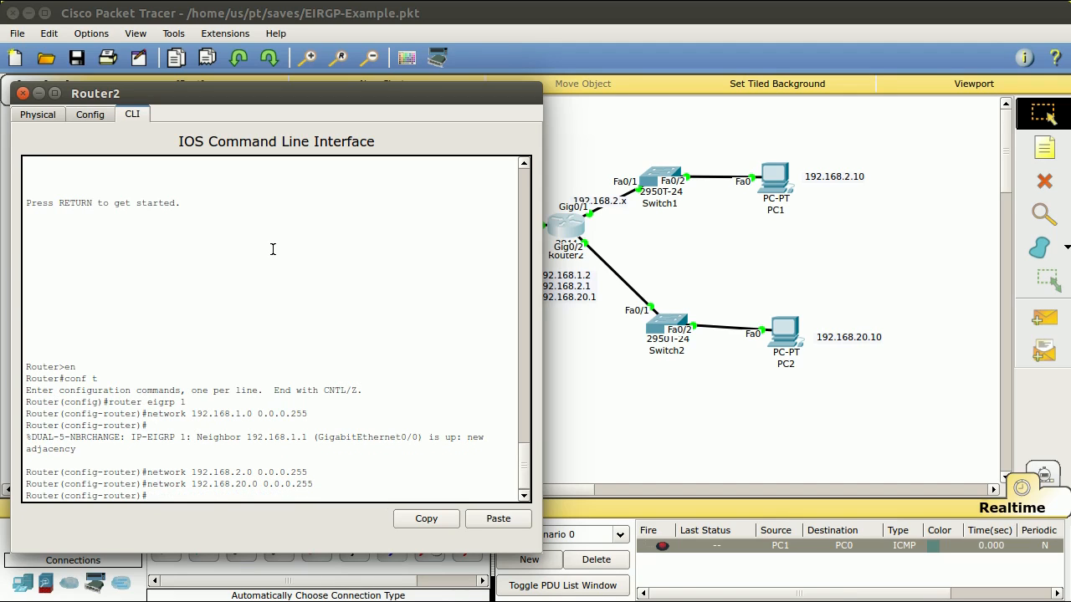
- Leave router and global configuration on Router2, returning to privileged EXEC mode
type("exit")
key("Return")
type("exit")
key("Return")
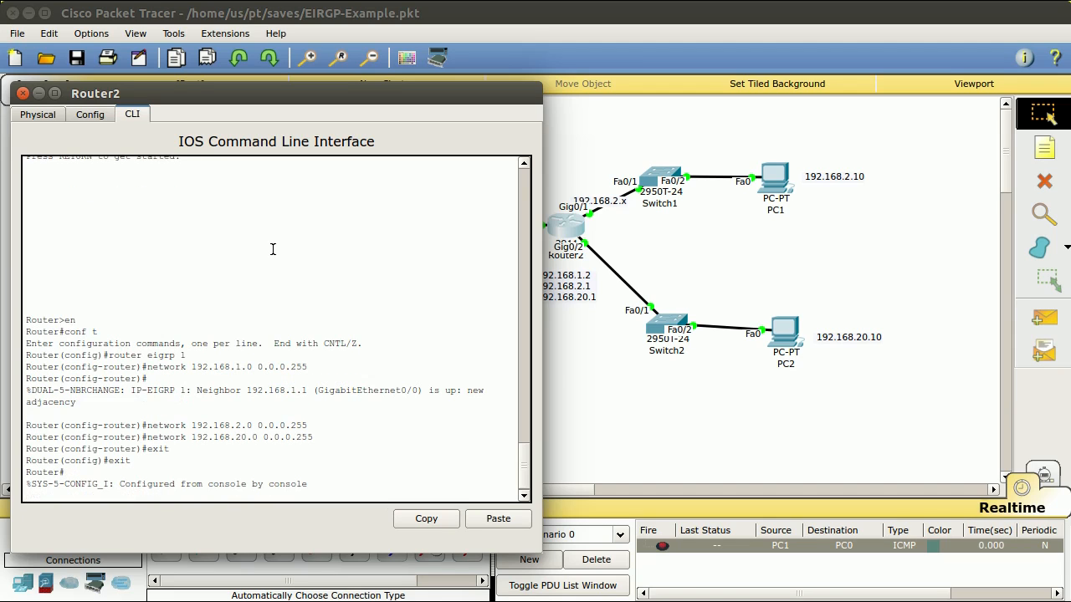
key("Return")
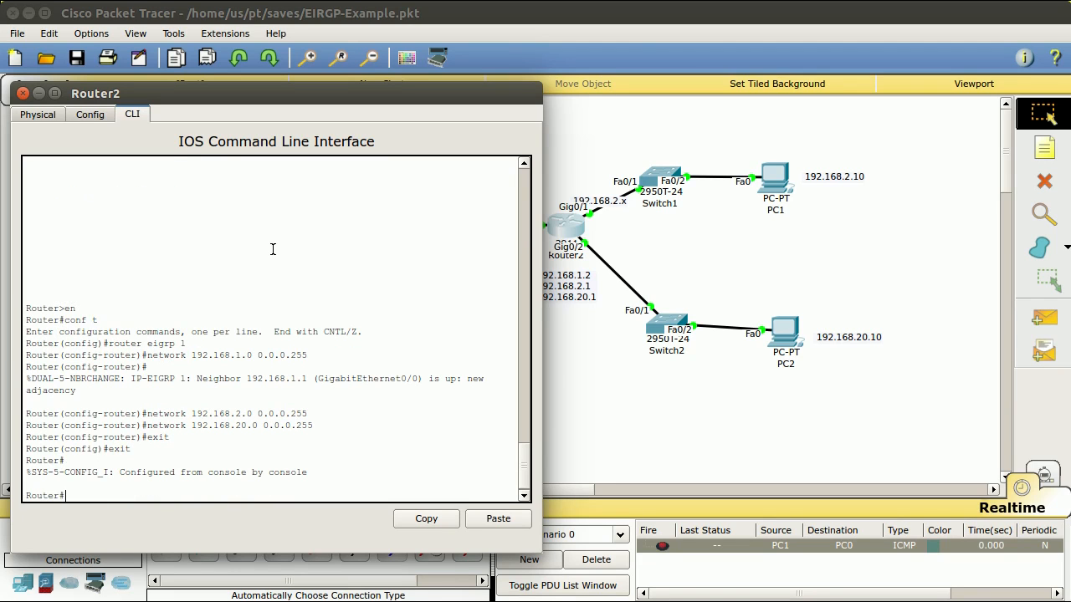
- Display Router2's IP routing table and examine the code marking the EIGRP-learned routes
type("show ip route")
key("Return")
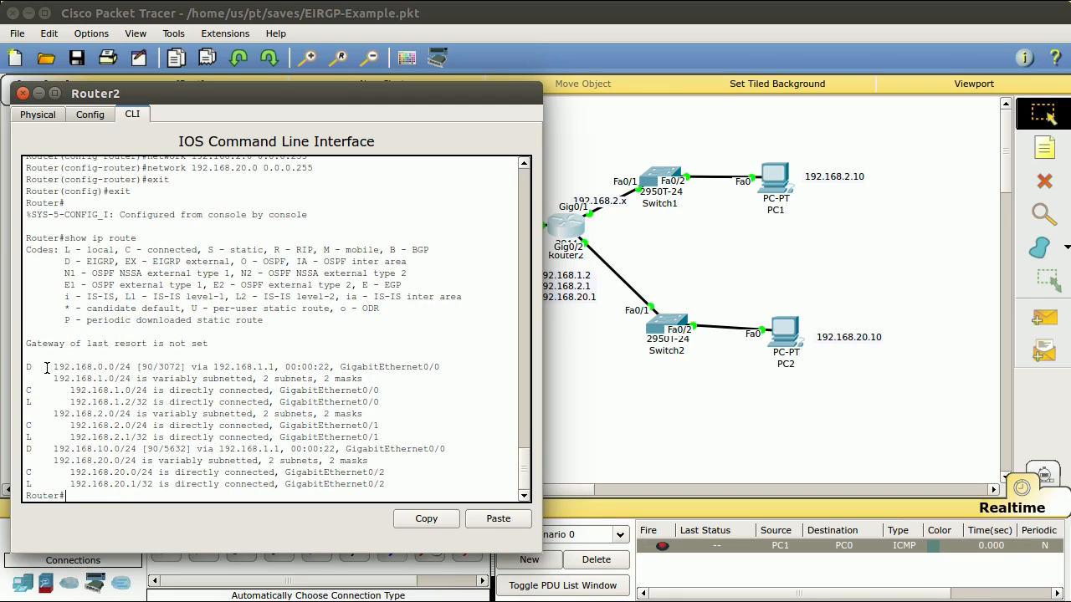
left_click_drag(25, 367, 32, 369)
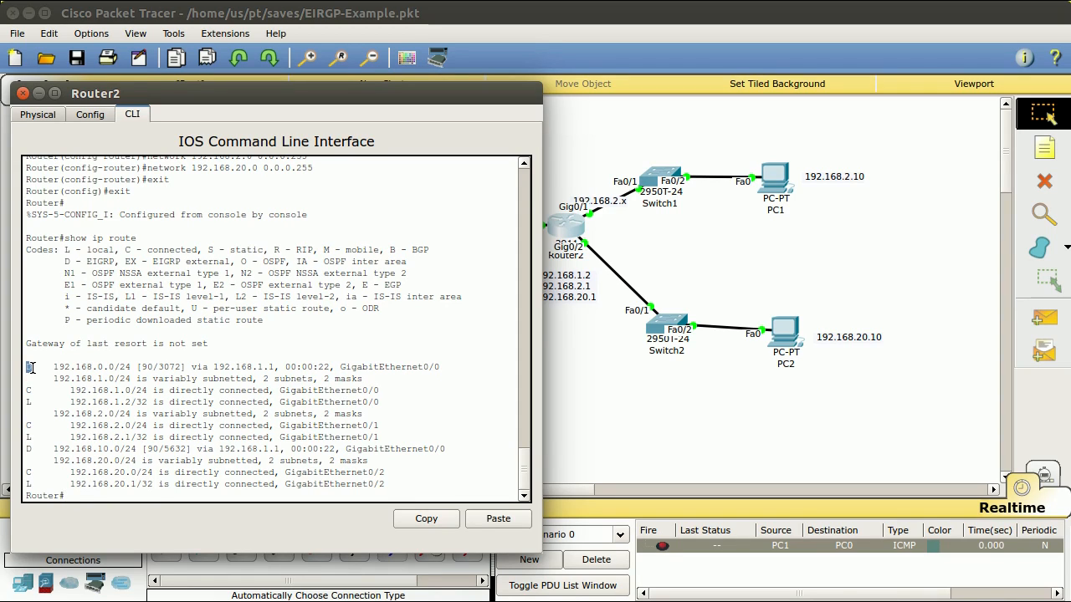
- Examine Router2's EIGRP-learned routes against the routing code legend, then close the router's window
left_click_drag(66, 263, 115, 258)
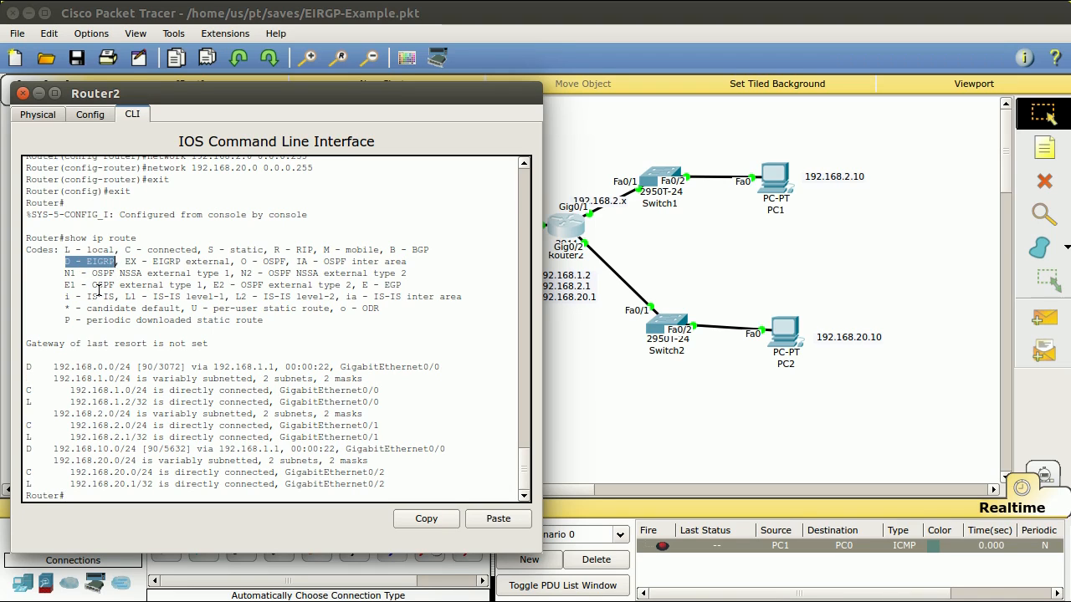
left_click(26, 367)
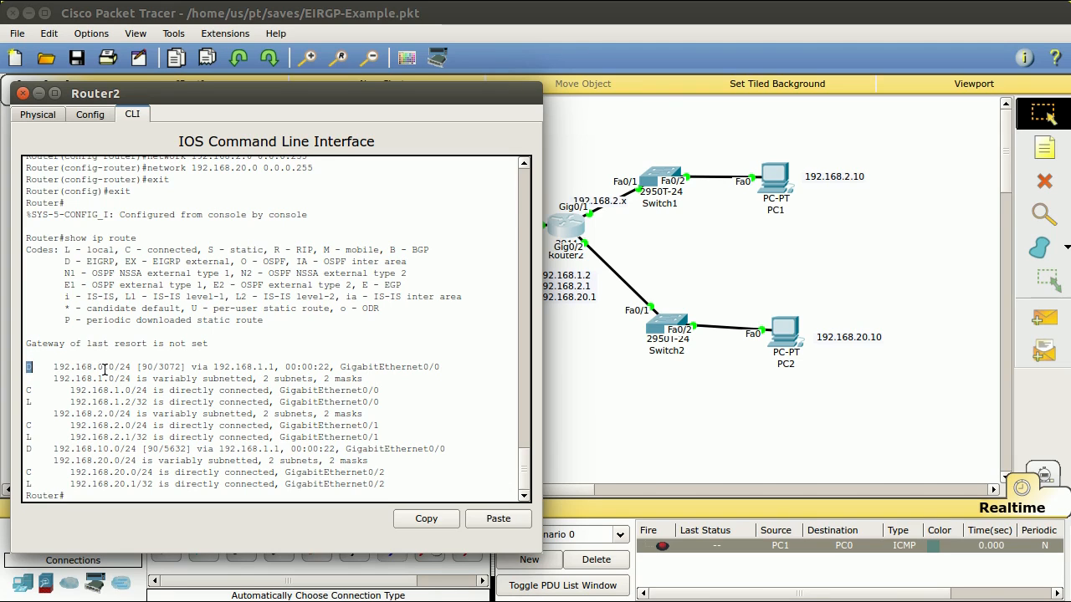
left_click_drag(29, 452, 105, 451)
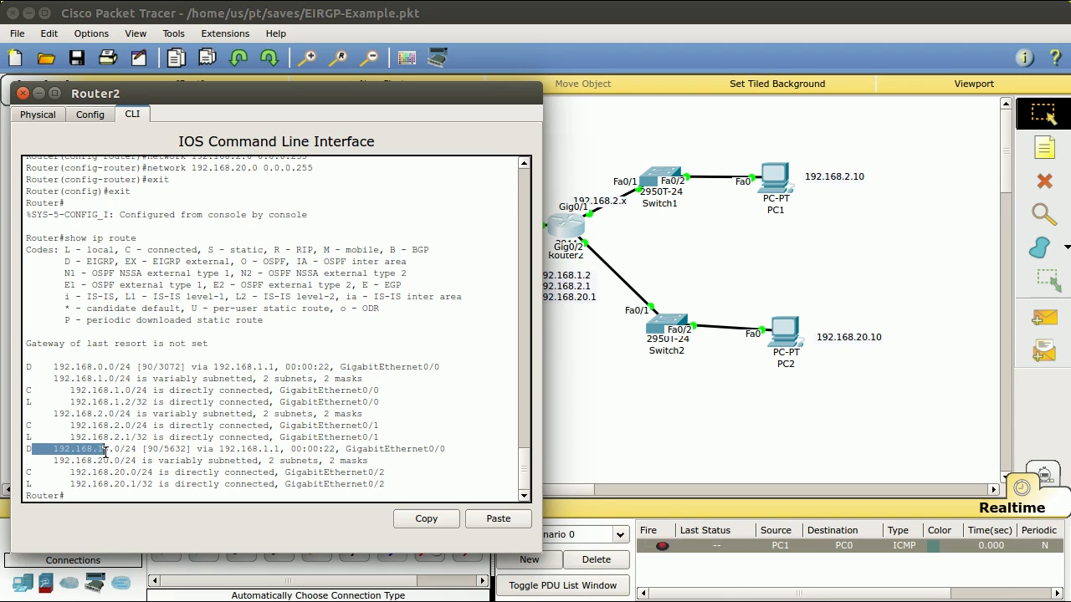
left_click_drag(182, 92, 566, 152)
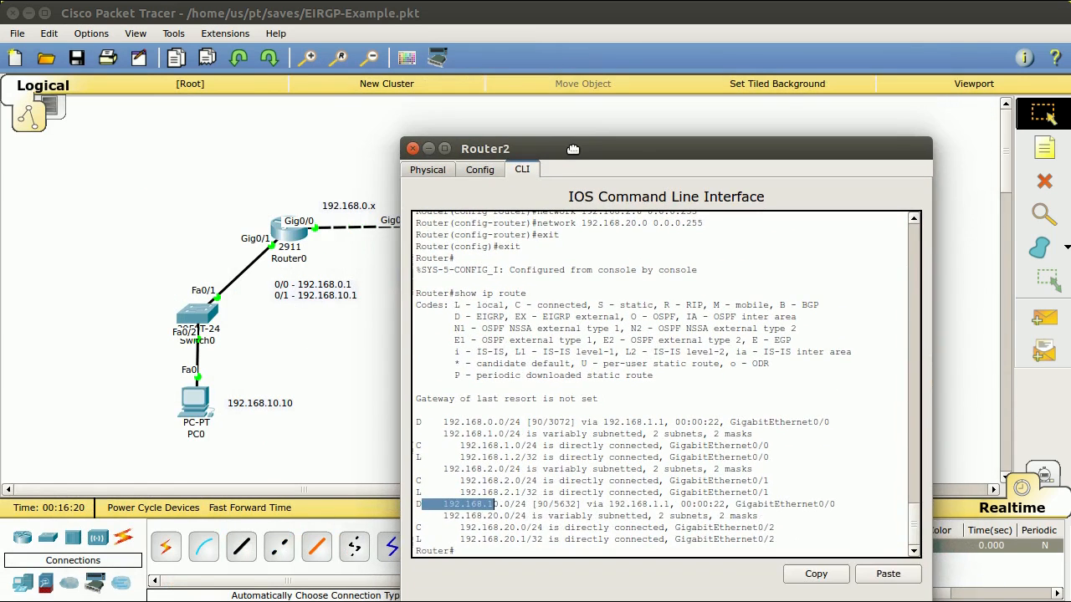
left_click(406, 148)
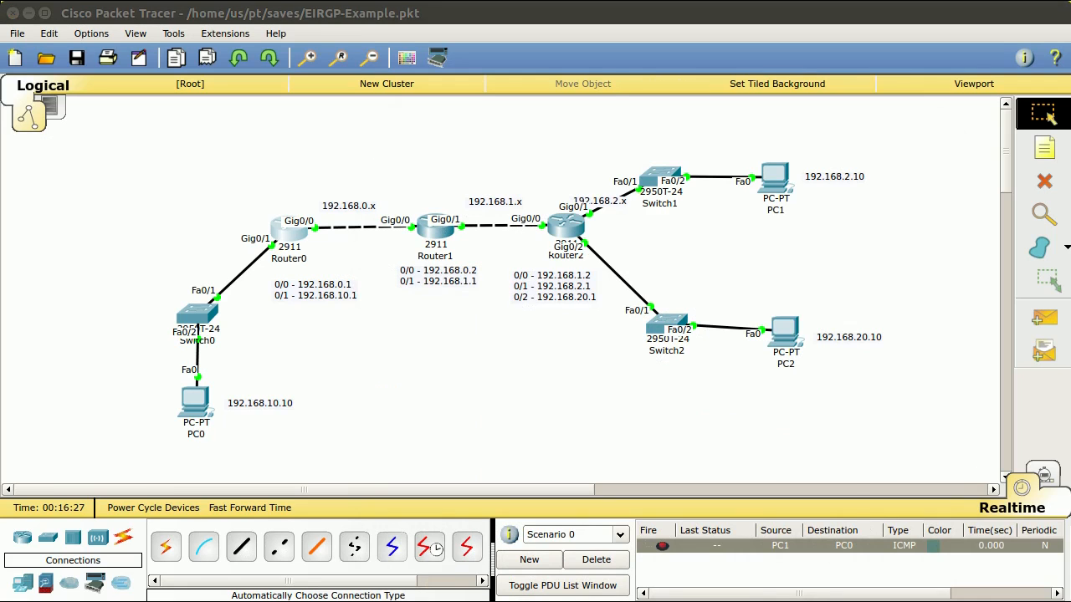
- Return Router0 from EIGRP configuration to privileged EXEC mode and display its IP routing table
key("alt+Tab")
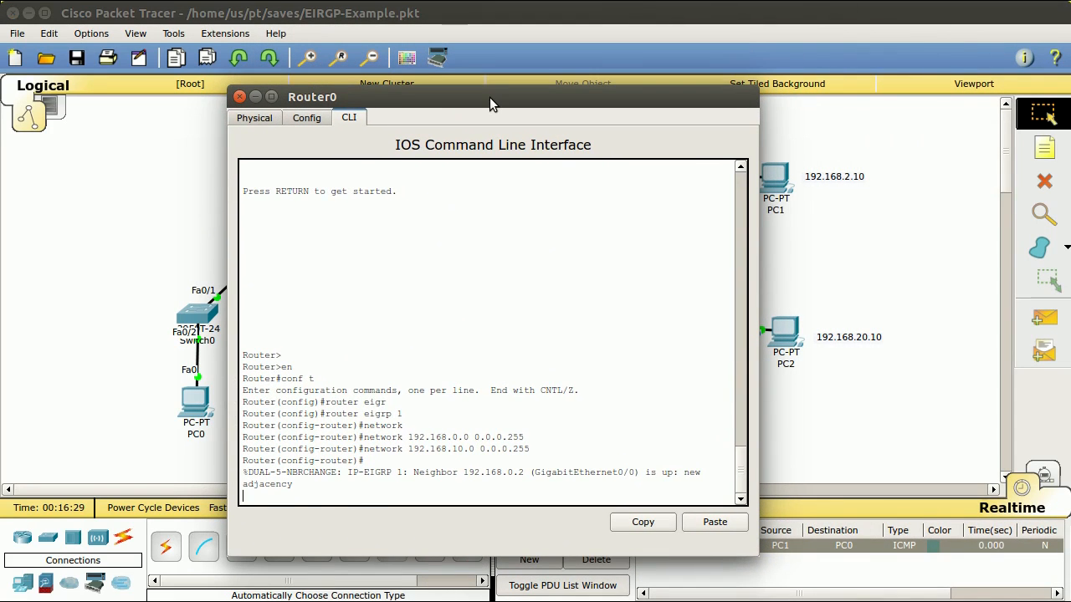
key("Return")
key("ctrl+z")
type("show ip route")
key("Return")
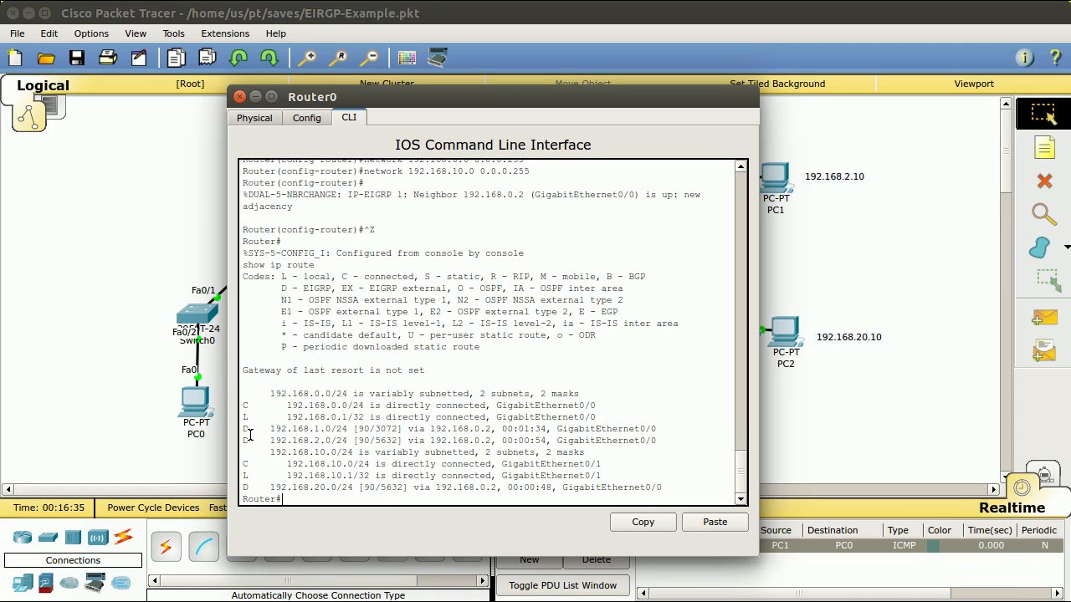
- Examine Router0's EIGRP-learned routes to networks 192.168.2.0 and 192.168.20.0, then close the router's window
left_click_drag(276, 434, 339, 444)
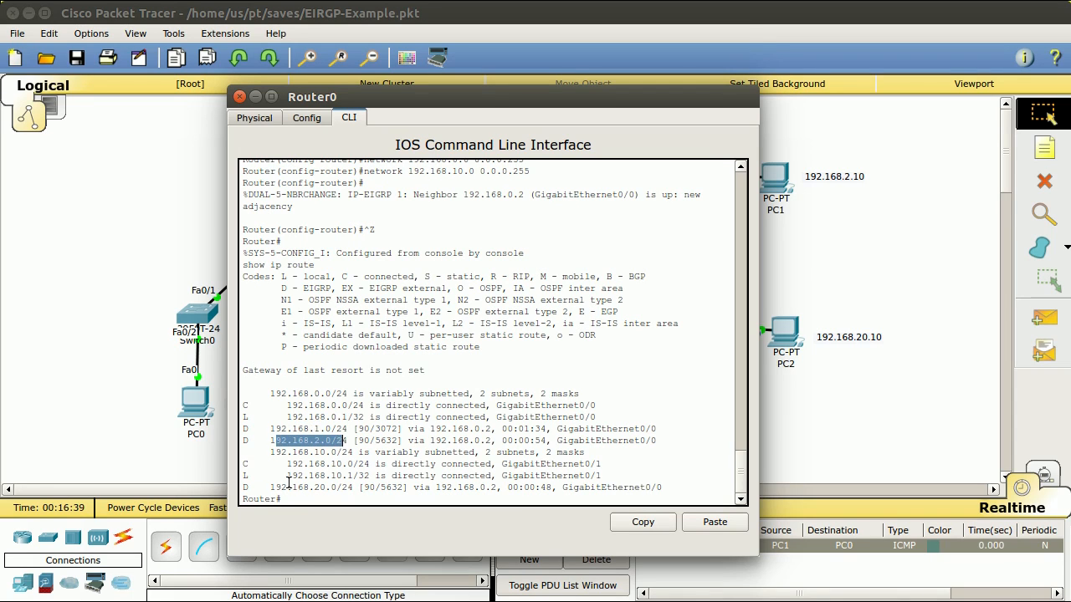
left_click_drag(275, 487, 351, 487)
left_click_drag(545, 95, 320, 96)
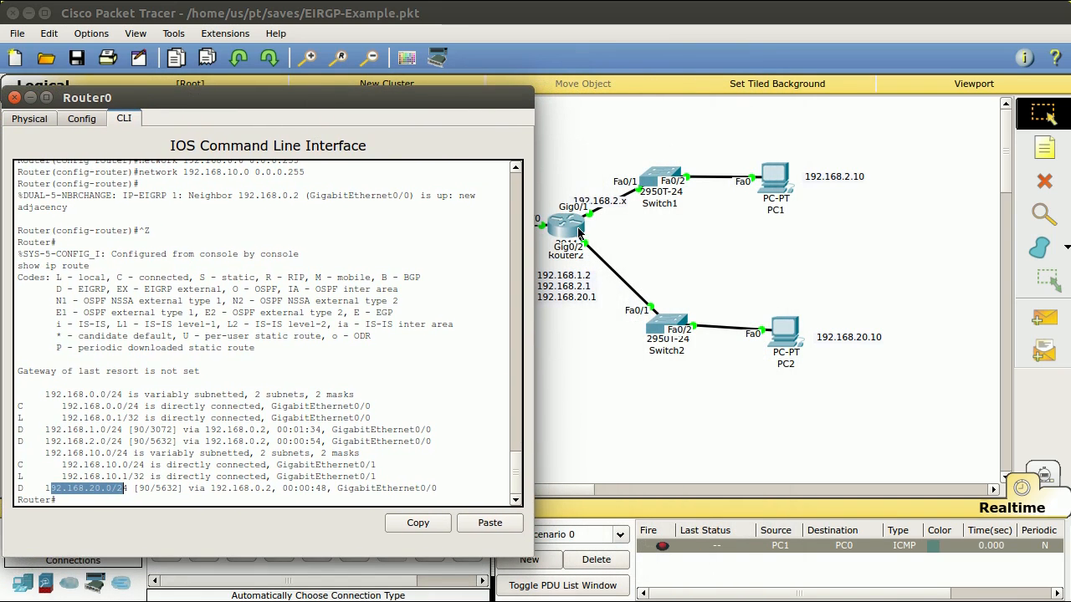
left_click_drag(139, 99, 326, 114)
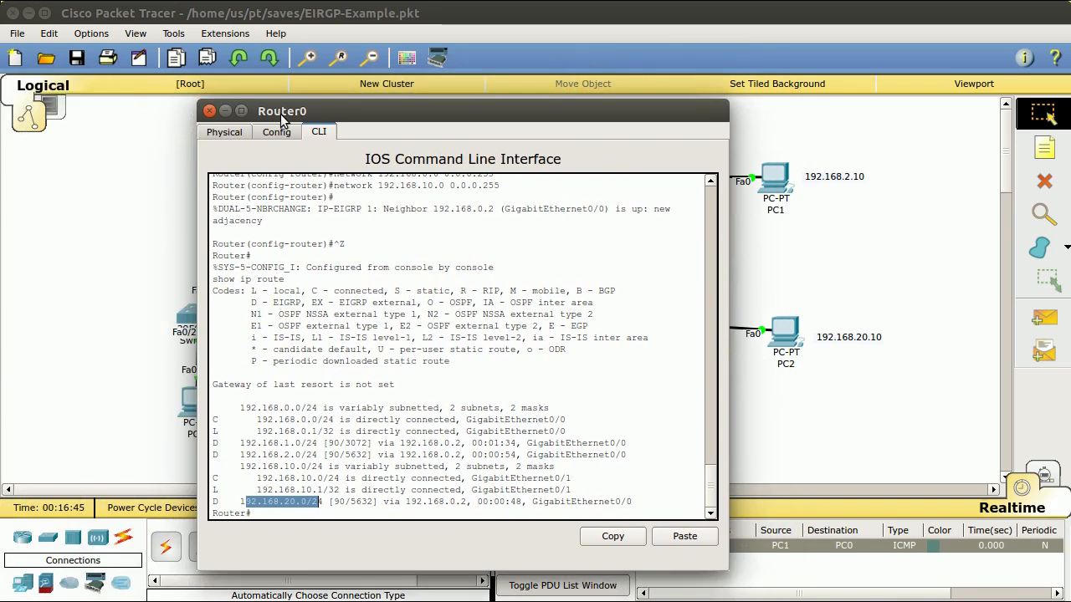
left_click(205, 112)
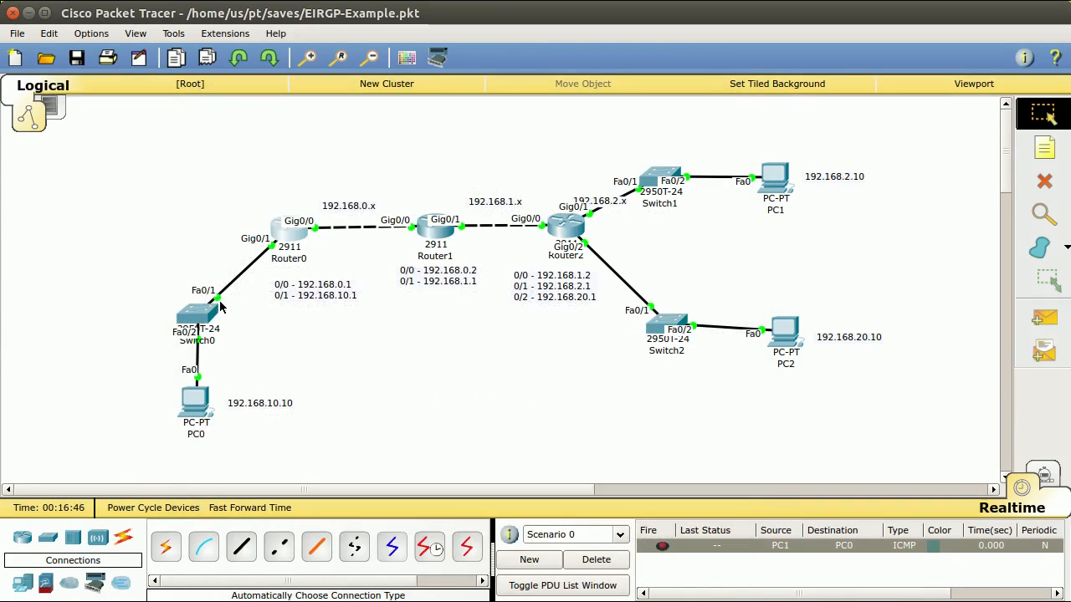
- Test connectivity from PC0 by pinging 192.168.2.10 in its Command Prompt, then close the PC's window
left_click(195, 404)
left_click_drag(713, 66, 456, 114)
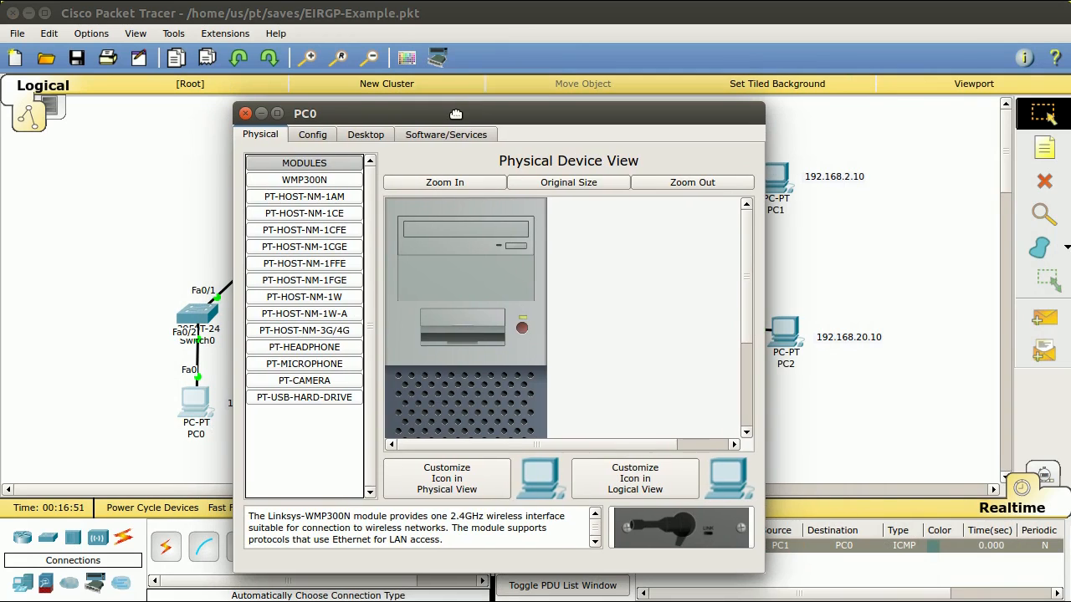
left_click(360, 134)
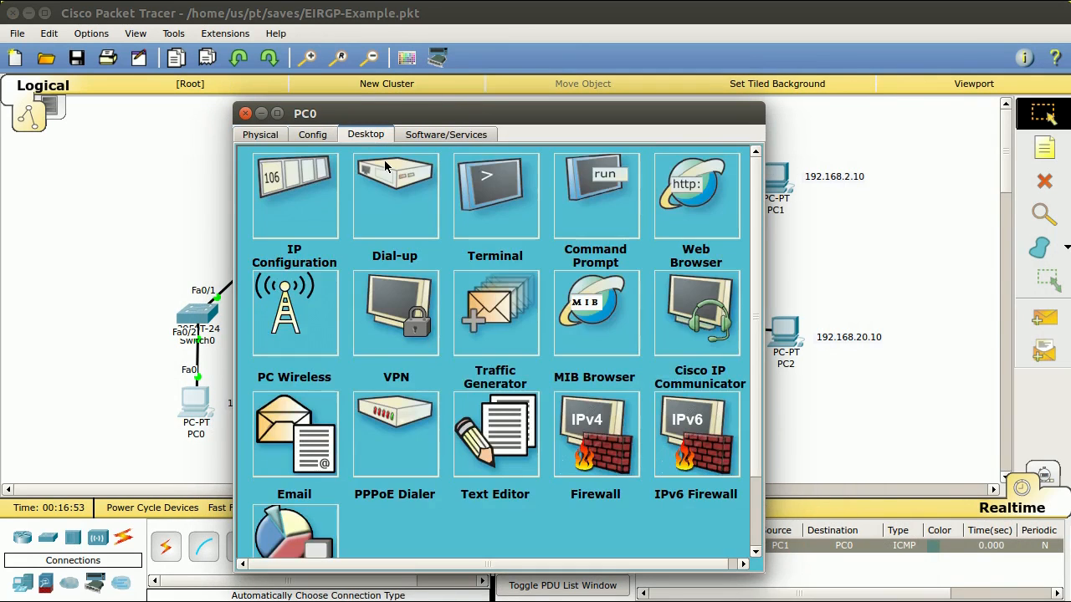
left_click(604, 184)
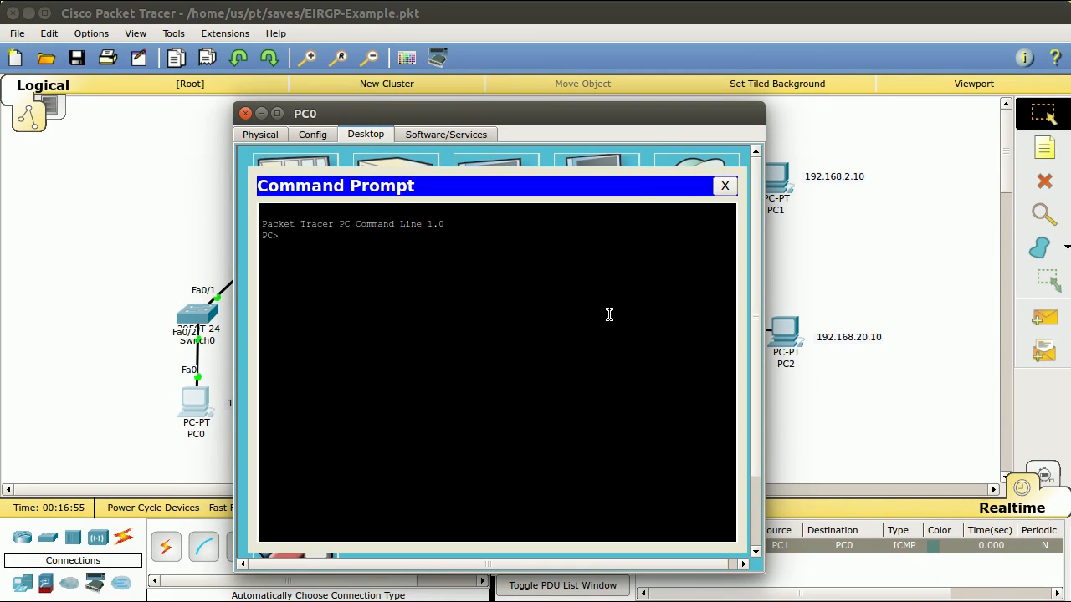
type("ping 192.168.2.10")
key("Return")
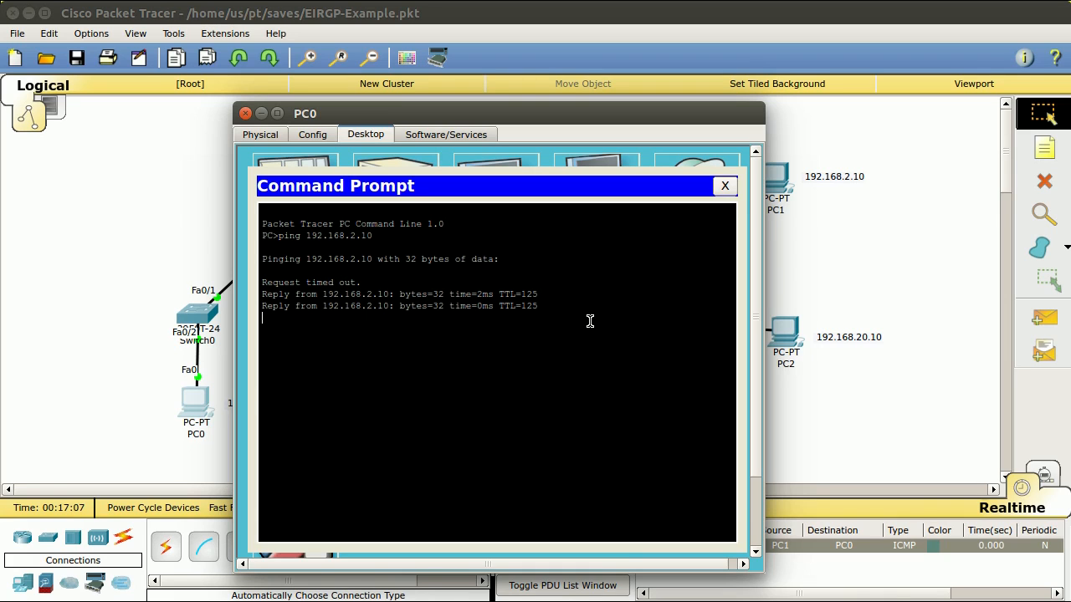
left_click(245, 113)
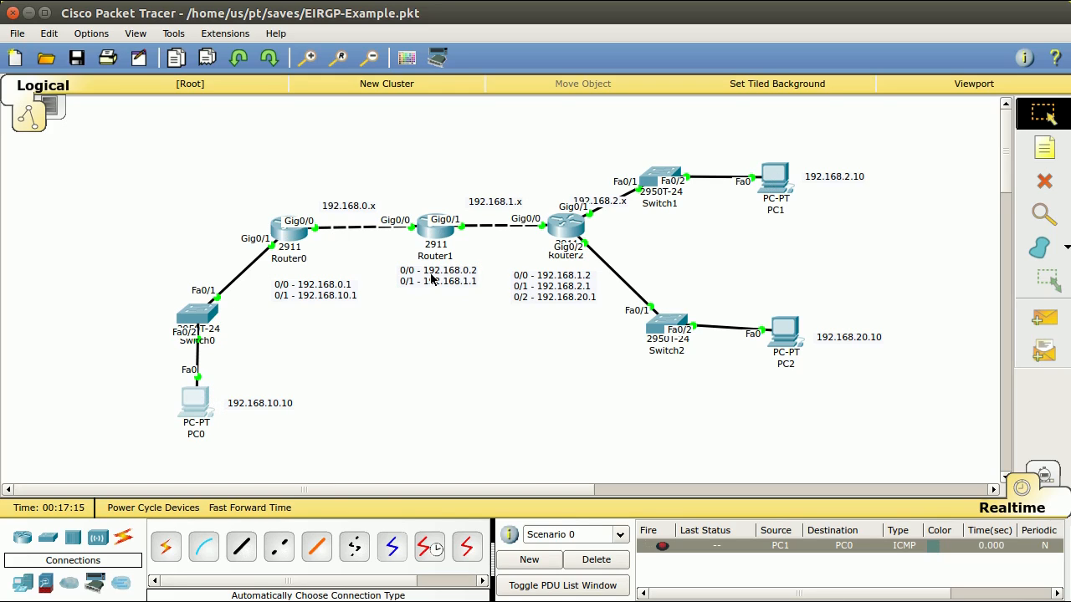
- Move Router1 down below its address labels, clearing the space between Router0 and Router2
mouse_move(303, 256)
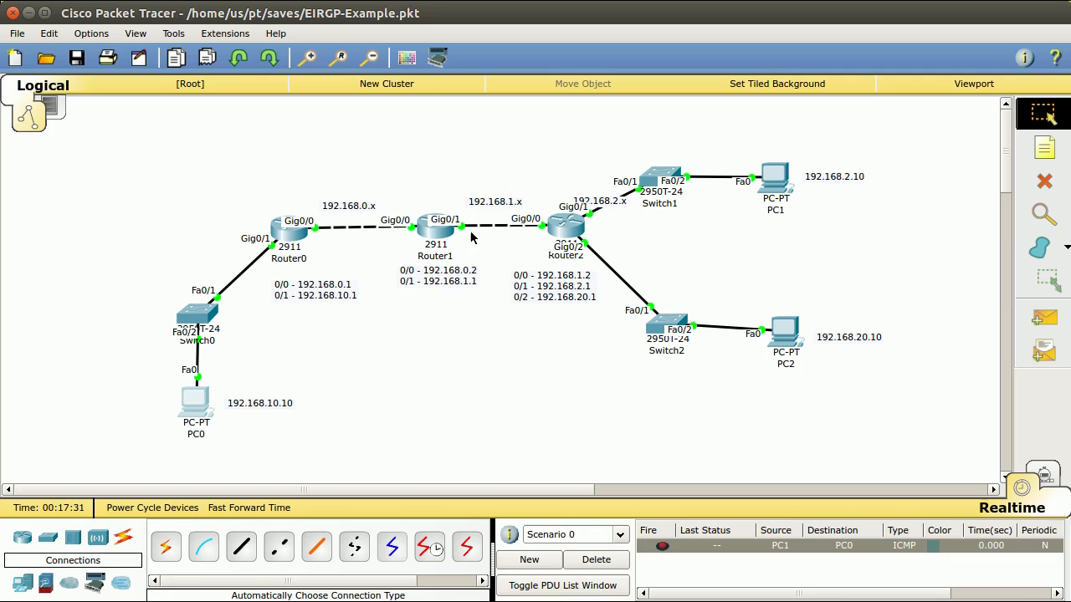
mouse_move(438, 237)
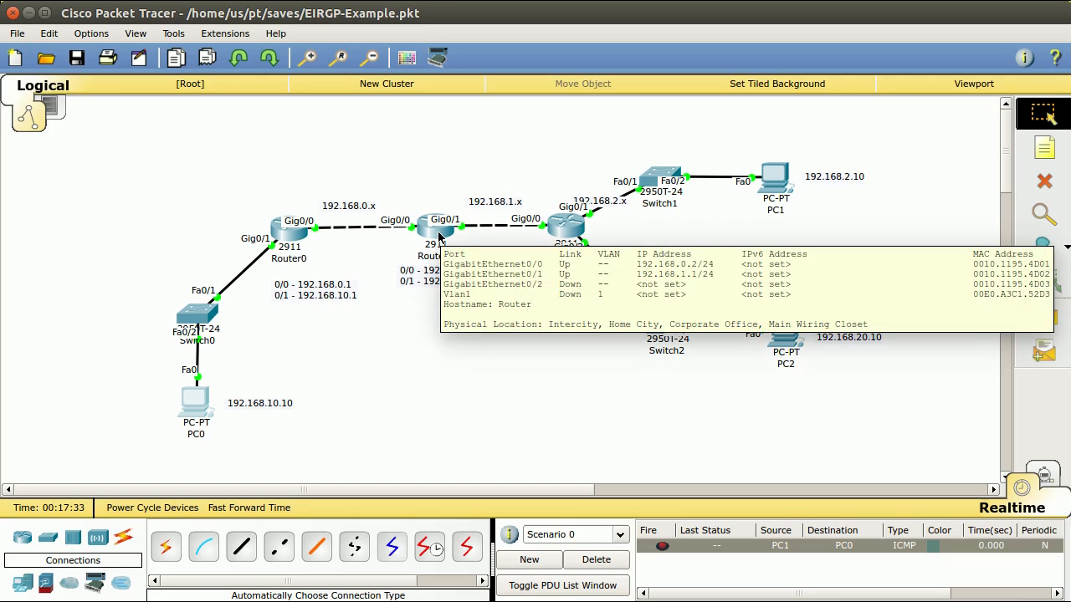
left_click_drag(439, 238, 436, 337)
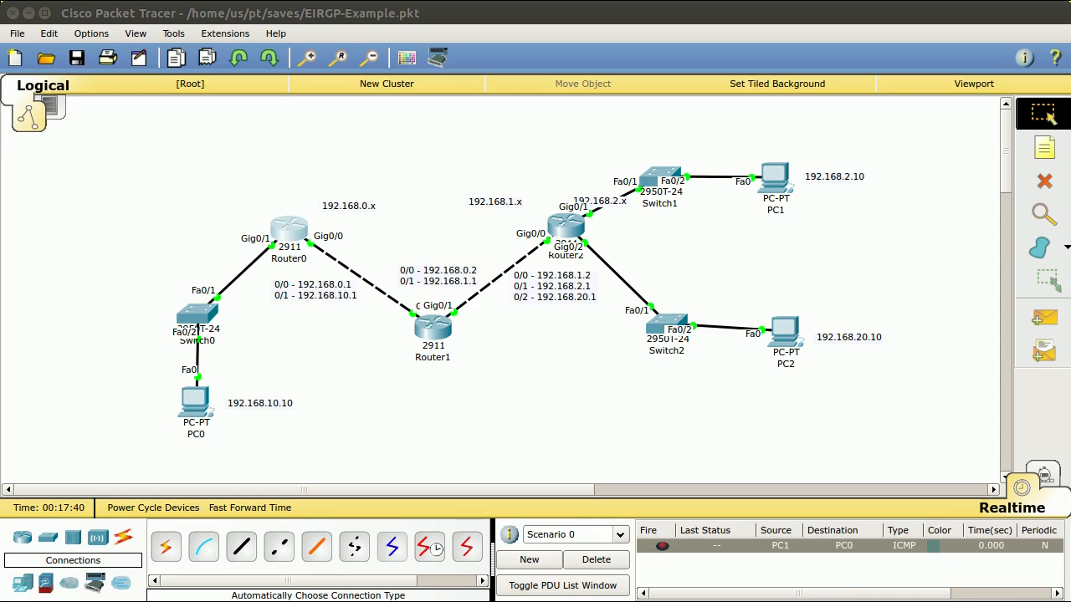
- Save Router0's running configuration with the wr command
left_click(289, 230)
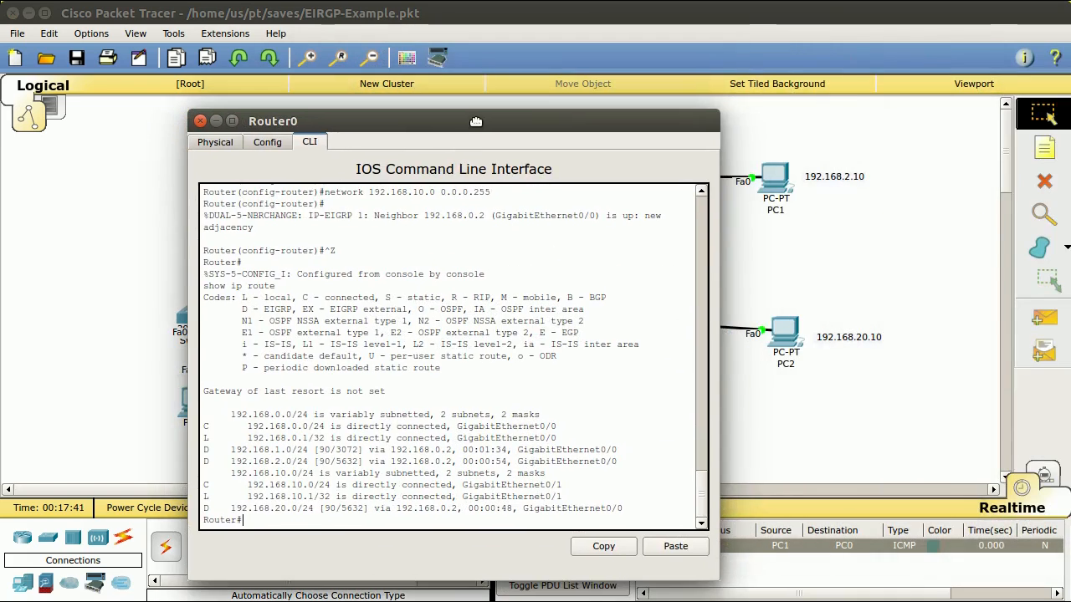
left_click(218, 143)
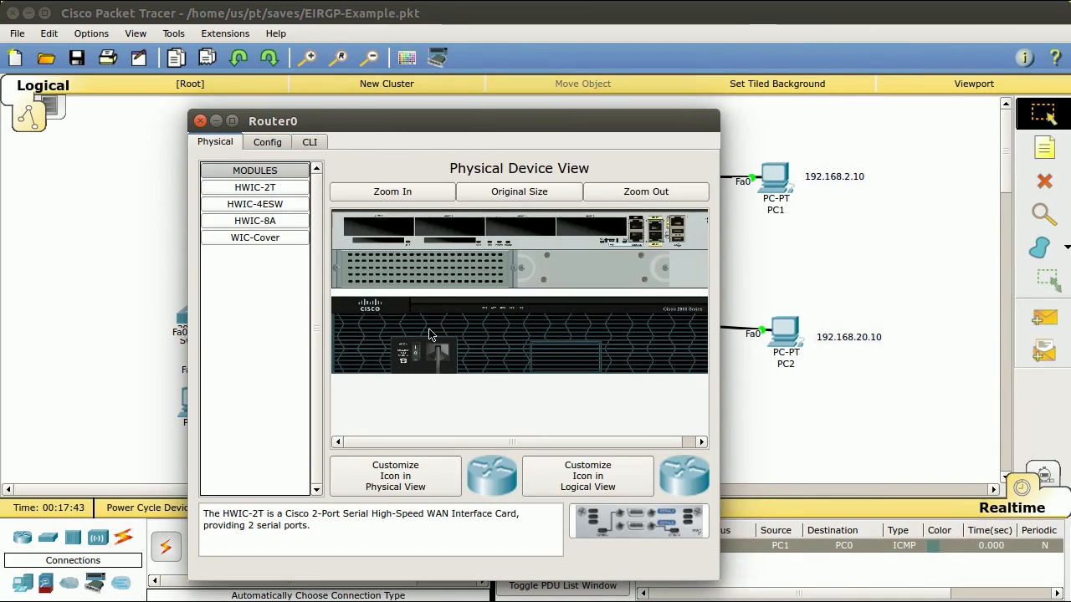
left_click(267, 144)
left_click(310, 144)
type("wr")
key("Return")
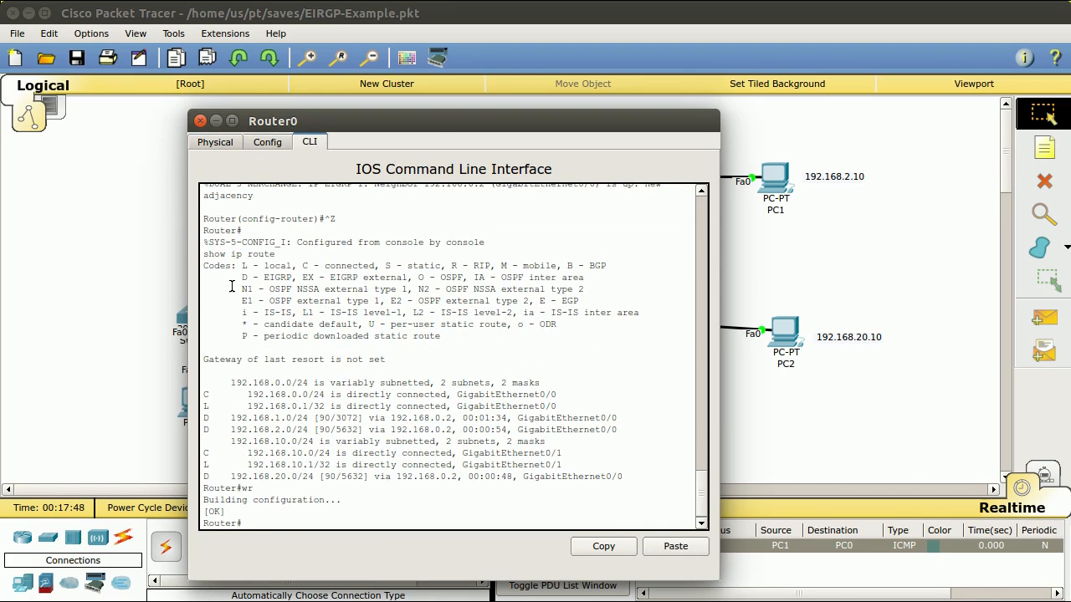
- Install an HWIC-2T module in Router0's slot nearest the built-in Ethernet ports, power-cycling the router for it
left_click(217, 144)
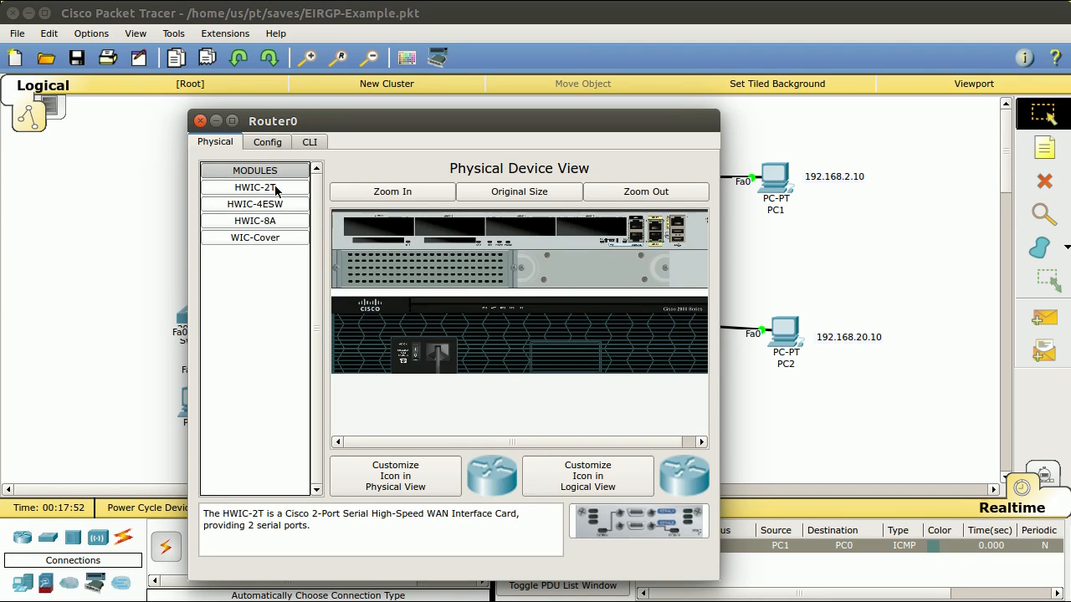
left_click_drag(267, 189, 595, 224)
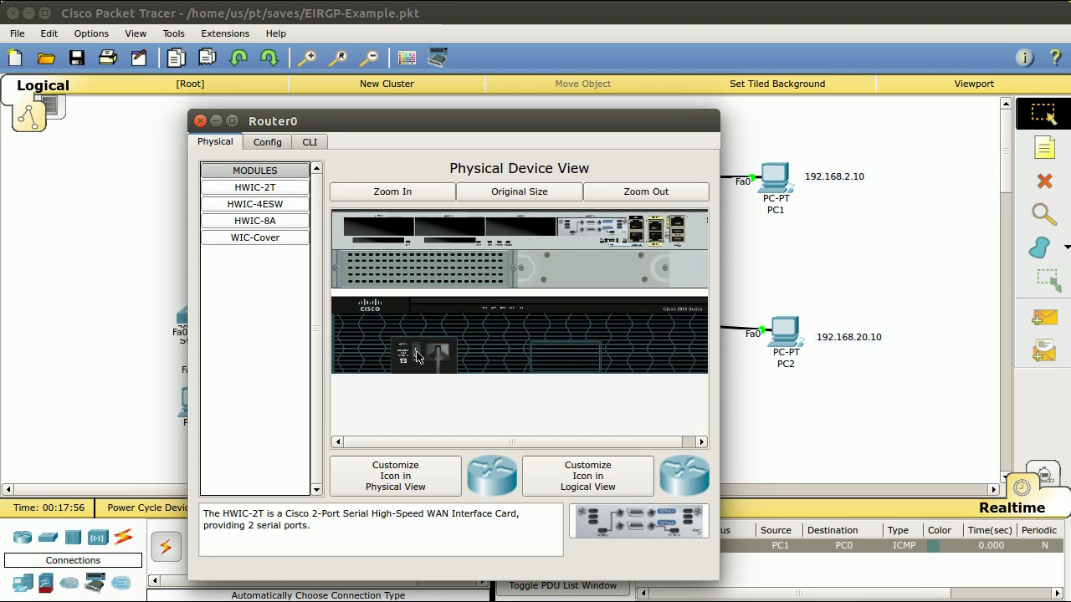
left_click(200, 121)
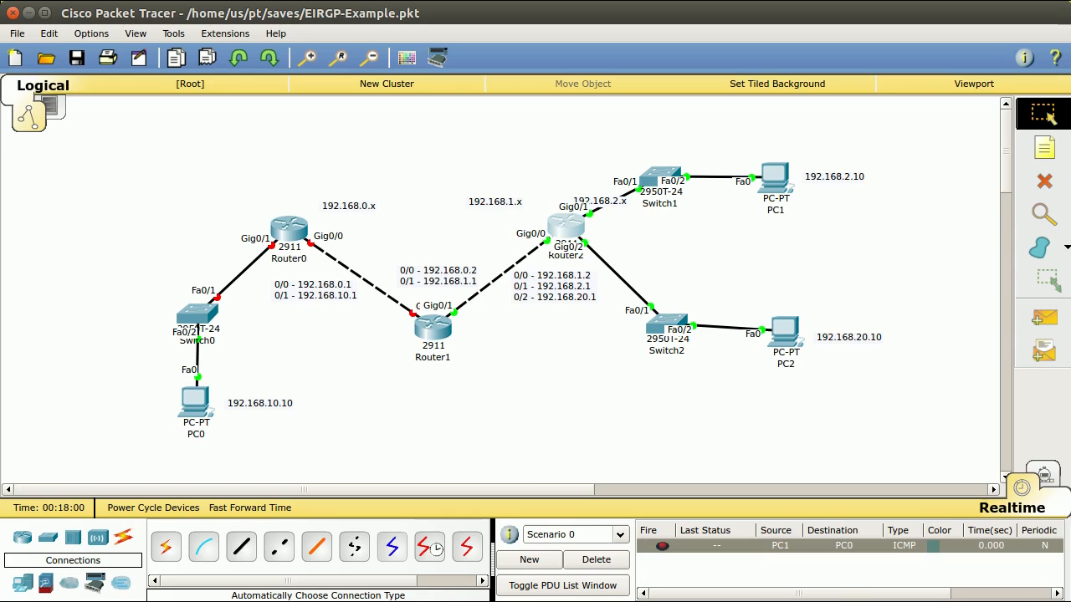
- Save Router2's running configuration with the wr command
left_click(568, 224)
left_click_drag(717, 125, 202, 169)
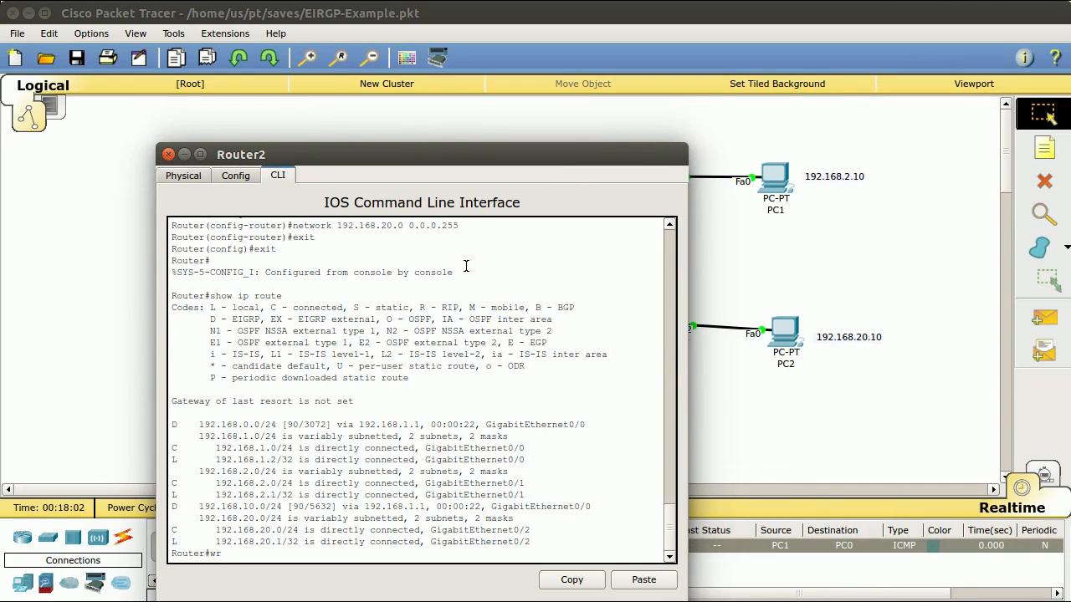
key("Return")
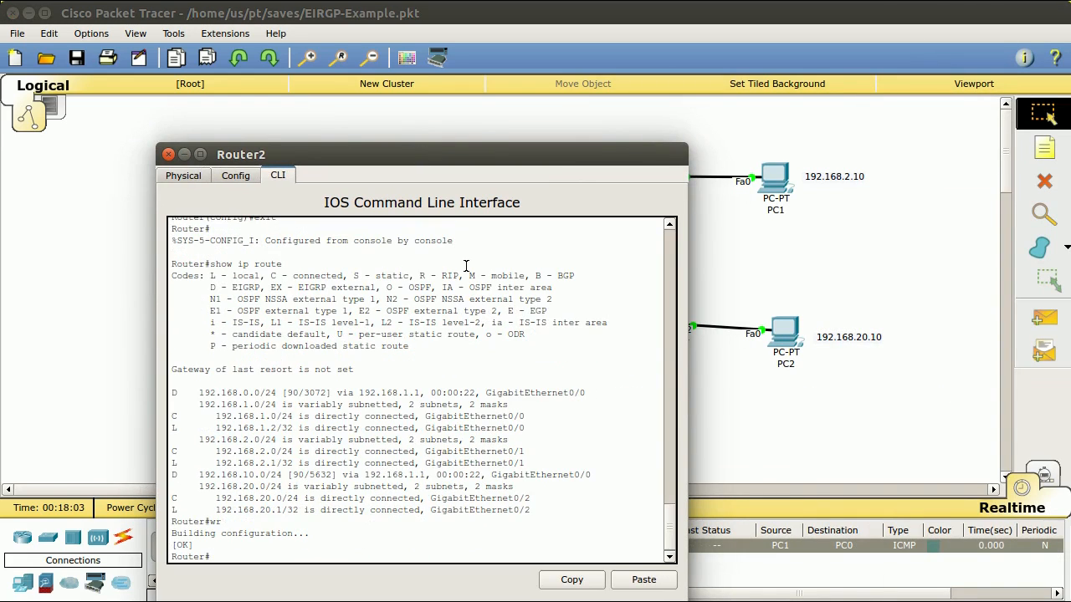
- Install an HWIC-2T module in Router2's slot nearest the built-in Ethernet ports, power-cycling the router for it
left_click(183, 176)
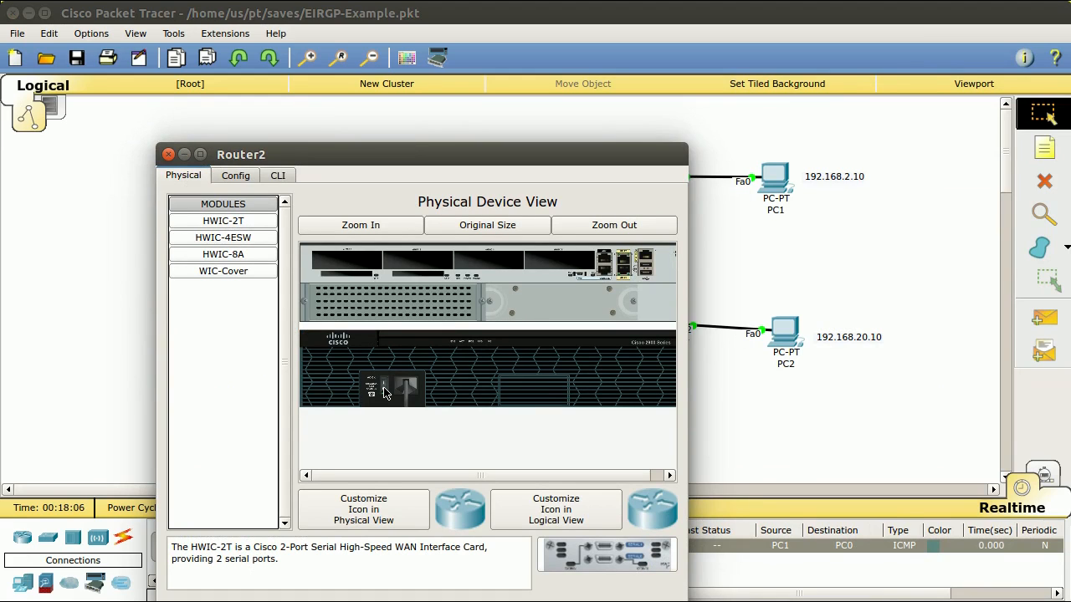
left_click_drag(251, 230, 555, 269)
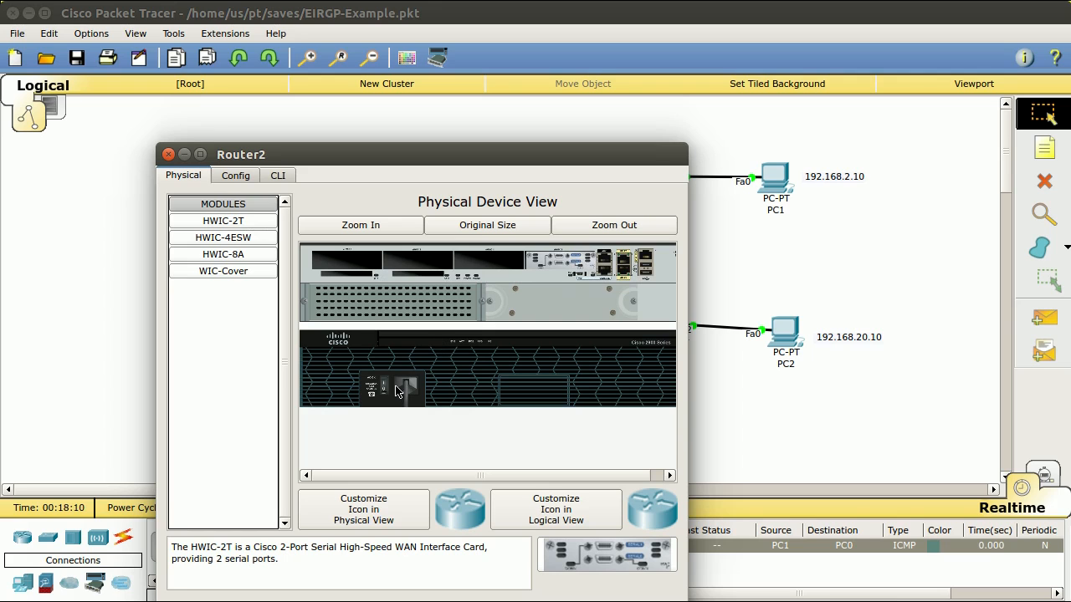
left_click(169, 154)
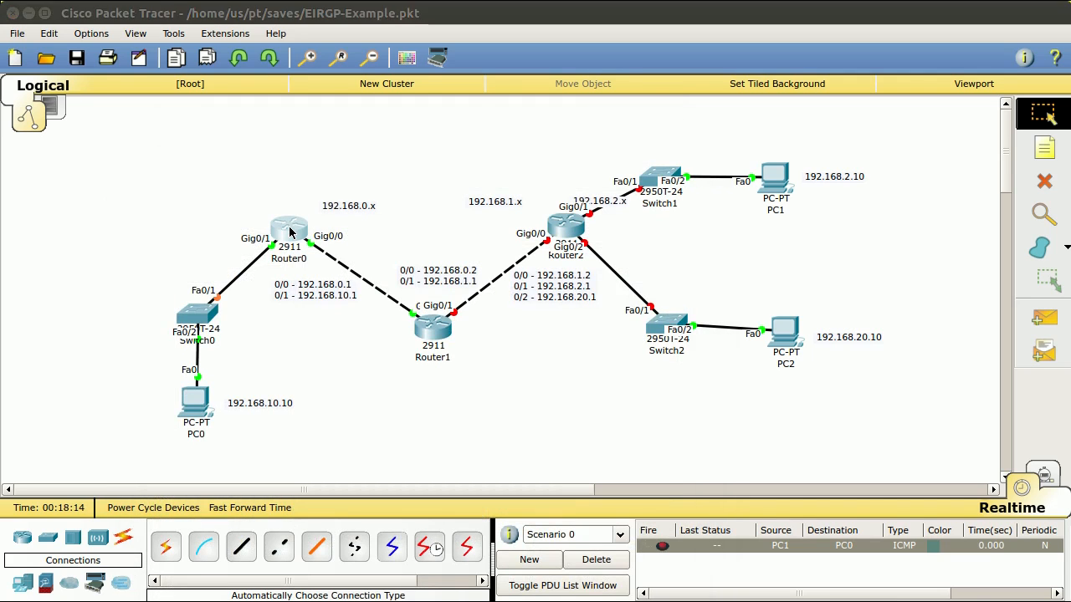
- Assign IP address 10.0.0.1 with a subnet mask beginning 255.255.255 to Router0's Serial0/0/0 interface, then close the router's window
left_click(288, 230)
left_click_drag(536, 84, 314, 123)
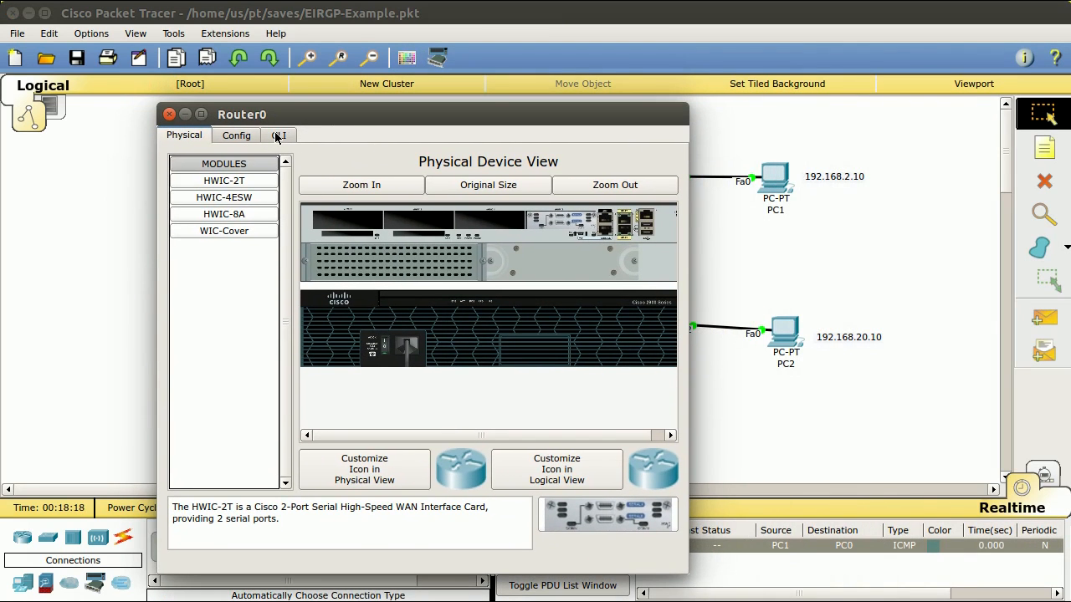
left_click(272, 135)
left_click(236, 136)
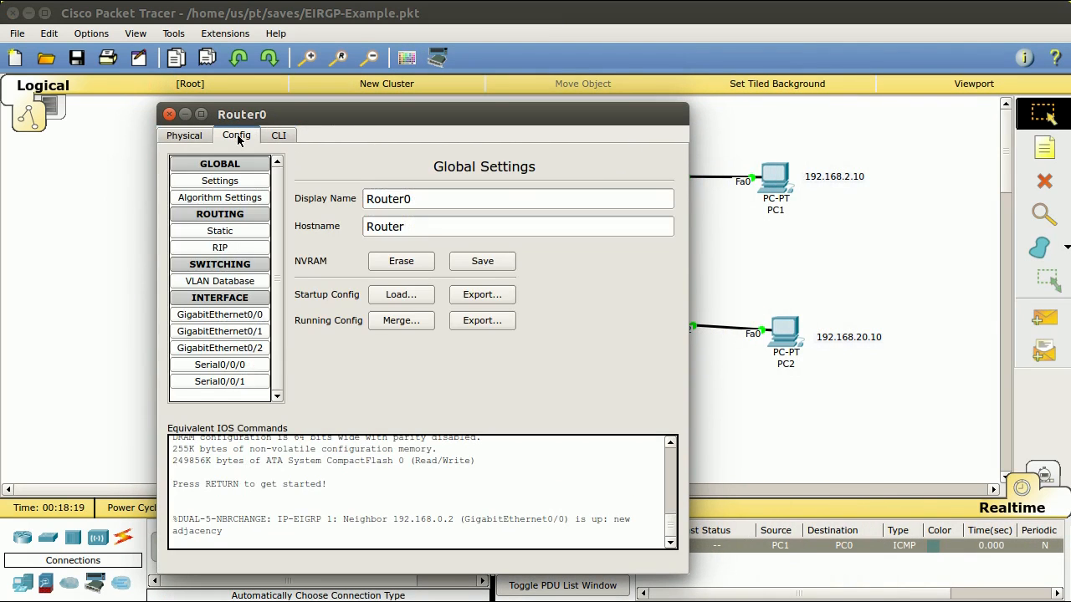
left_click(221, 365)
left_click(526, 270)
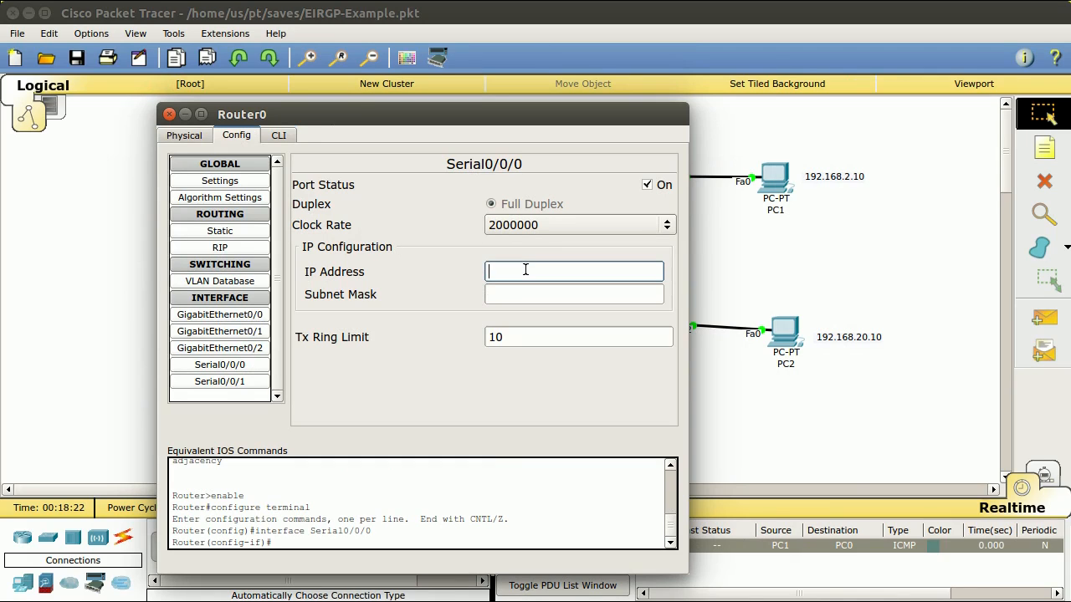
type("10.0.0.1")
key("Tab")
type("2")
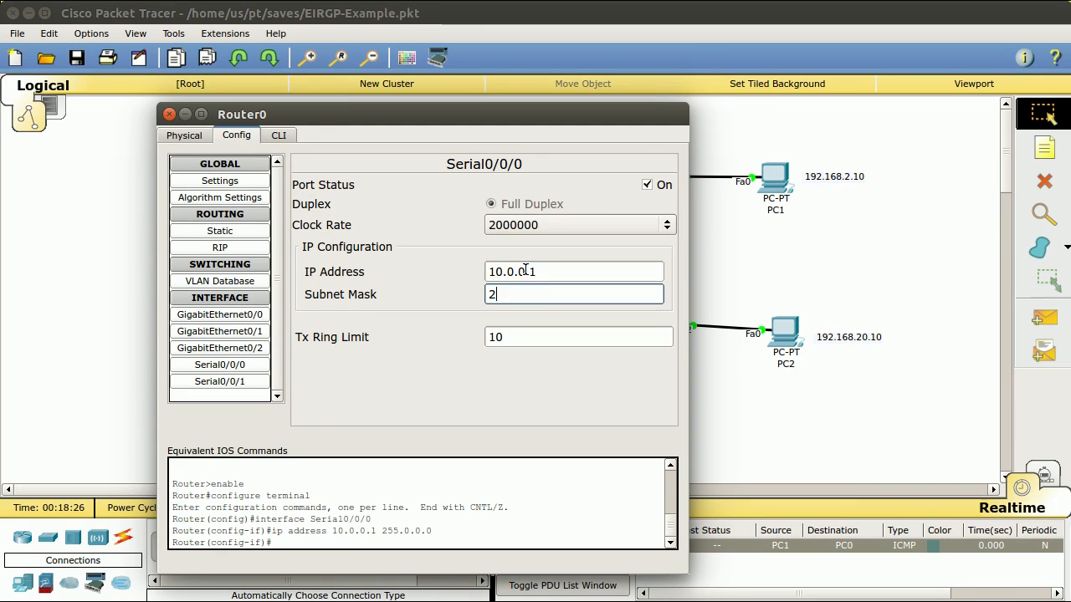
type("55.255.255")
key("Tab")
left_click(169, 115)
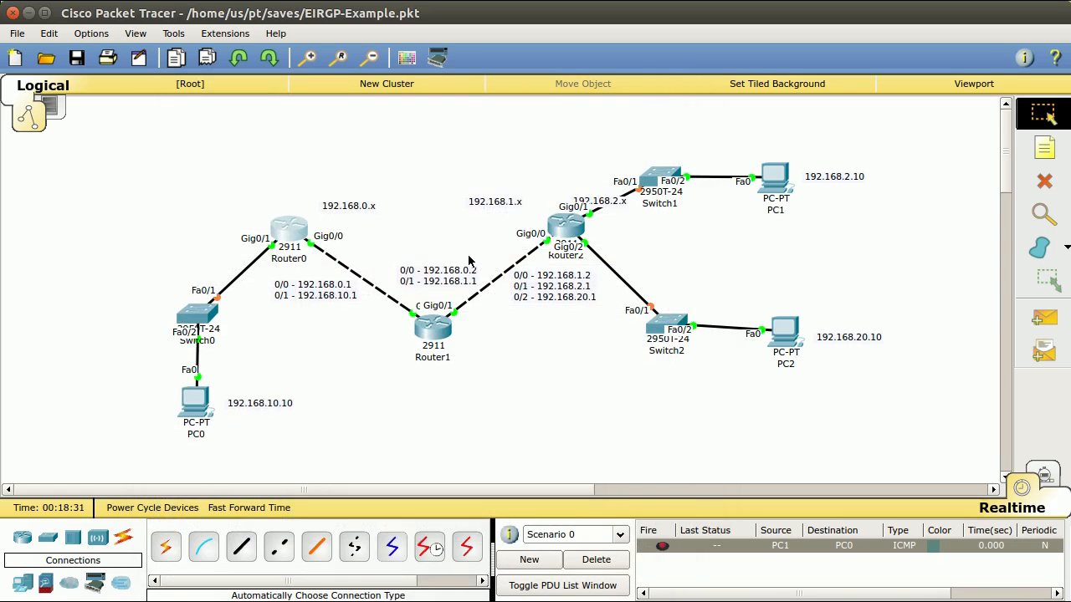
- Assign IP address 10.0.0.2 with subnet mask 255.255.255.0 to Router2's Serial0/0/0 interface, then close the router's window
left_click(566, 226)
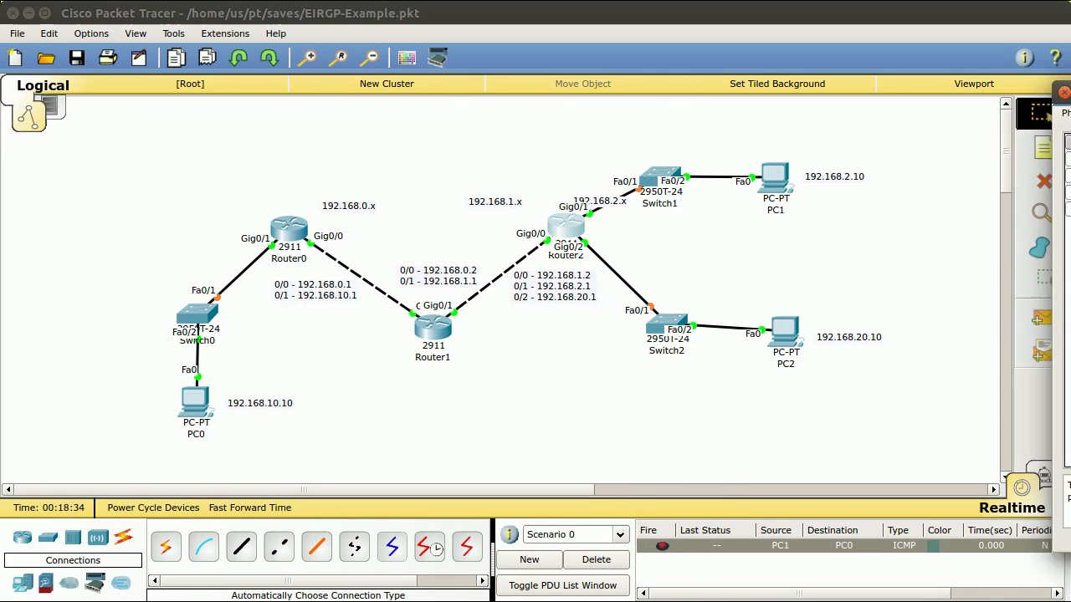
left_click(361, 130)
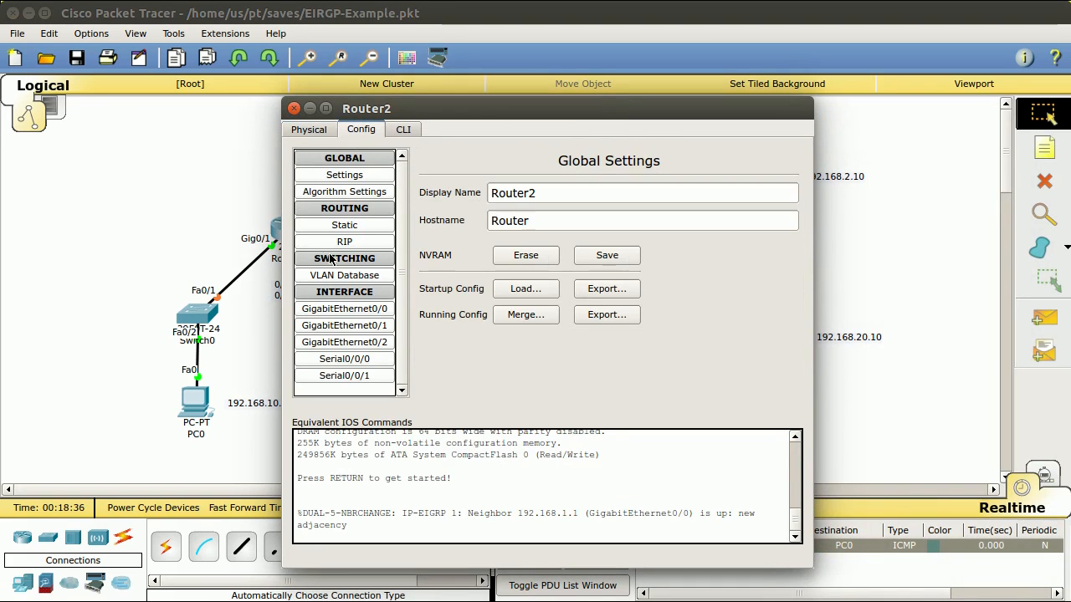
left_click(347, 359)
left_click(625, 264)
type("10.0.0.2")
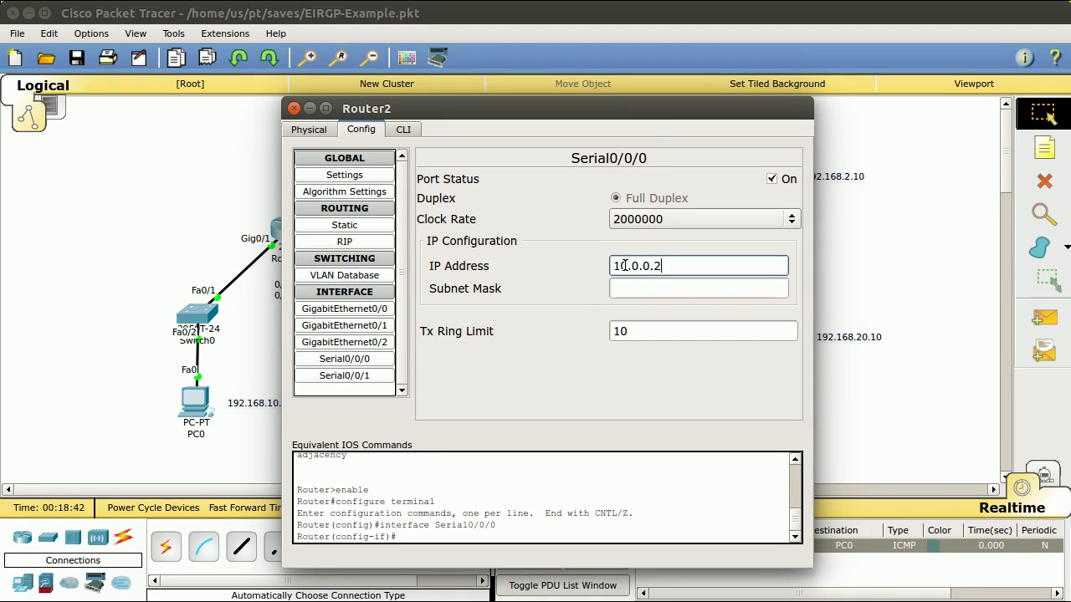
key("Tab")
type("255.255.25")
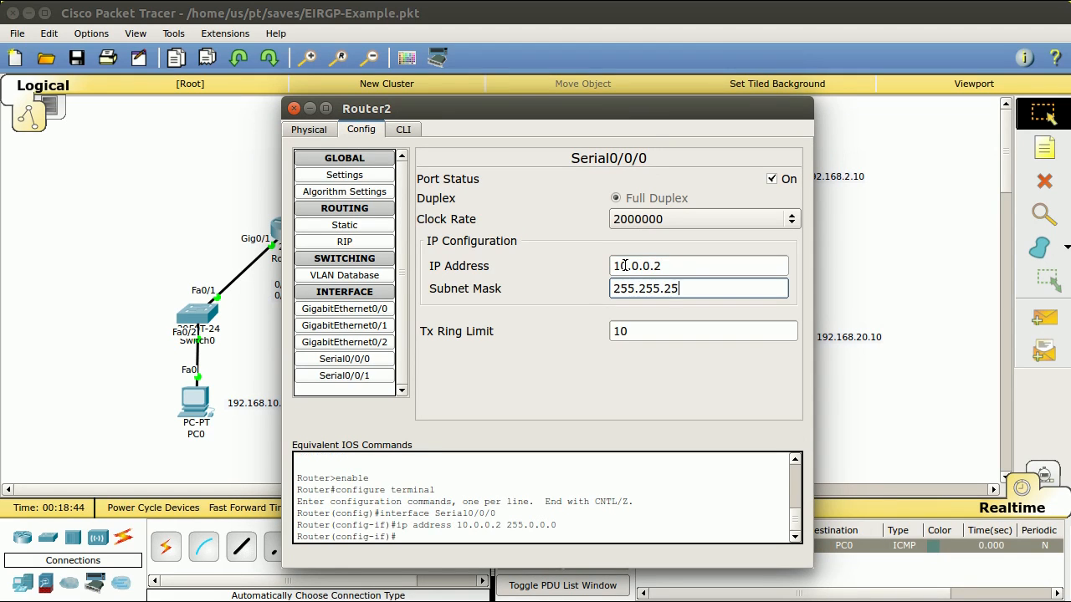
type("5.0")
key("Tab")
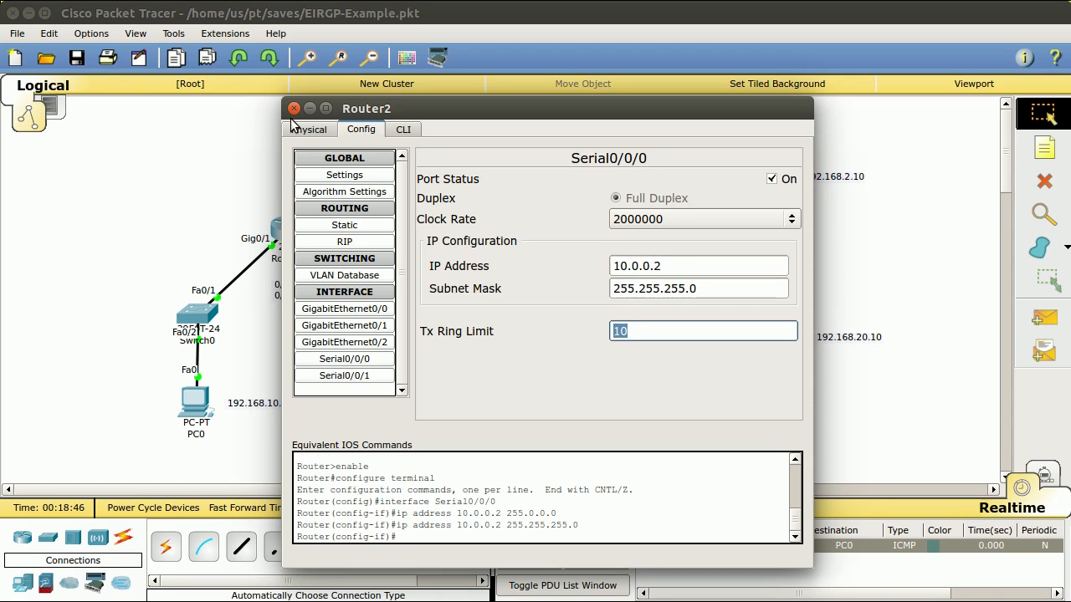
left_click(294, 108)
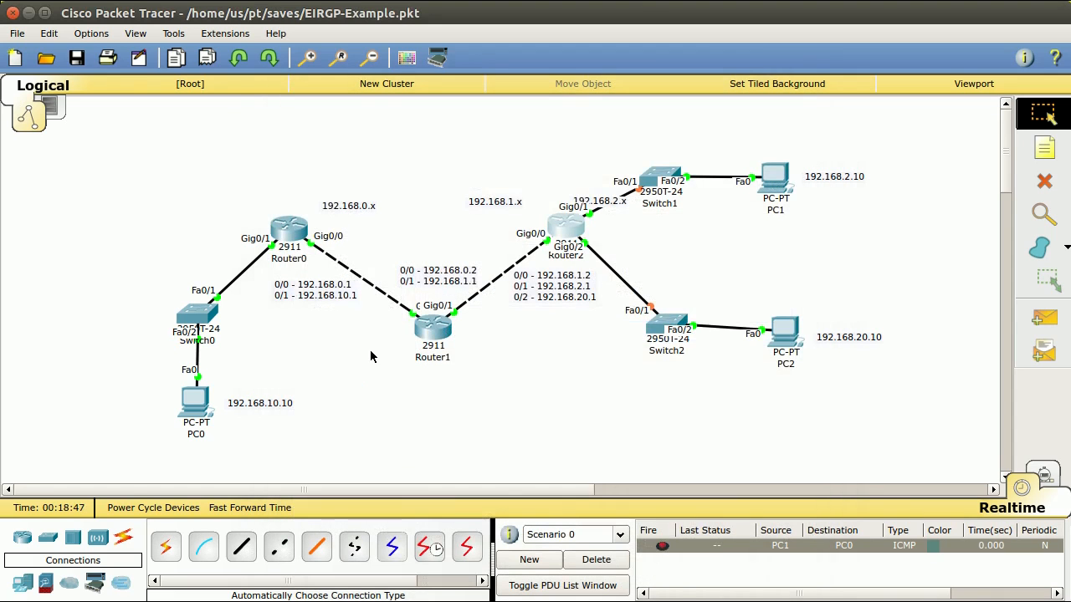
- Connect Router0's Serial0/0/0 port to Router2's Serial0/0/0 port with a Serial DCE cable, starting from Router0
left_click(429, 546)
left_click(295, 224)
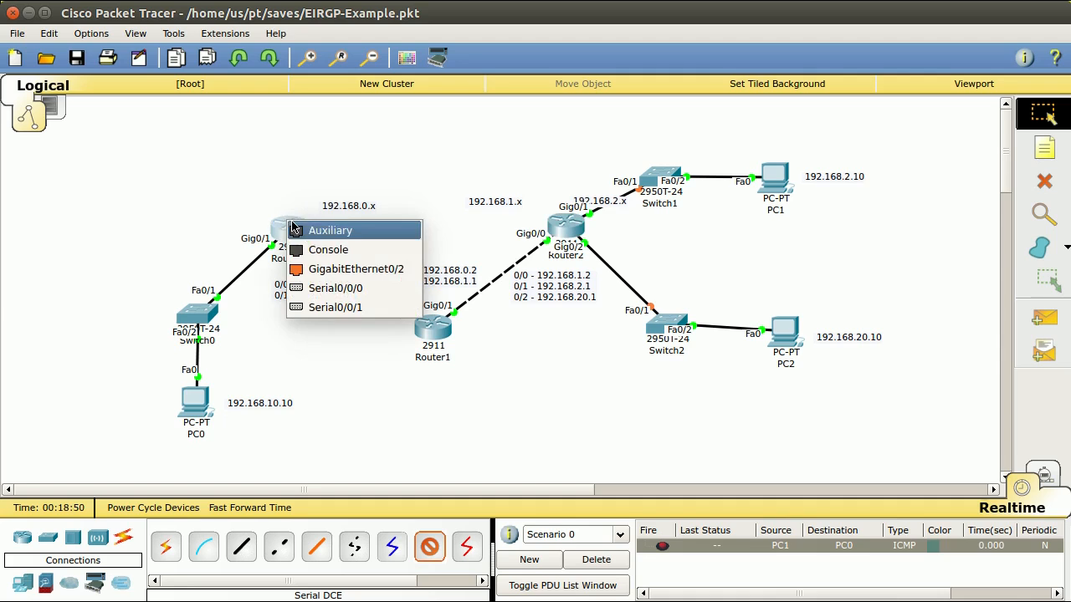
left_click(301, 288)
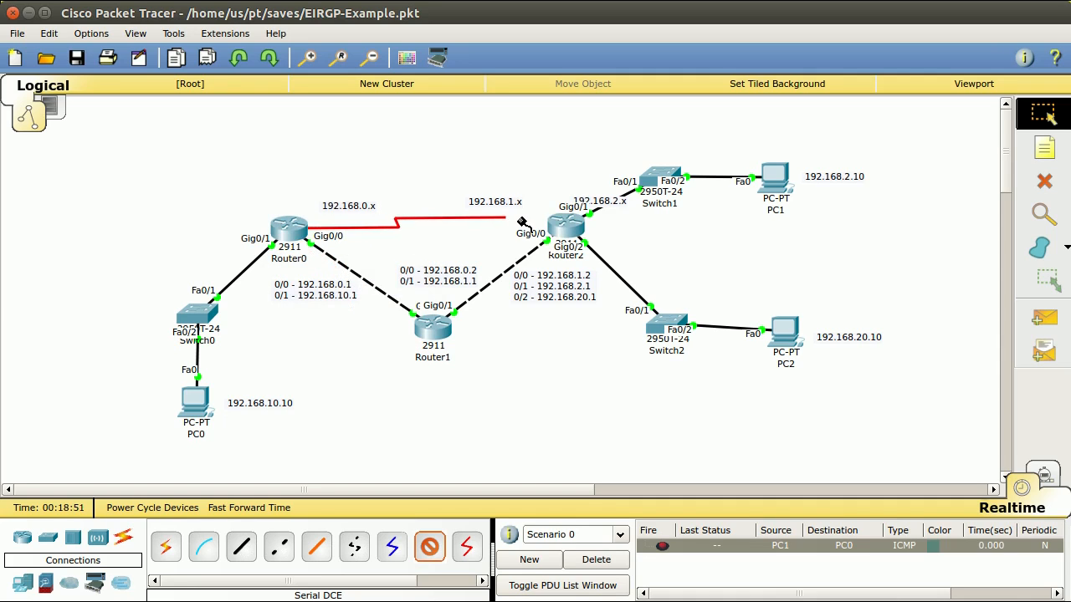
left_click(565, 226)
left_click(597, 270)
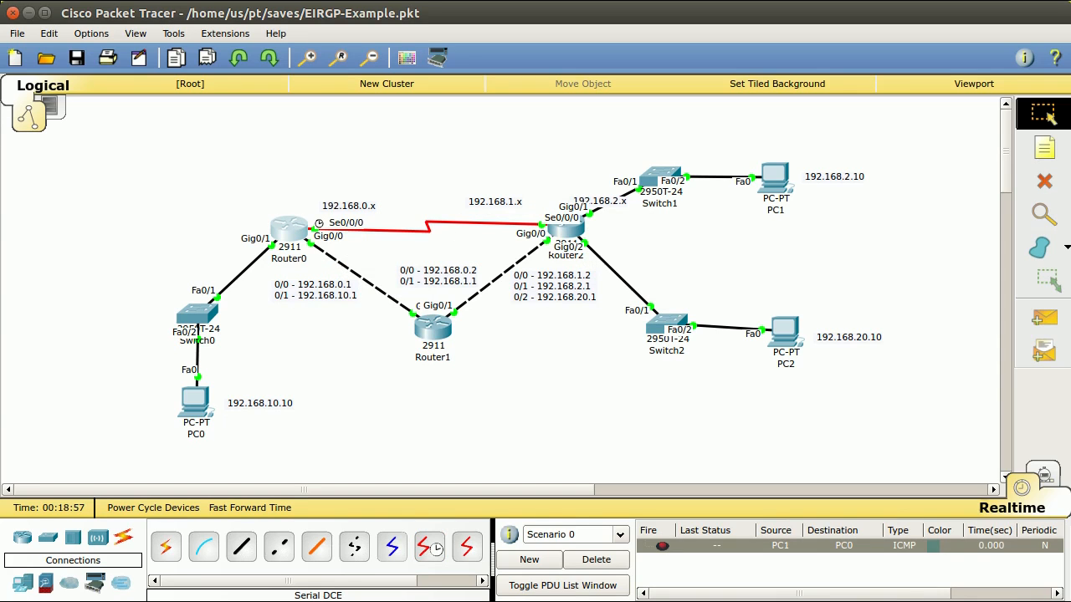
- Leave configuration mode in Router0's command line and ping 10.0.0.2 to test the serial link
left_click(289, 230)
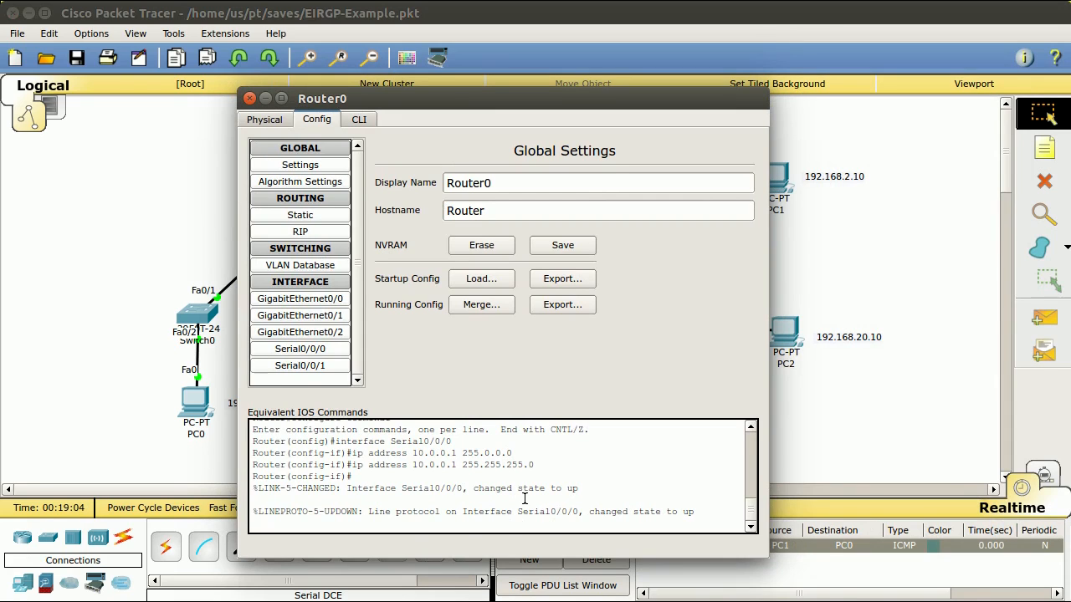
left_click(360, 119)
key("Return")
key("Return")
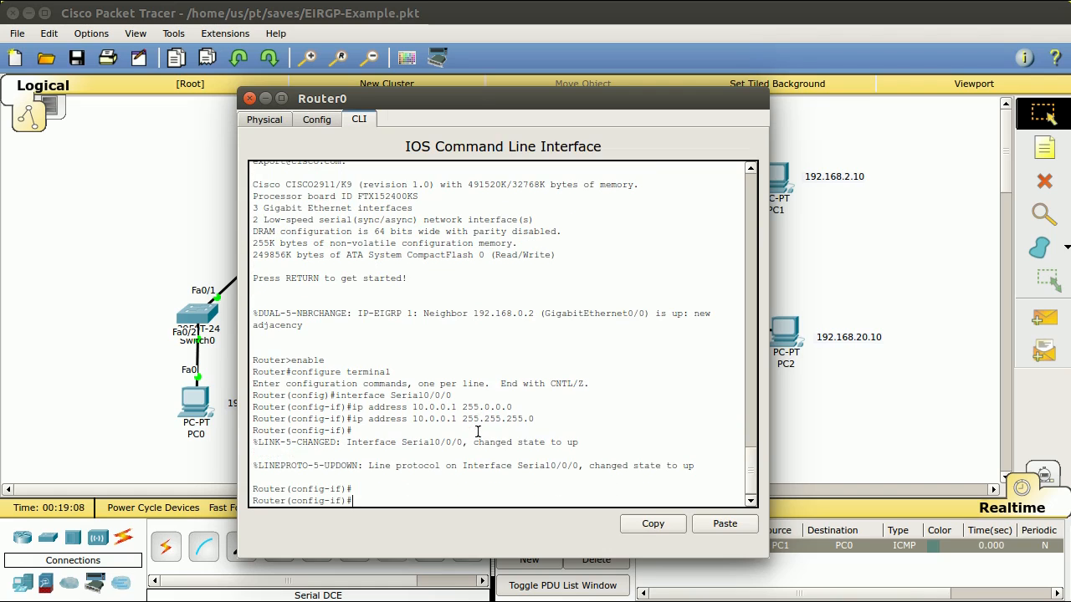
type("exit\\")
key("BackSpace")
key("Return")
type("exit")
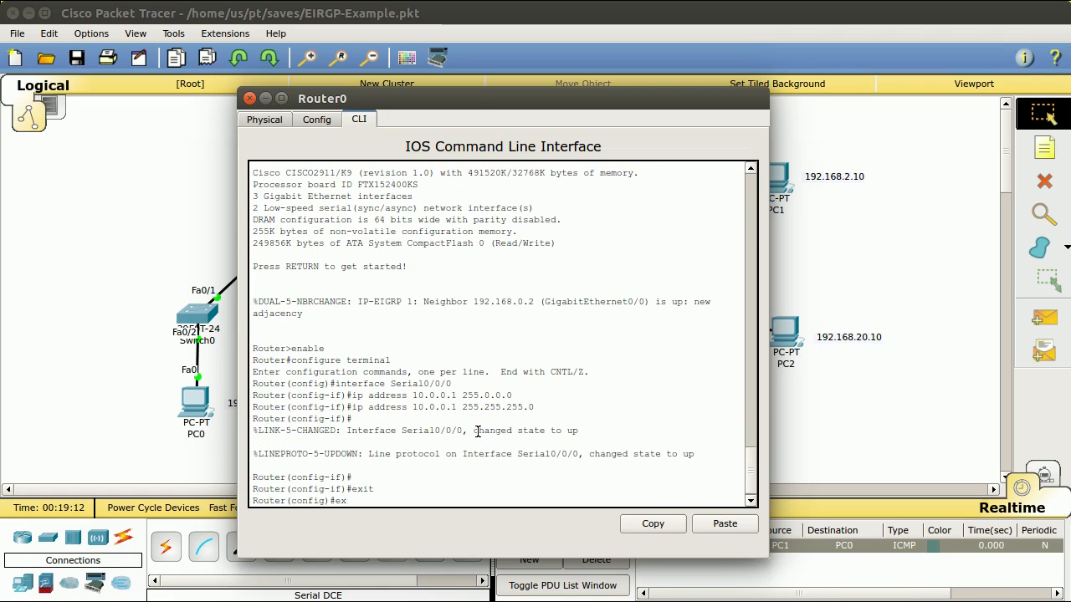
key("Return")
type("ping 10")
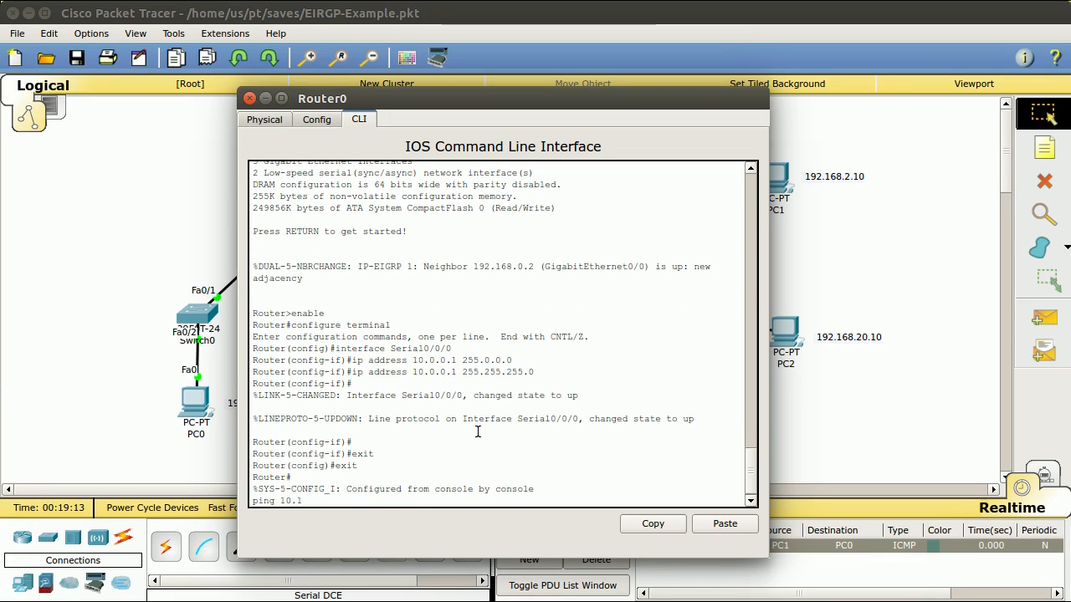
type(".0.0.2")
key("Return")
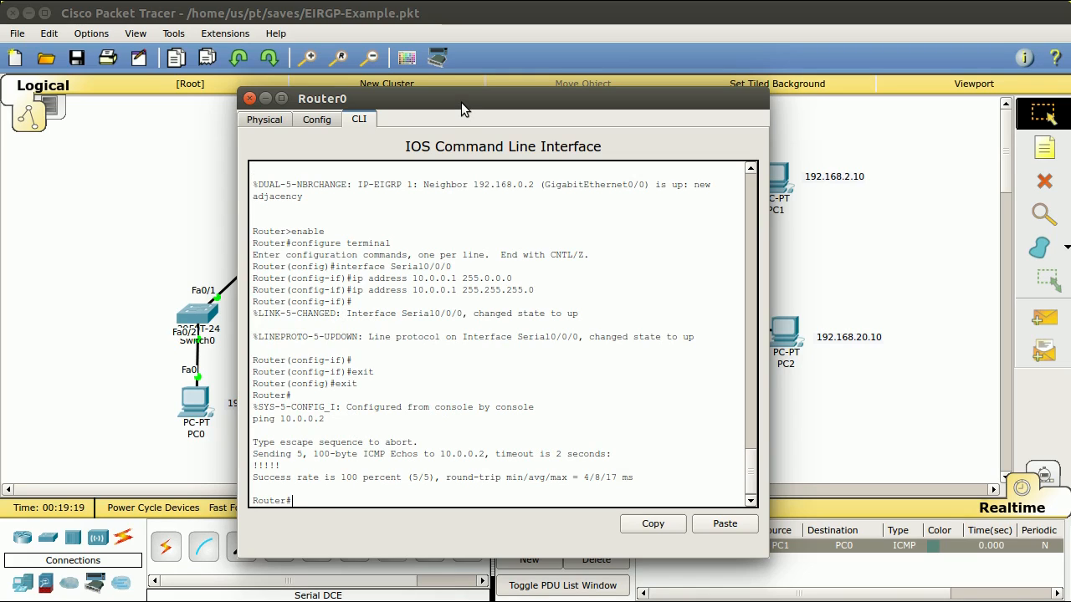
- Display Router0's routing table with show ip route, then close the router's window
type("show ip route")
key("Return")
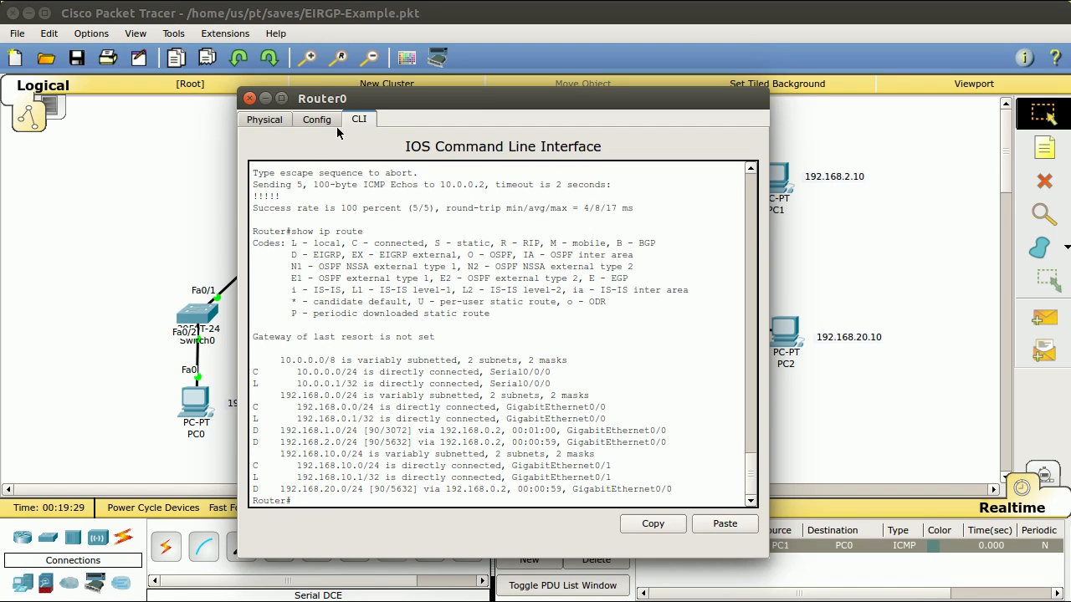
left_click(249, 99)
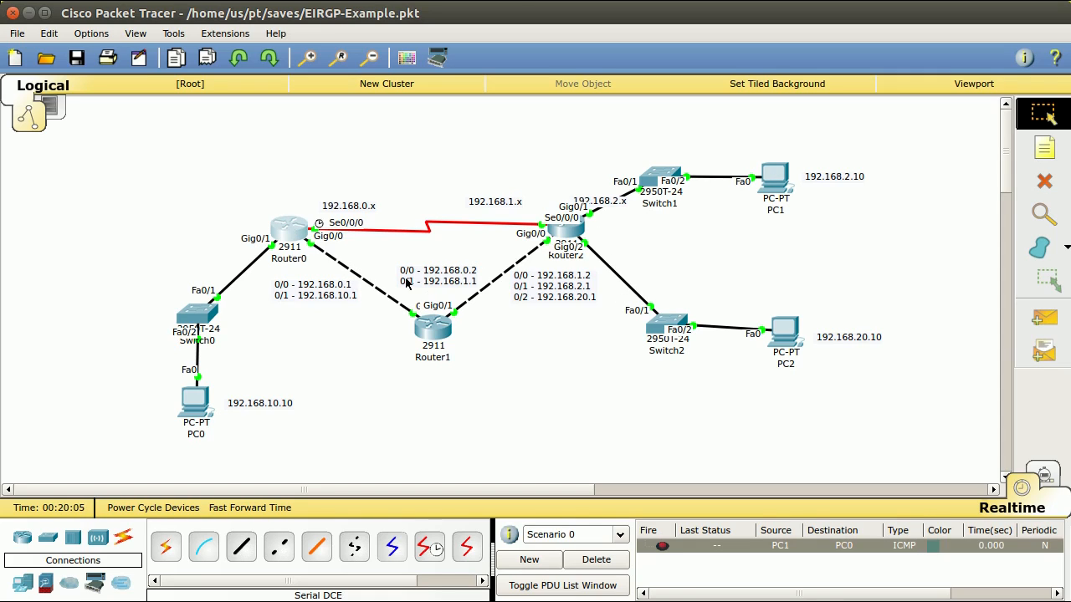
- In Router0's EIGRP 1 configuration, advertise network 10.0.0.0 with wildcard mask 0.0.0.255
left_click(289, 228)
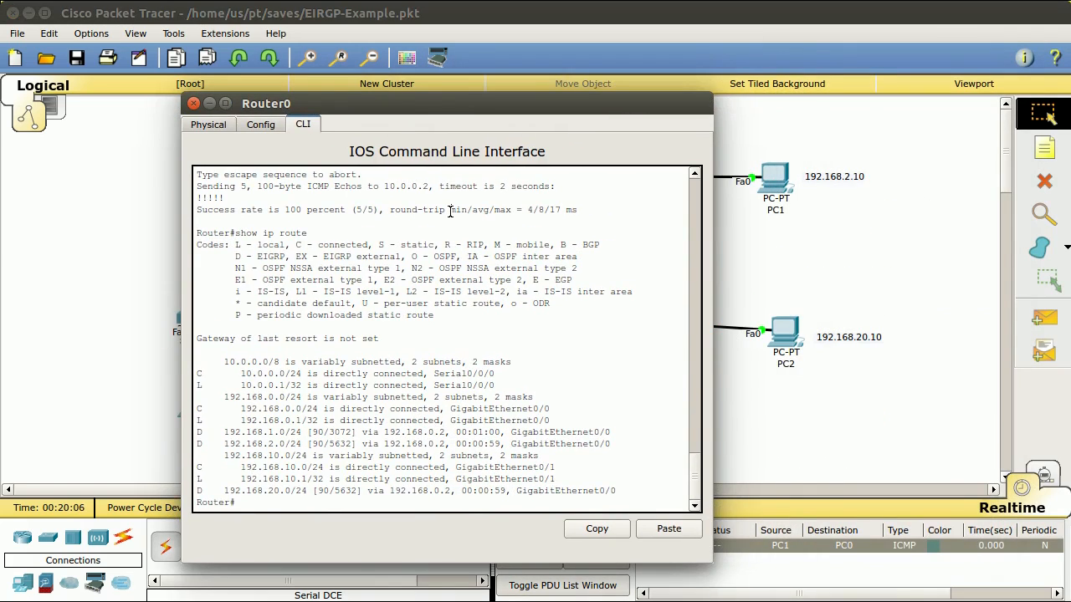
type("conf t")
key("Return")
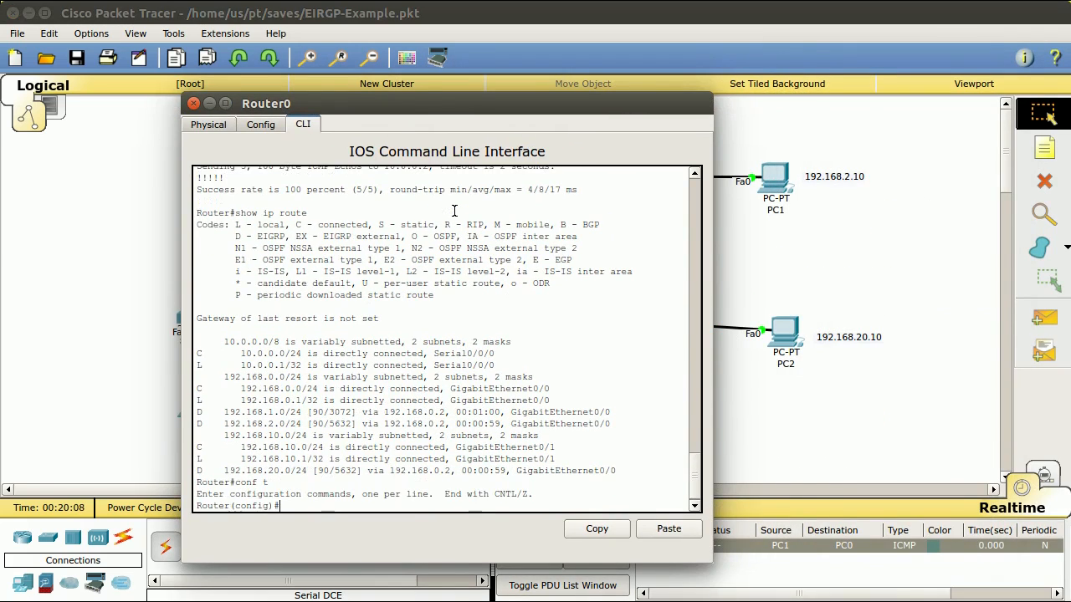
type("router eirp")
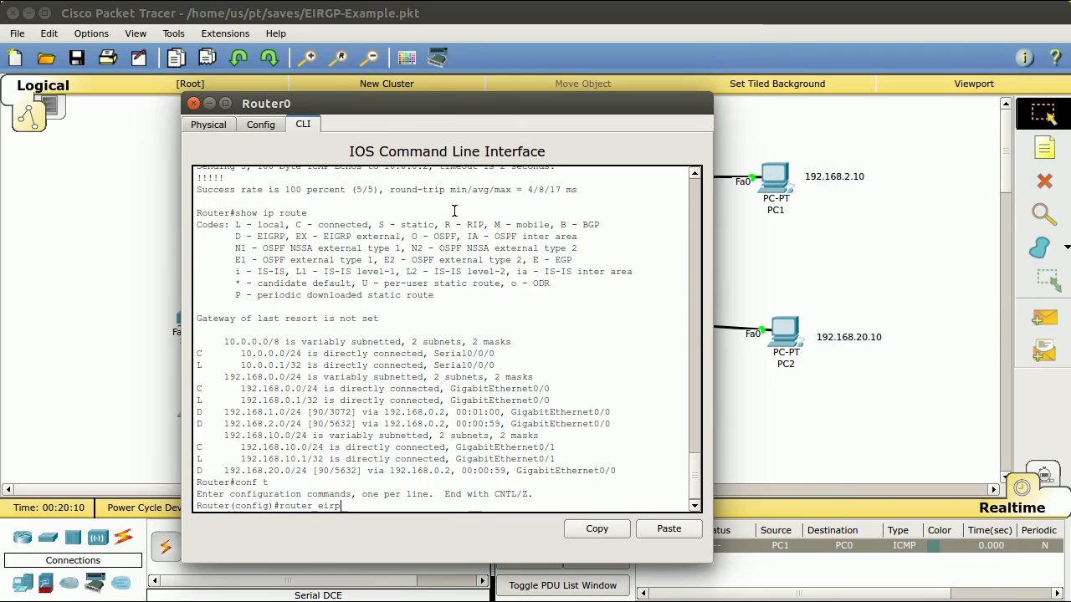
key("BackSpace")
key("BackSpace")
type("grp 1")
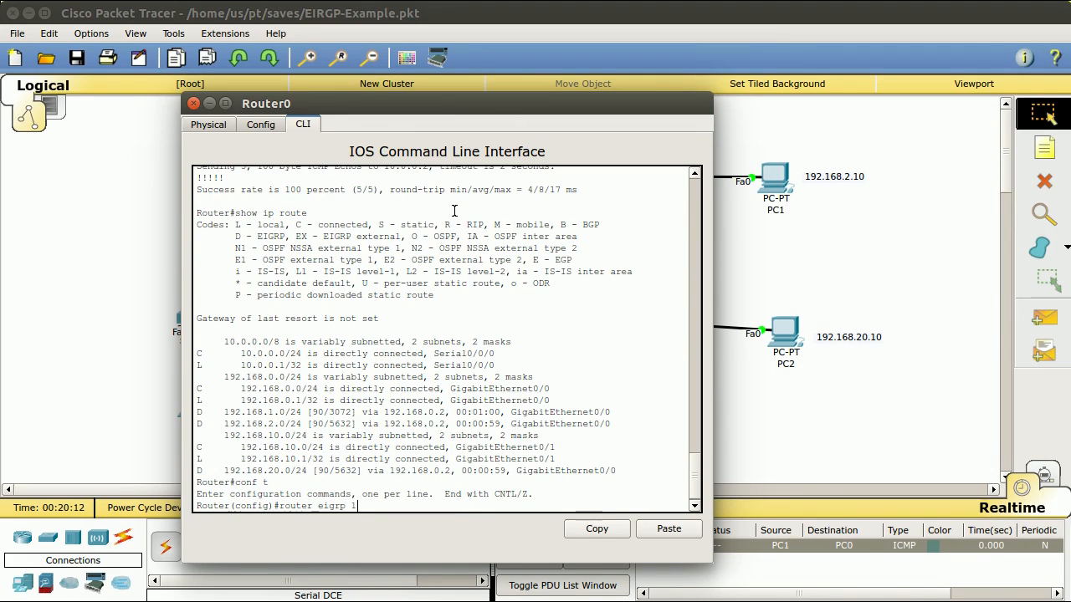
key("Return")
type("netw")
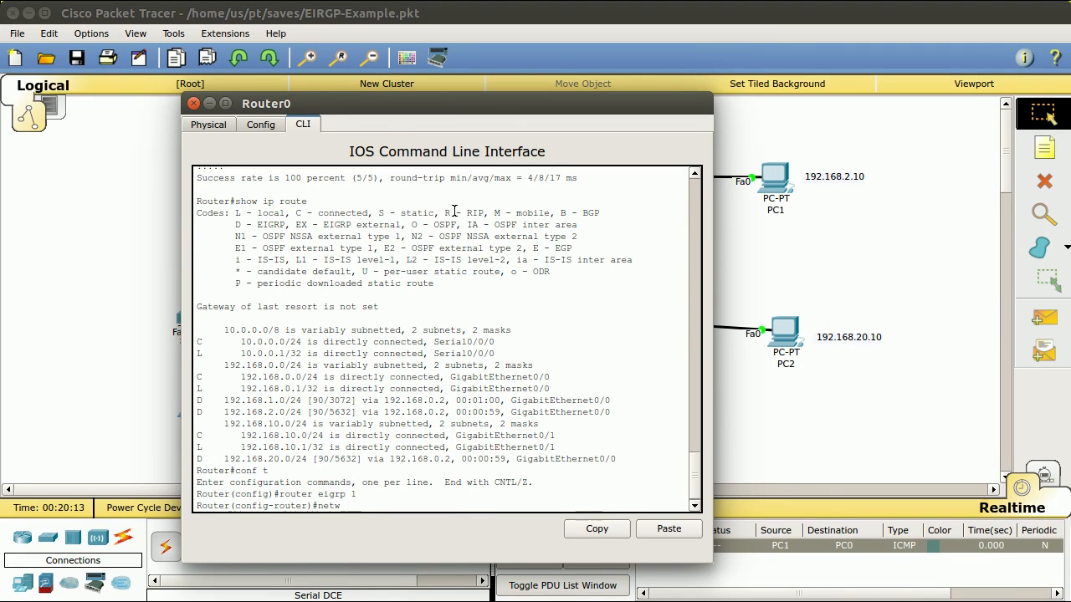
type("ork 10.0.0.0 0.0.0.255")
key("Return")
- Leave configuration mode on Router0 and save its running configuration with wr, then close the router's window
type("er(config-router)#e")
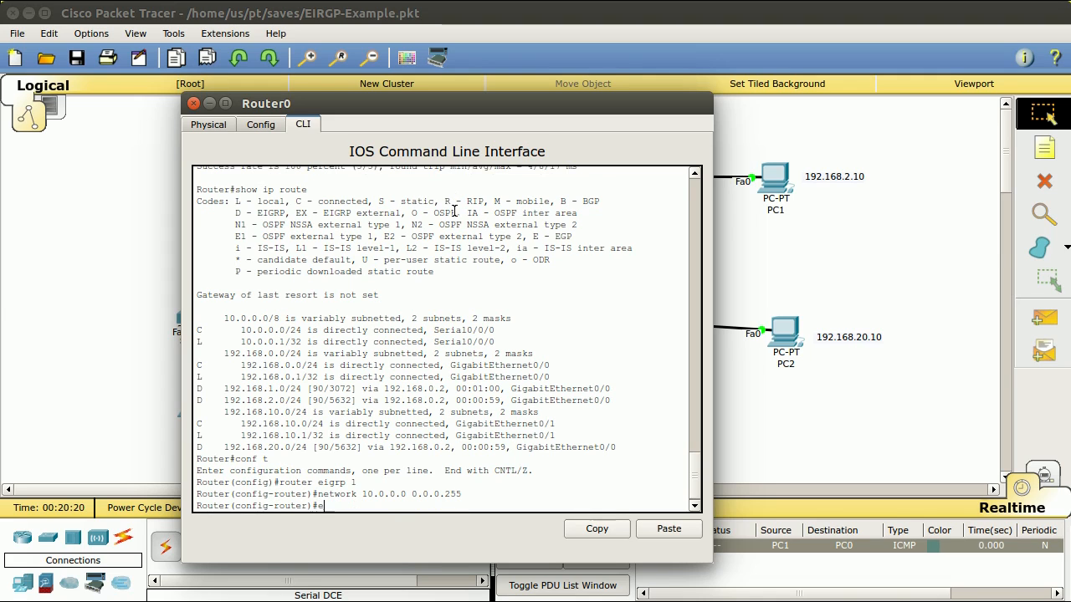
type("xit")
key("Return")
type("exti")
key("Return")
type("wr")
key("Return")
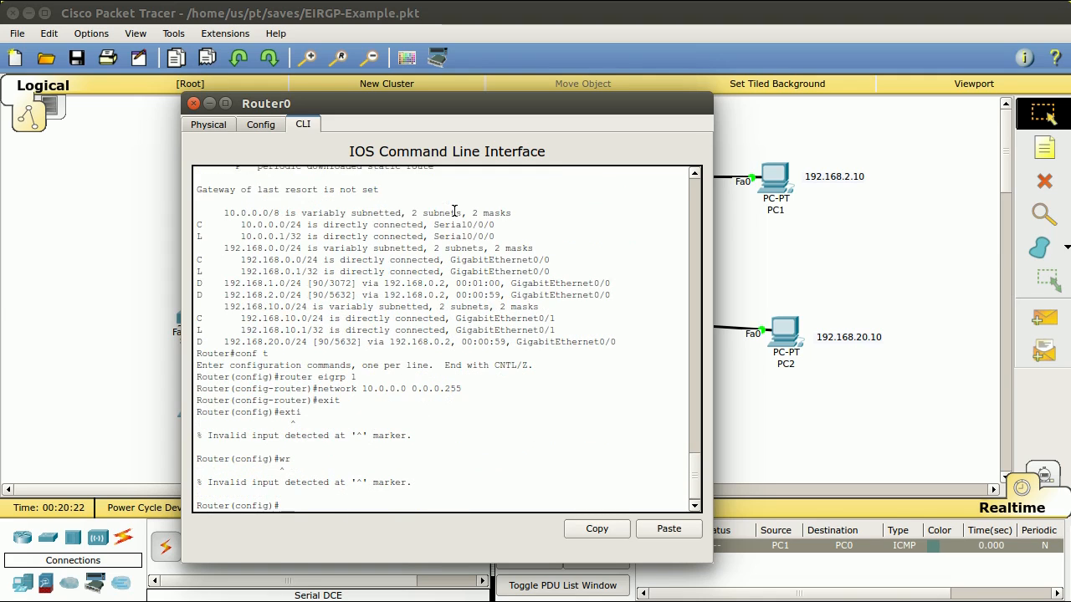
key("ctrl+z")
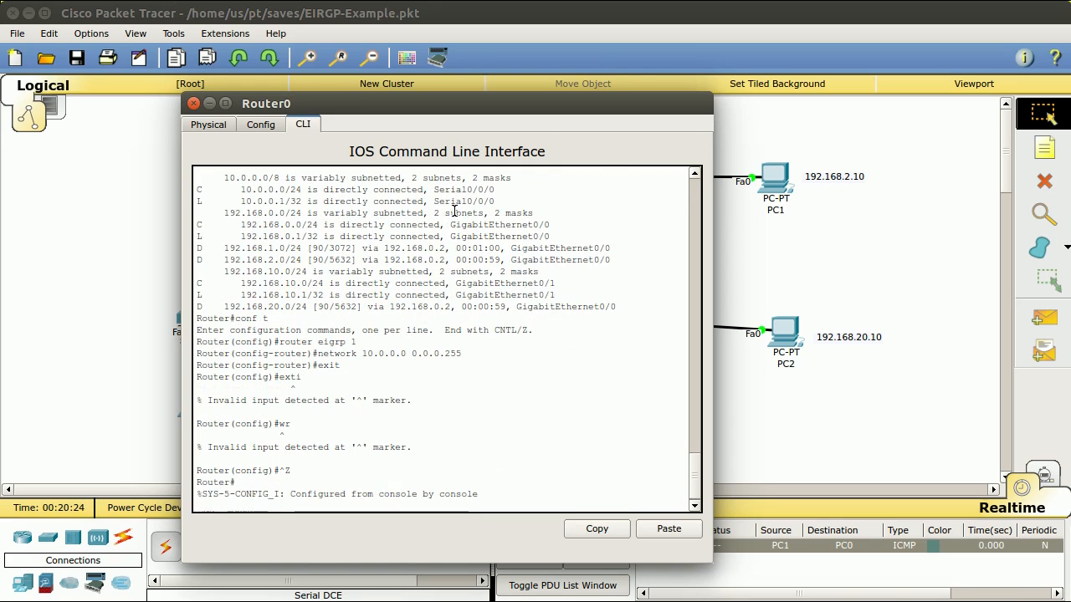
type("wr")
key("Return")
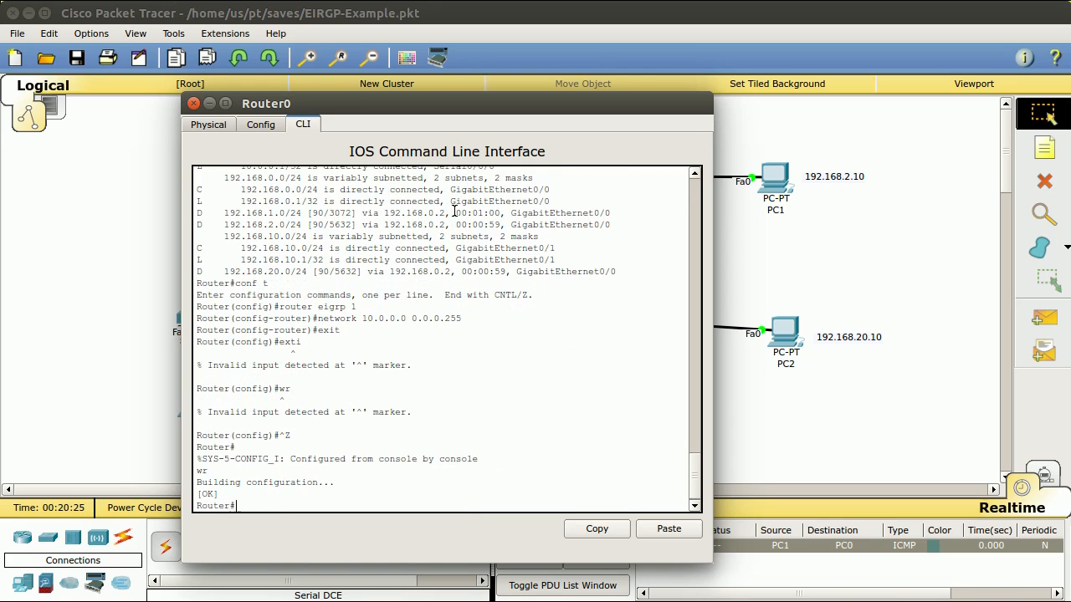
left_click(193, 103)
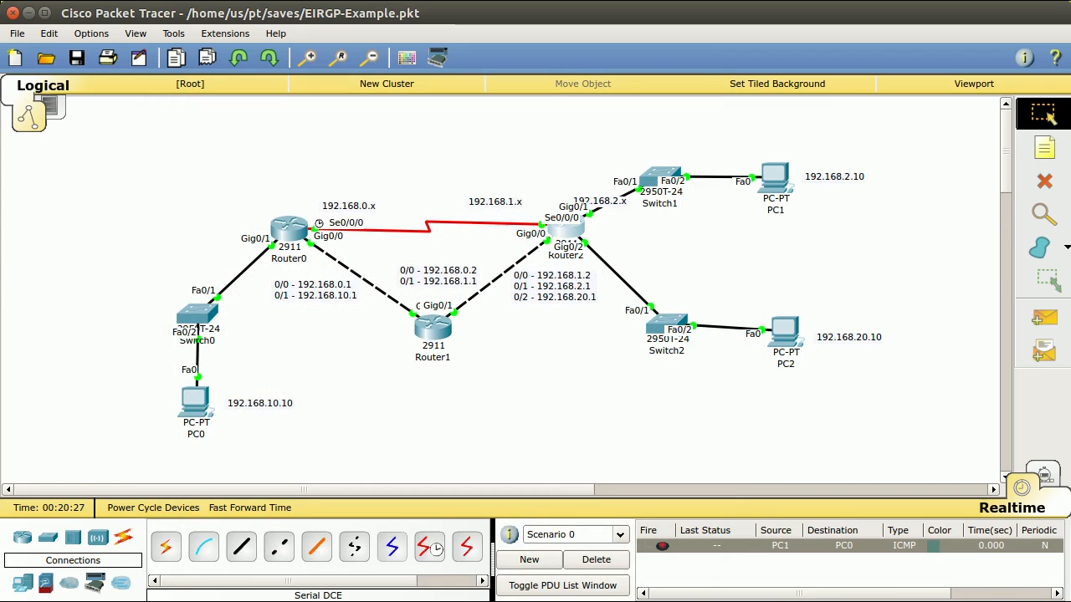
- In Router2's EIGRP 1 configuration, advertise network 10.0.0.0 with wildcard mask 0.0.0.255
left_click(565, 227)
left_click(335, 139)
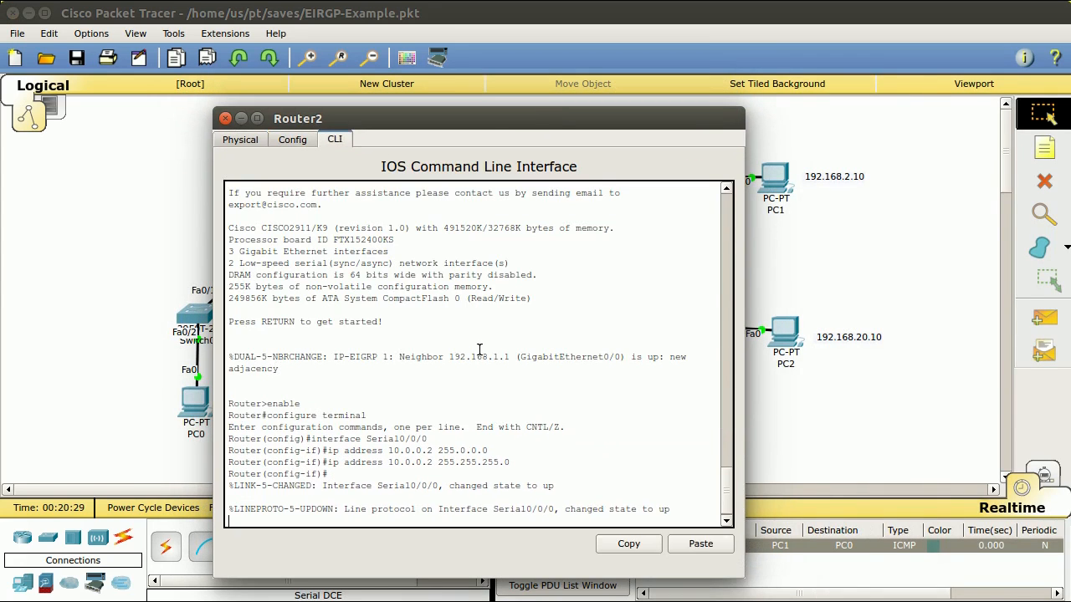
key("Return")
key("Return")
type("router eig")
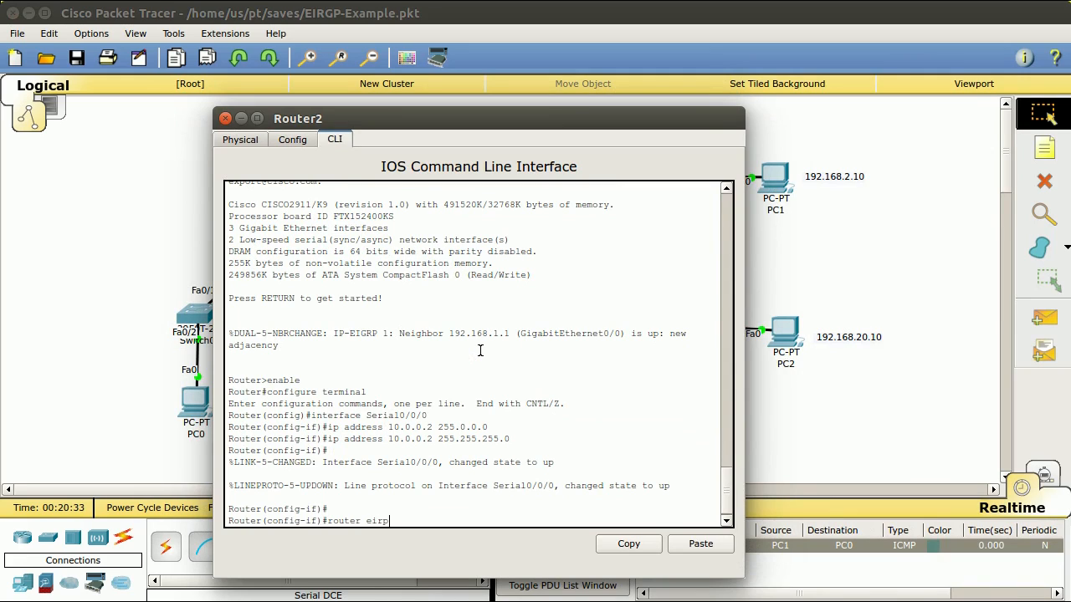
type("rp 1")
key("Return")
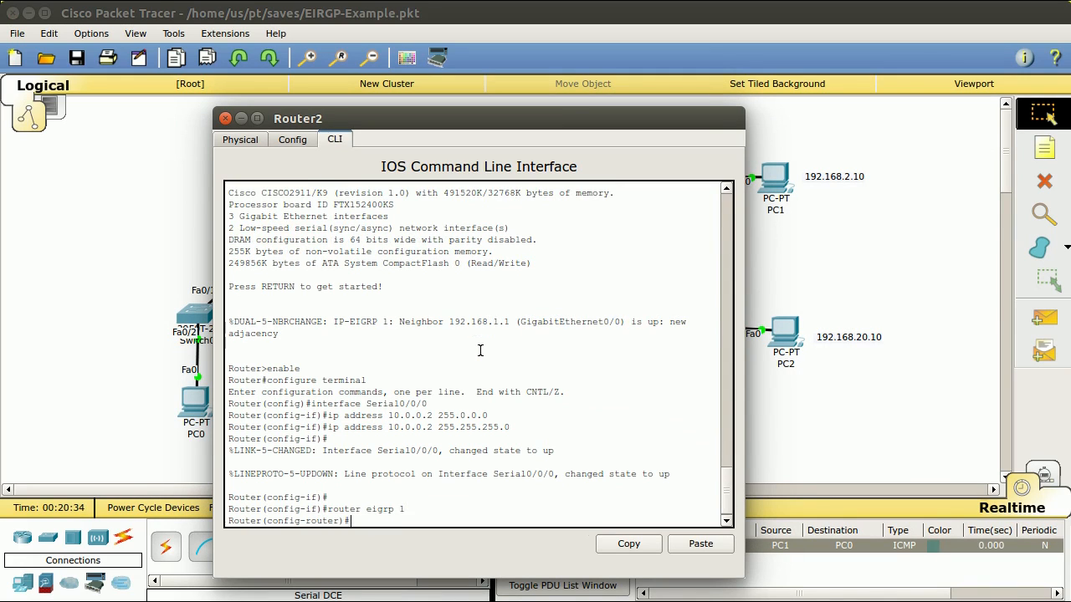
type("network 10.0.0.0 0.0.0.255")
key("Return")
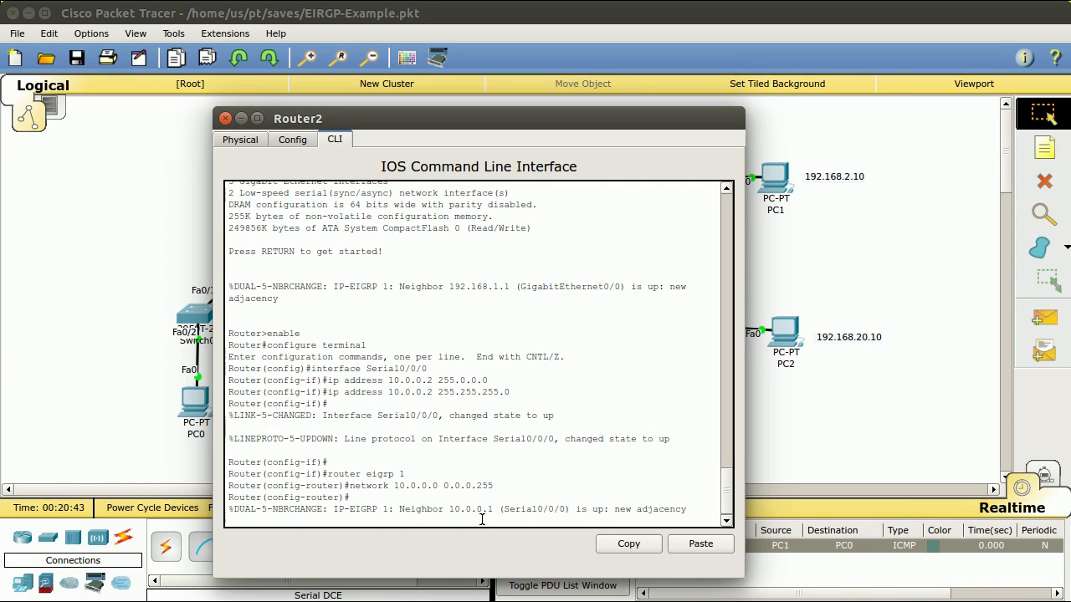
- Return Router2 to privileged mode and display its complete routing table with show ip route
left_click(454, 339)
key("Return")
key("Return")
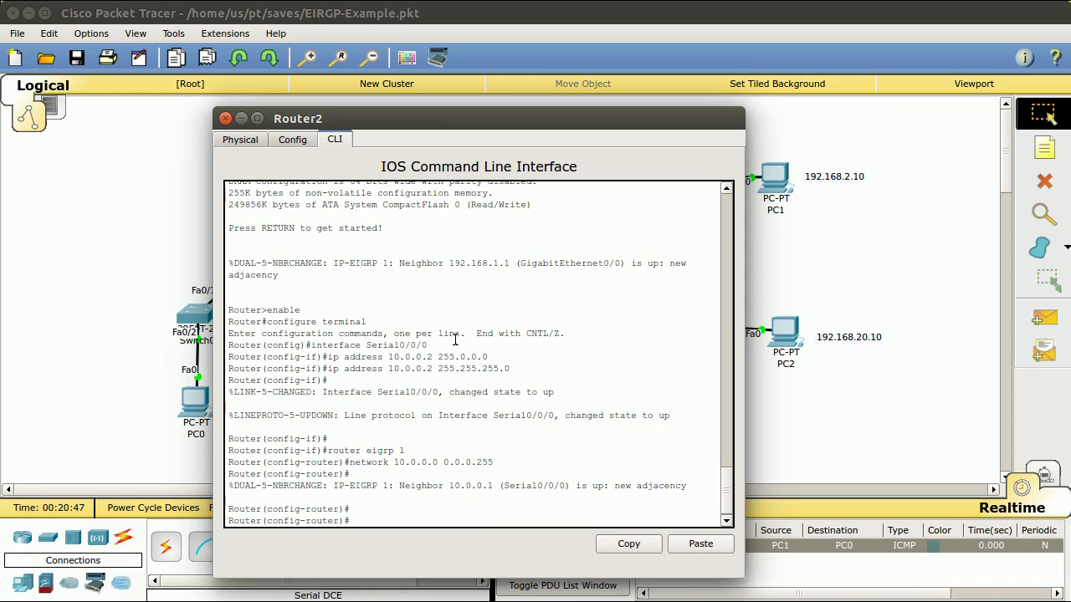
key("ctrl+z")
type("show ip rout")
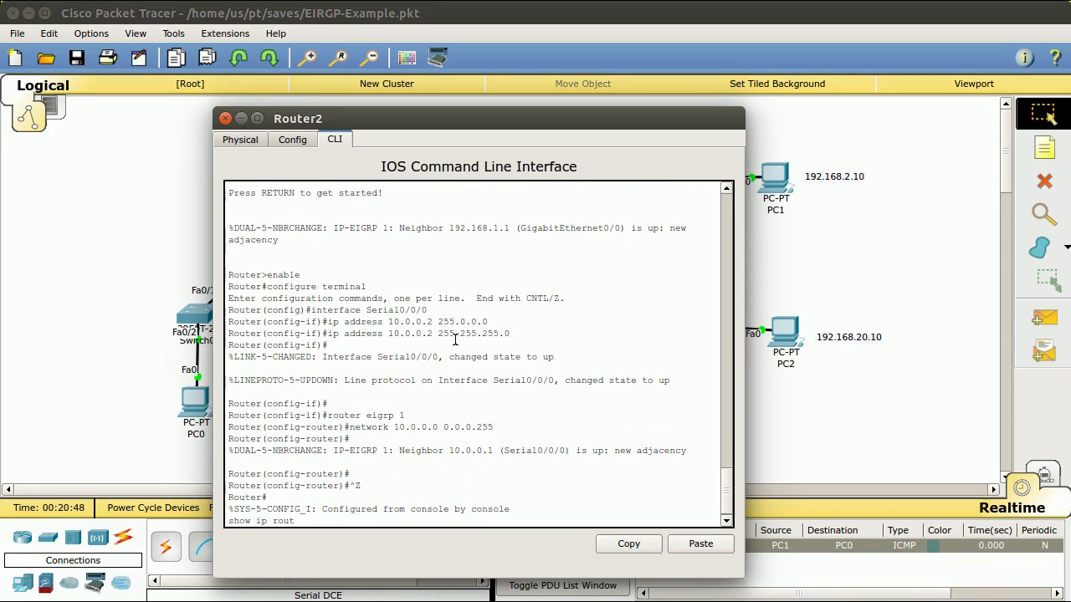
type("e")
key("Return")
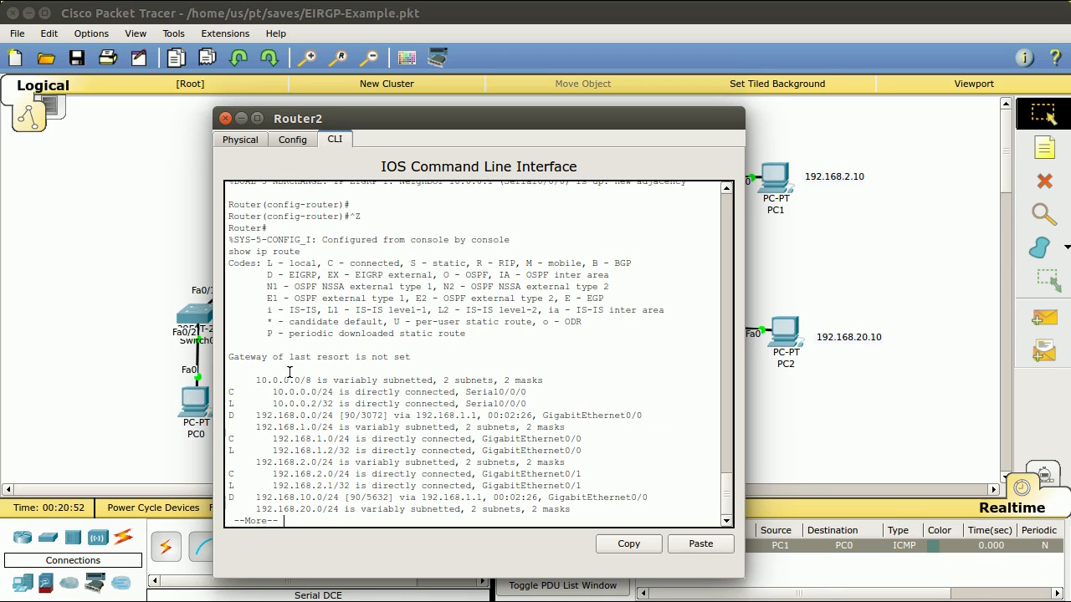
key("Return")
key("Return")
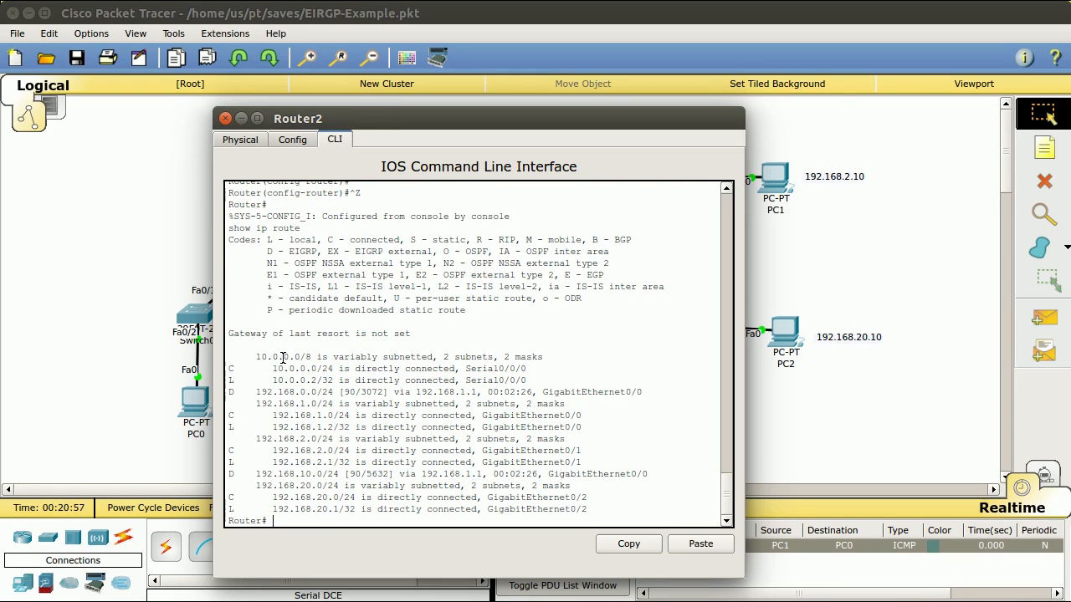
- Exit Router2's console session and close the router's window
type("exi")
type("exit")
key("Return")
left_click(224, 118)
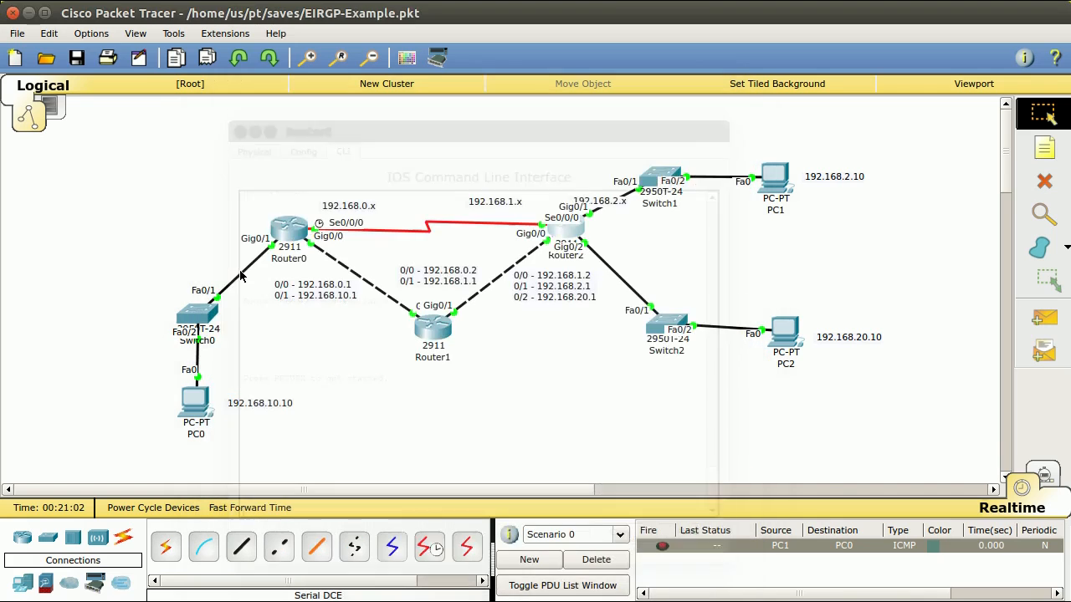
- Open PC0's Command Prompt and start a continuous ping to PC1 with ping -t 192.168.2.10
left_click(186, 415)
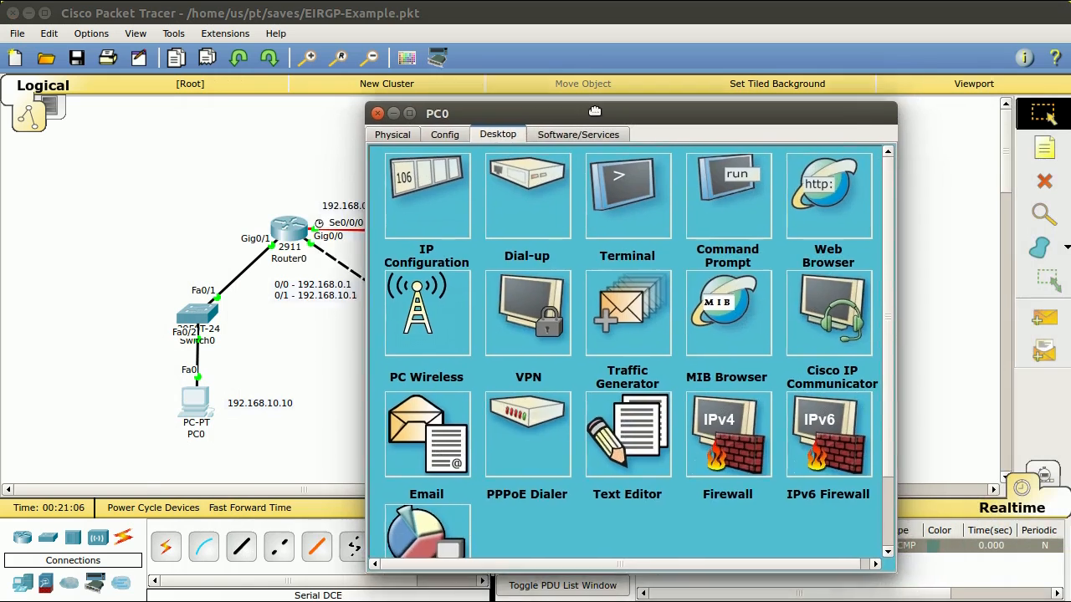
left_click_drag(616, 121, 544, 121)
left_click(660, 190)
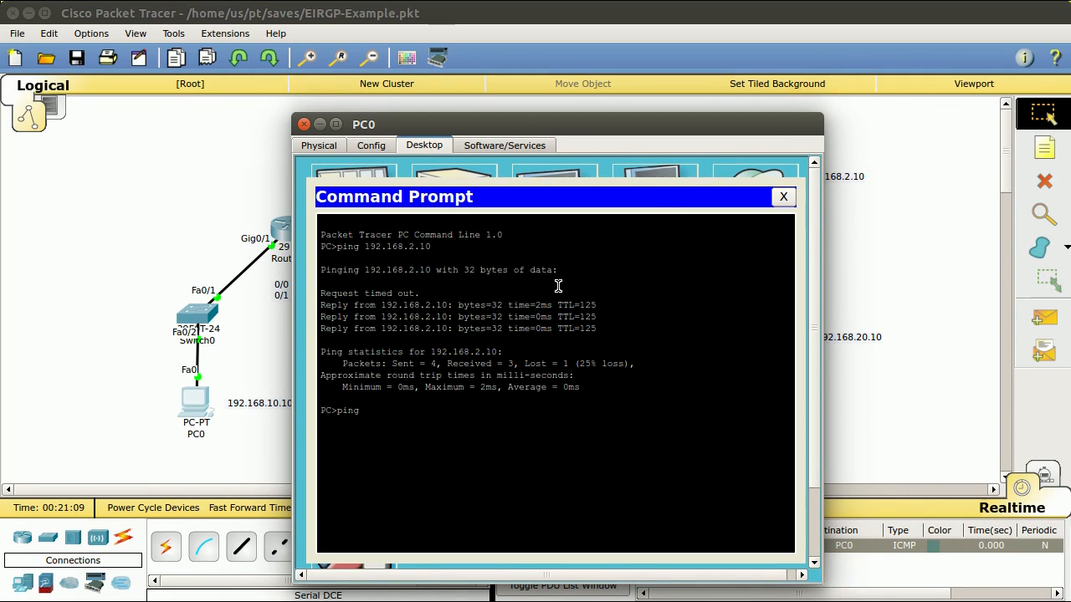
type("192.1")
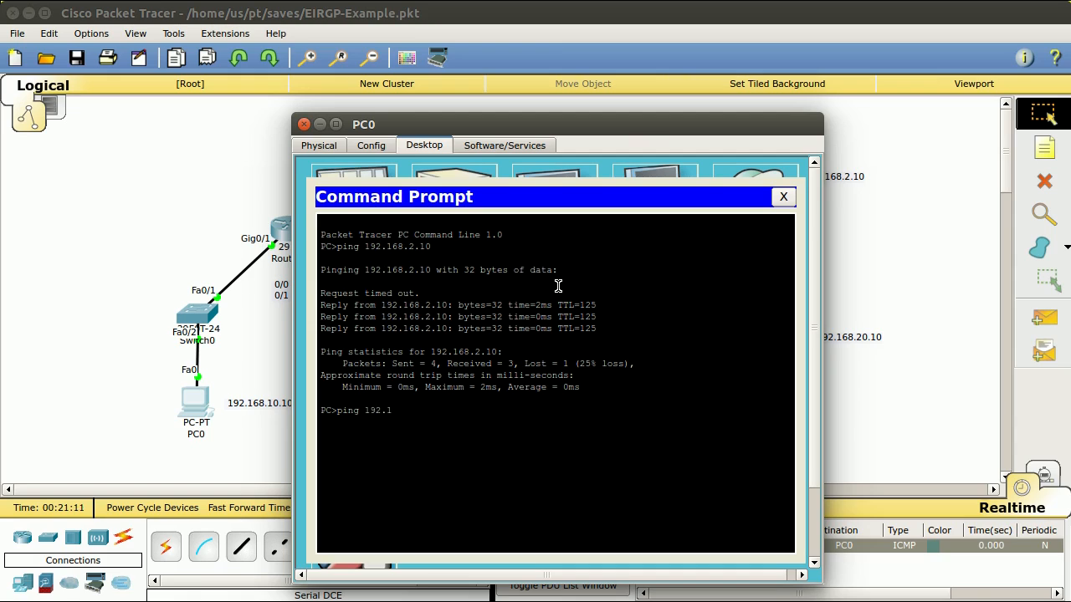
key("BackSpace")
key("BackSpace")
key("BackSpace")
type("-t 19")
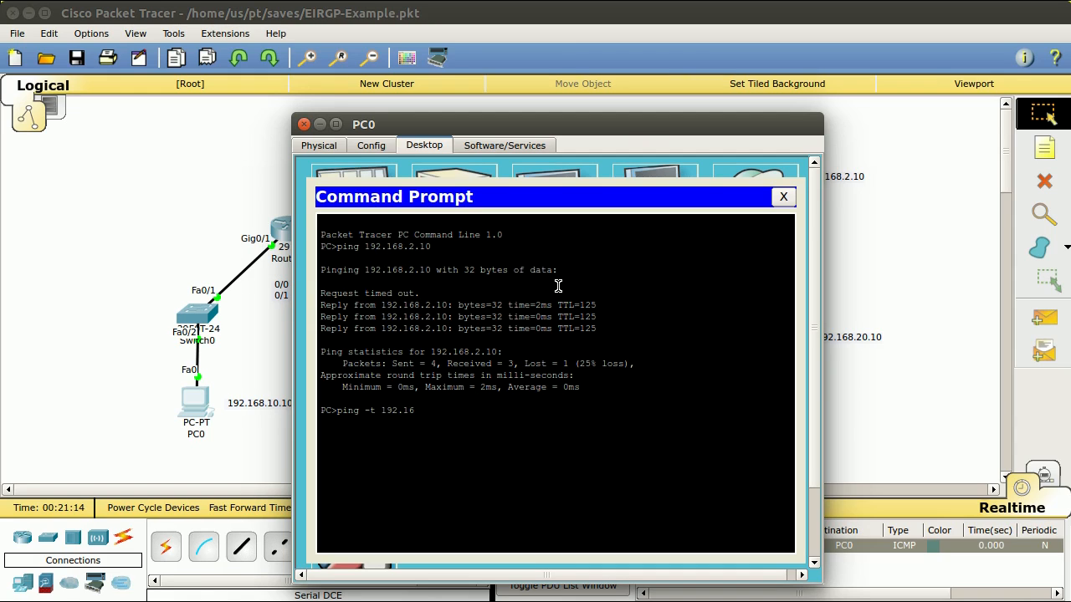
type("2.168.2.10")
key("Return")
- Move PC0's window aside, open Router1's CLI and leave its EIGRP configuration mode for global configuration
left_click_drag(522, 125, 283, 110)
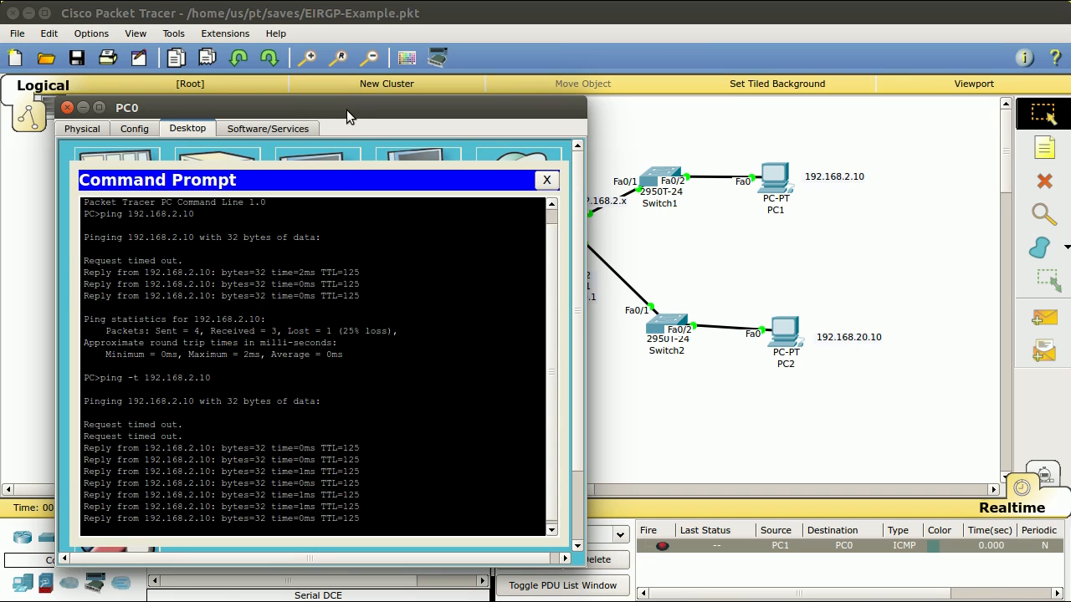
left_click_drag(347, 110, 314, 109)
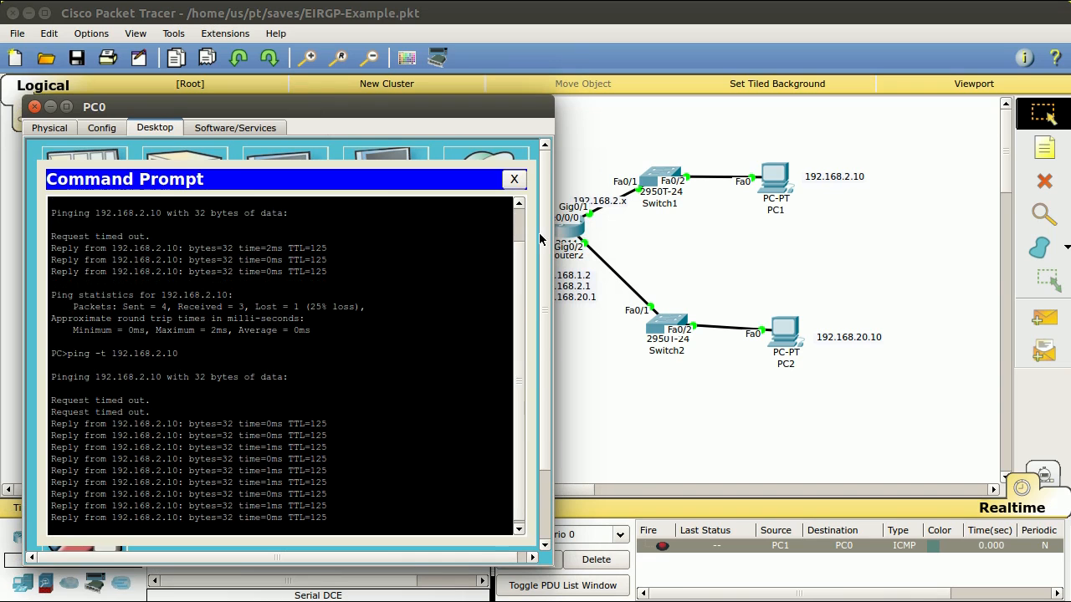
left_click_drag(423, 108, 973, 107)
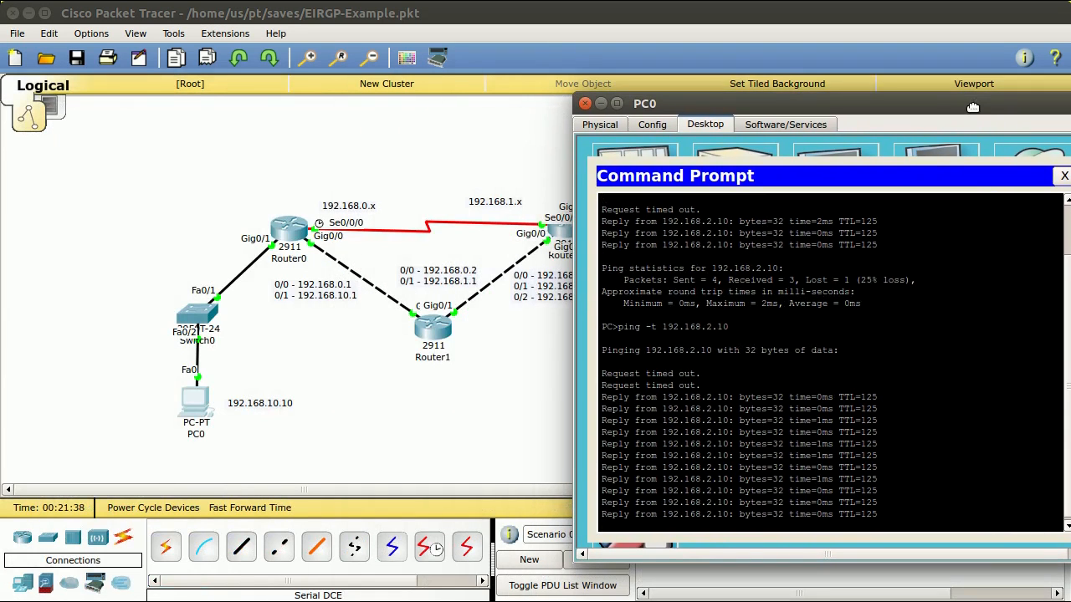
left_click(396, 307)
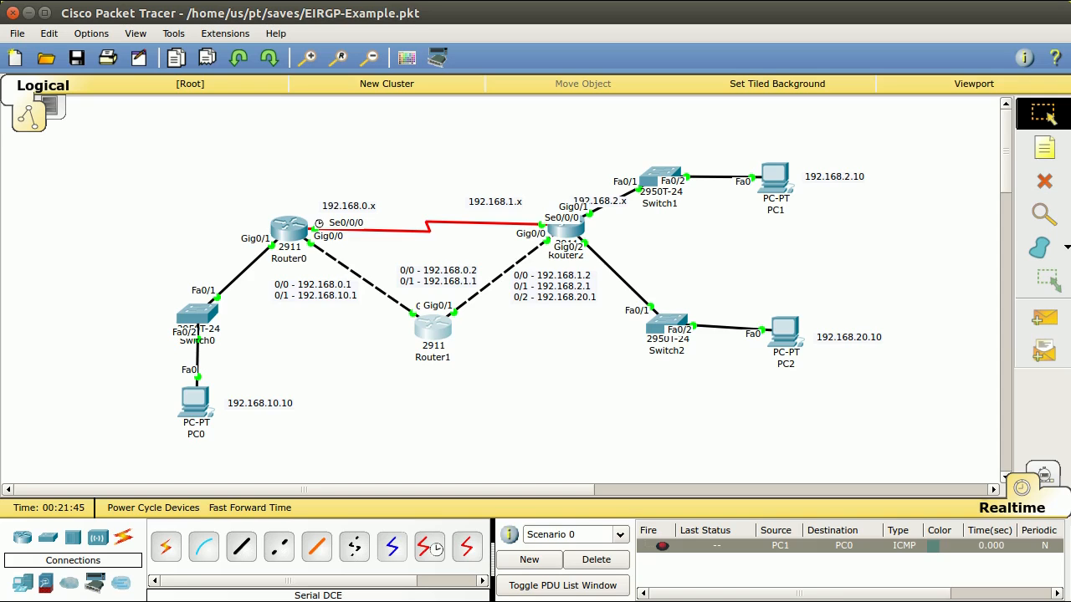
left_click(417, 329)
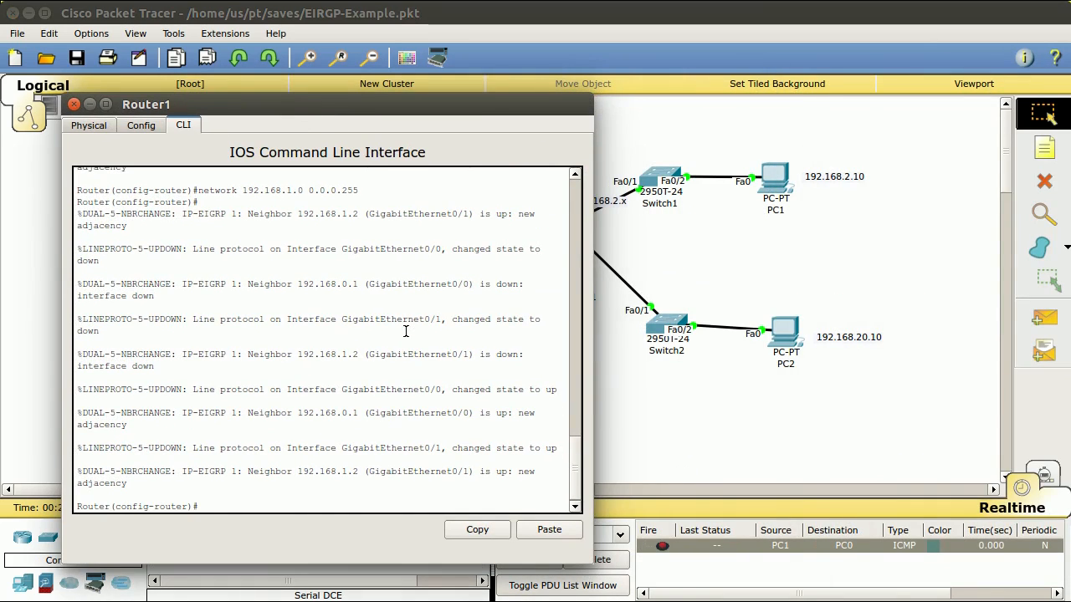
type("int")
key("Tab")
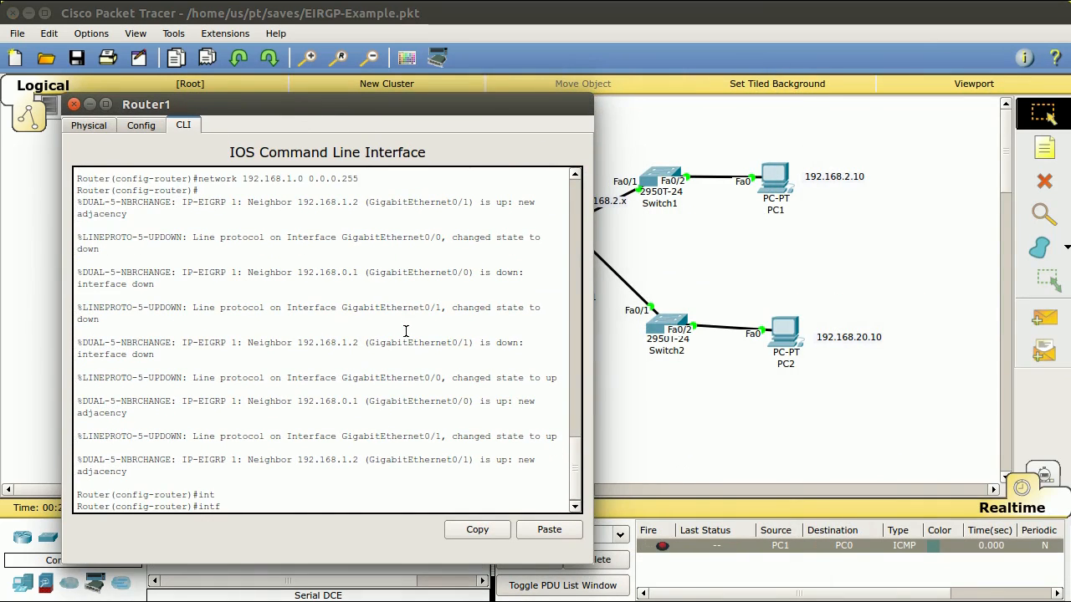
type("exit")
key("Return")
- Shut down interface gigabitEthernet 0/0 on Router1 and close the router's window
type("interface g")
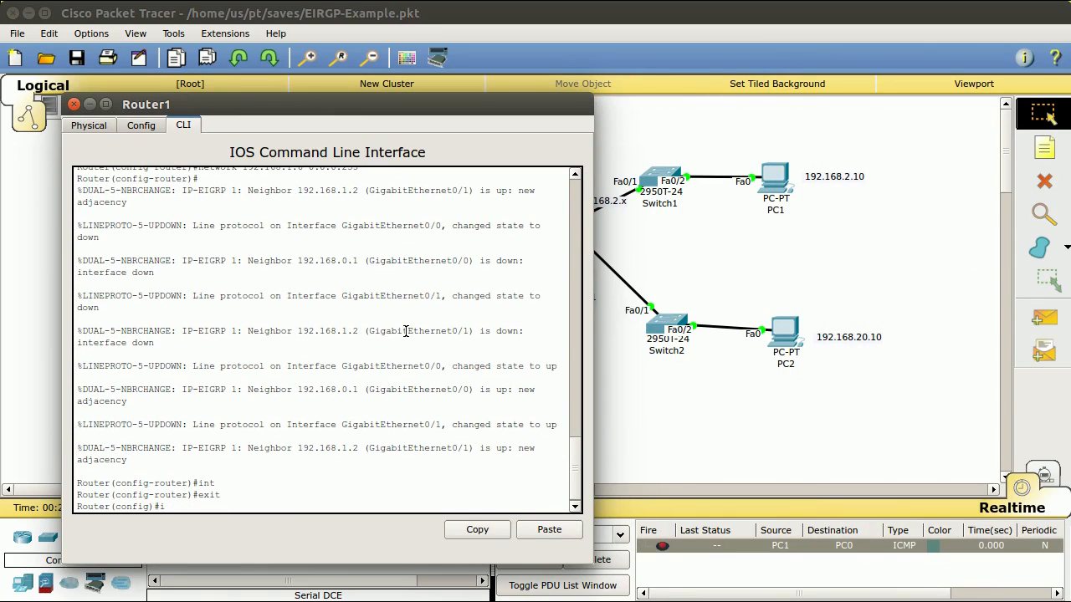
key("Tab")
type("g")
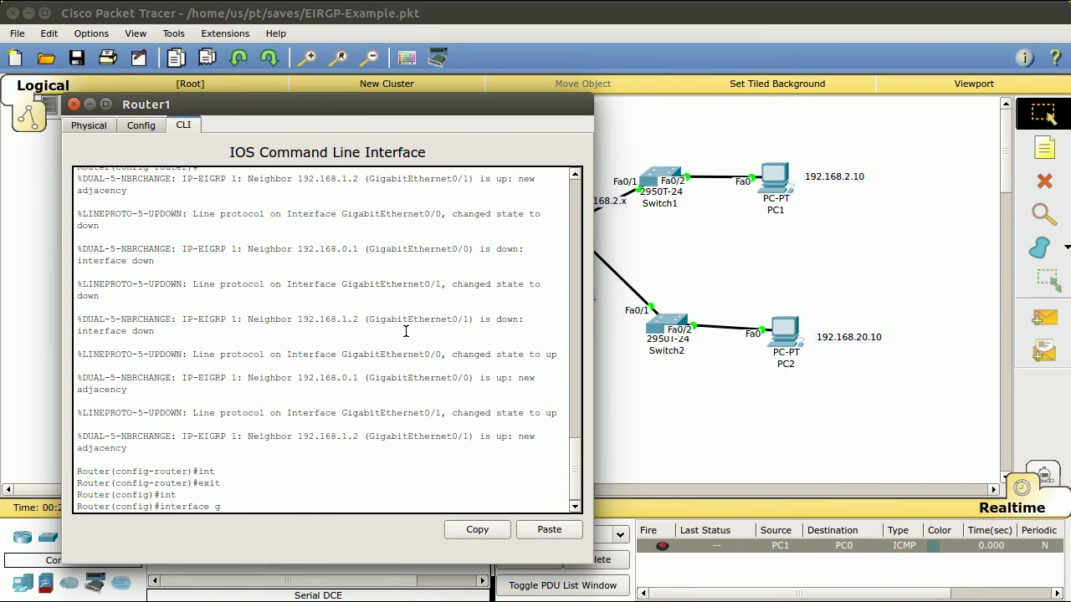
type("ig")
key("Tab")
key("Return")
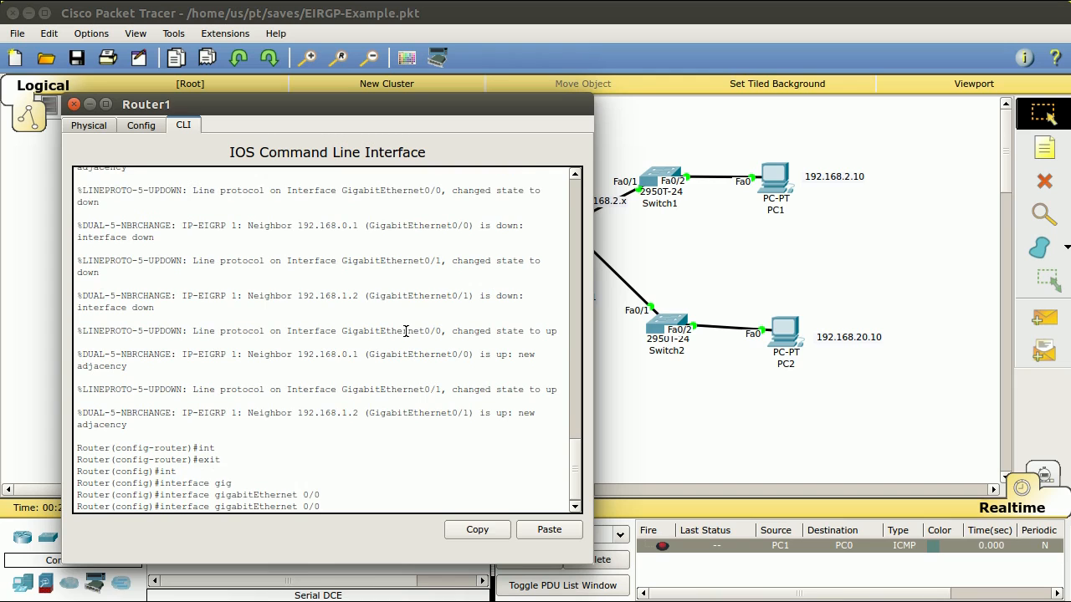
type("shut")
key("Tab")
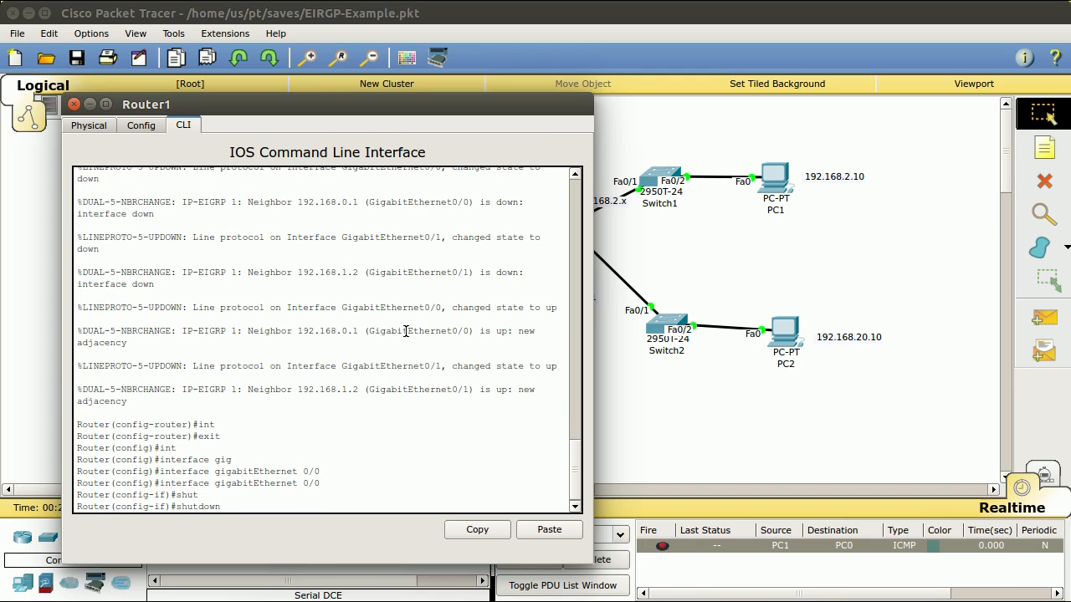
key("Return")
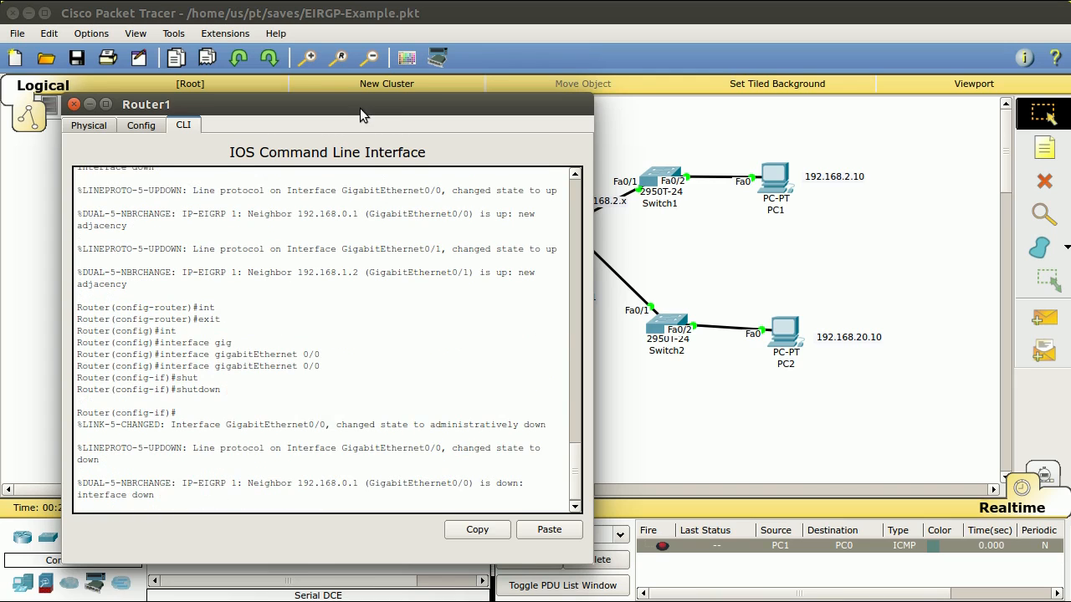
left_click_drag(360, 108, 565, 142)
key("alt+F4")
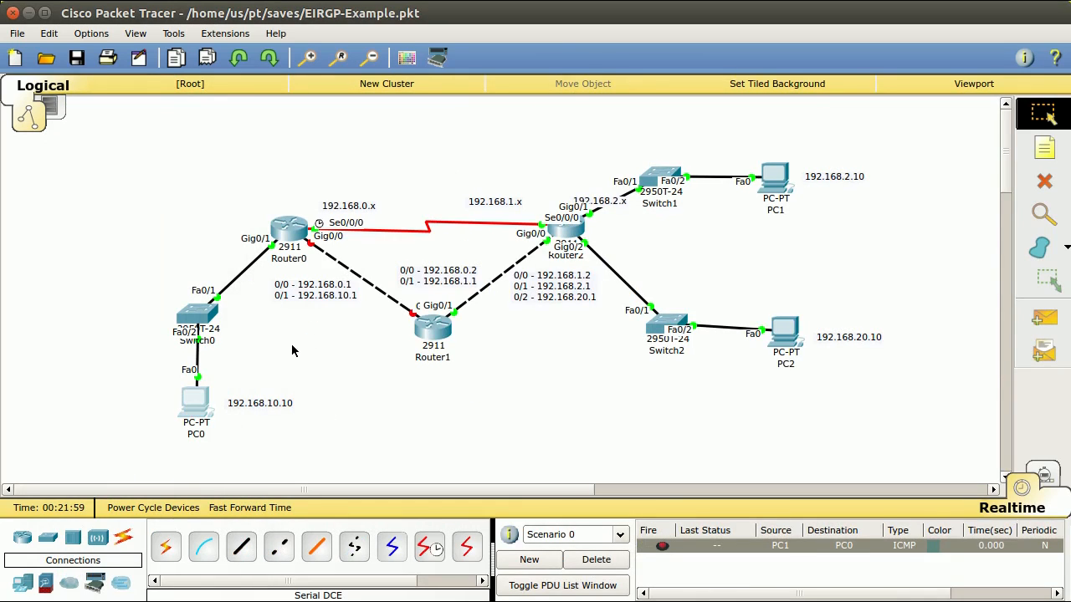
- Examine the continuous ping replies on PC0, then stop the ping and close its Command Prompt and window
left_click(192, 417)
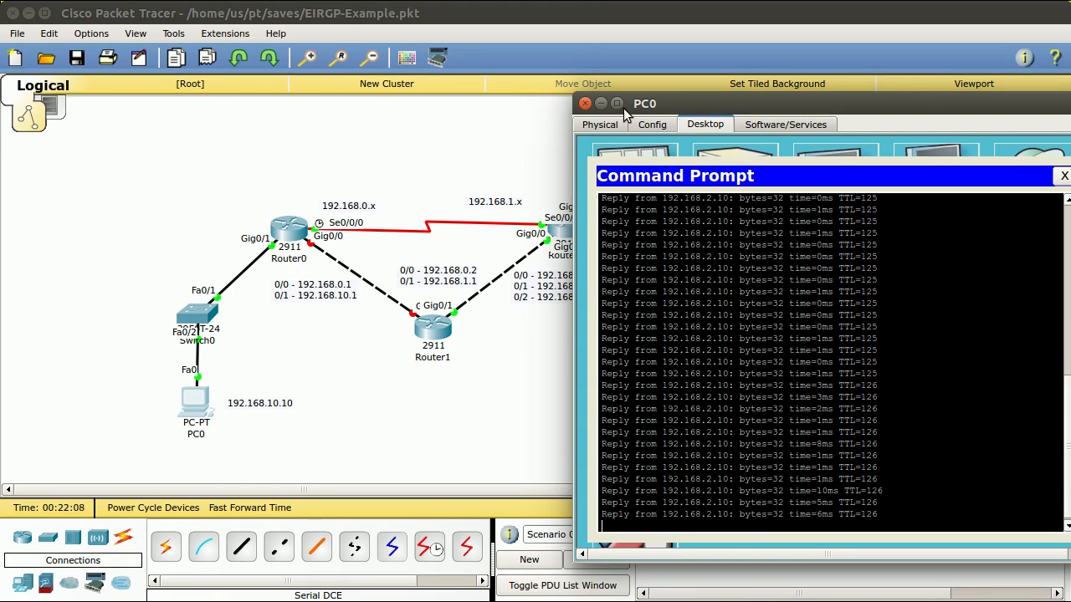
left_click(585, 103)
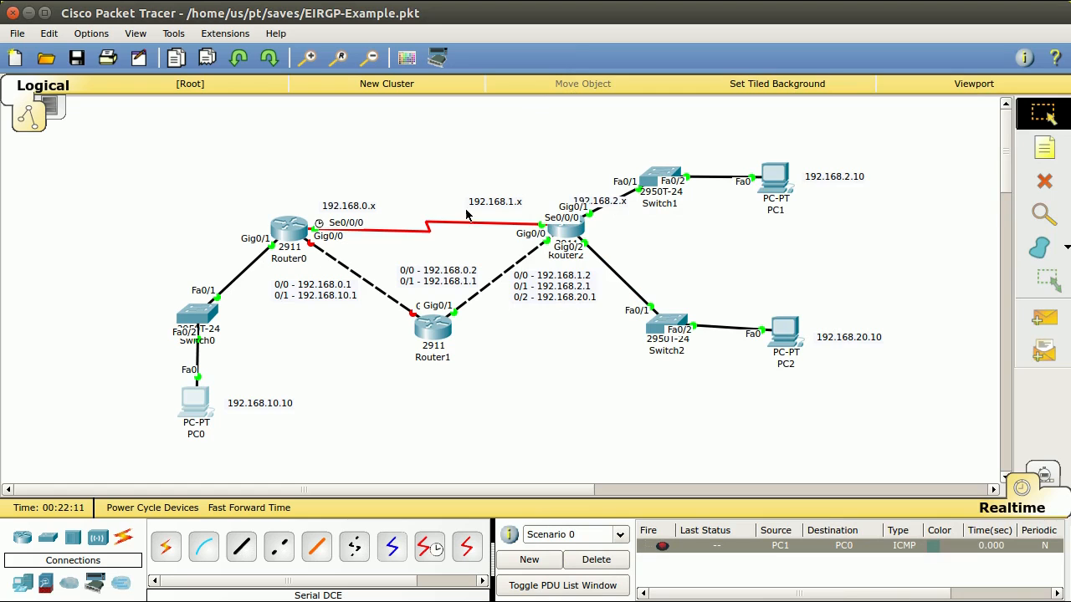
left_click(203, 411)
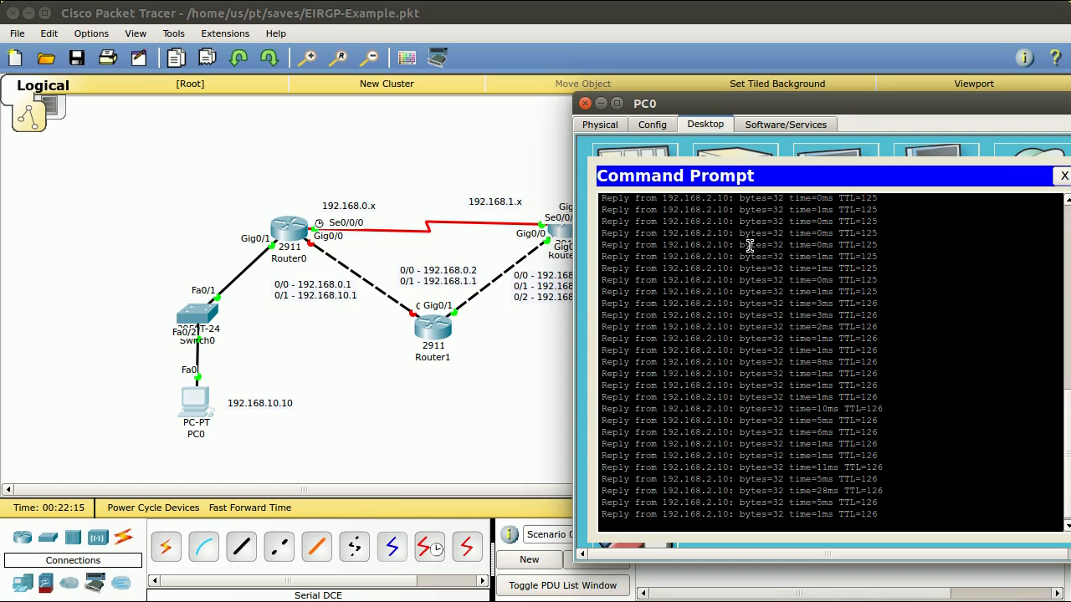
key("ctrl+c")
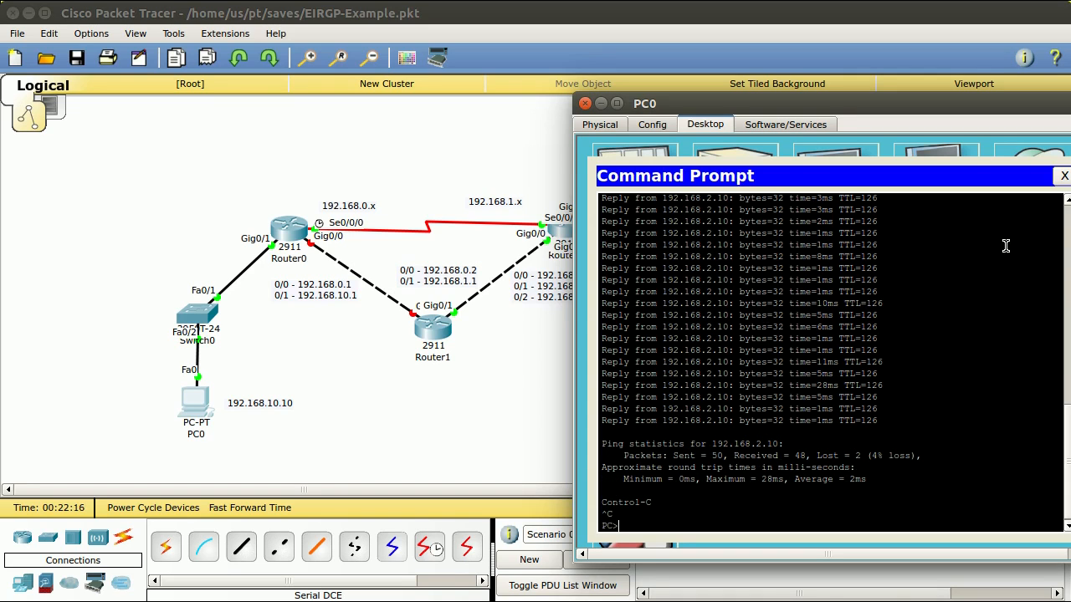
left_click(1064, 175)
left_click(584, 103)
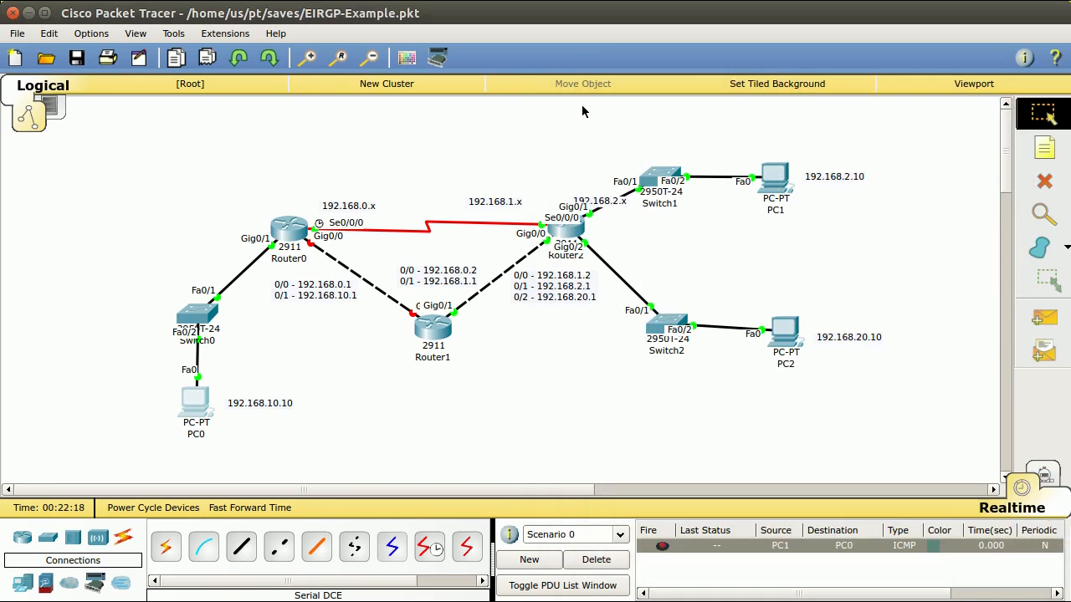
- Bring Router1's gigabitEthernet 0/0 interface back into service with no shutdown
left_click(432, 328)
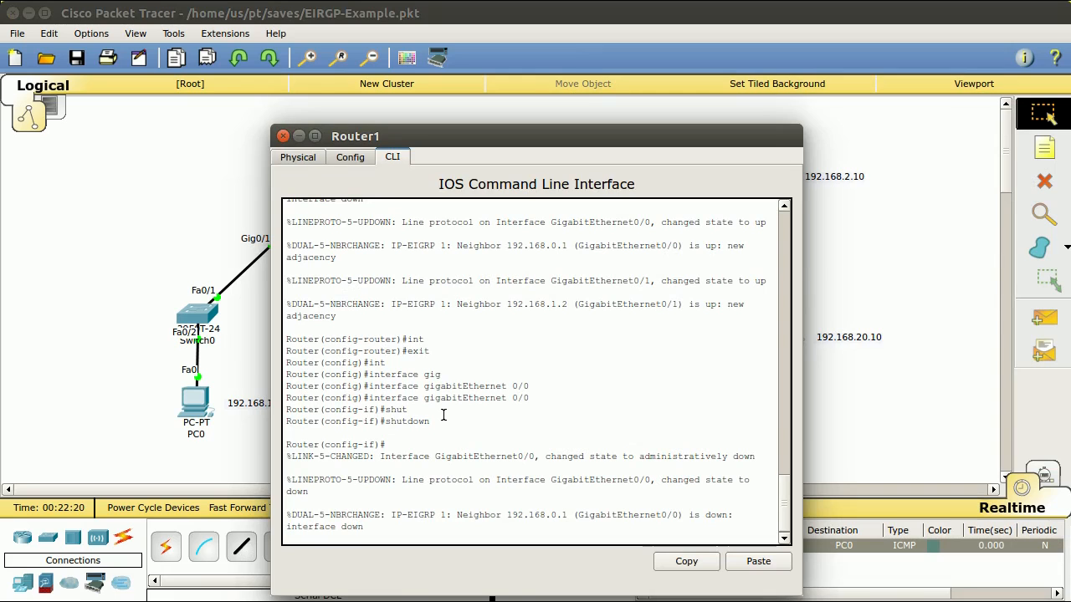
key("Return")
type("no")
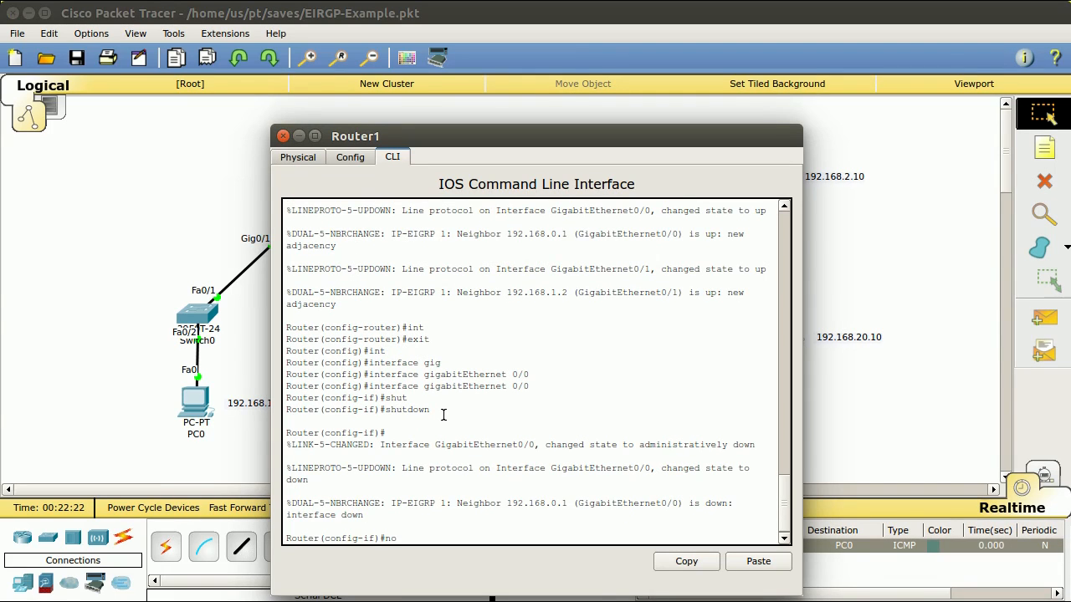
type(" shut")
key("Tab")
key("Return")
- Exit to Router1's global configuration, re-enter interface gigabitEthernet 0/0 and close the router's window
type("e")
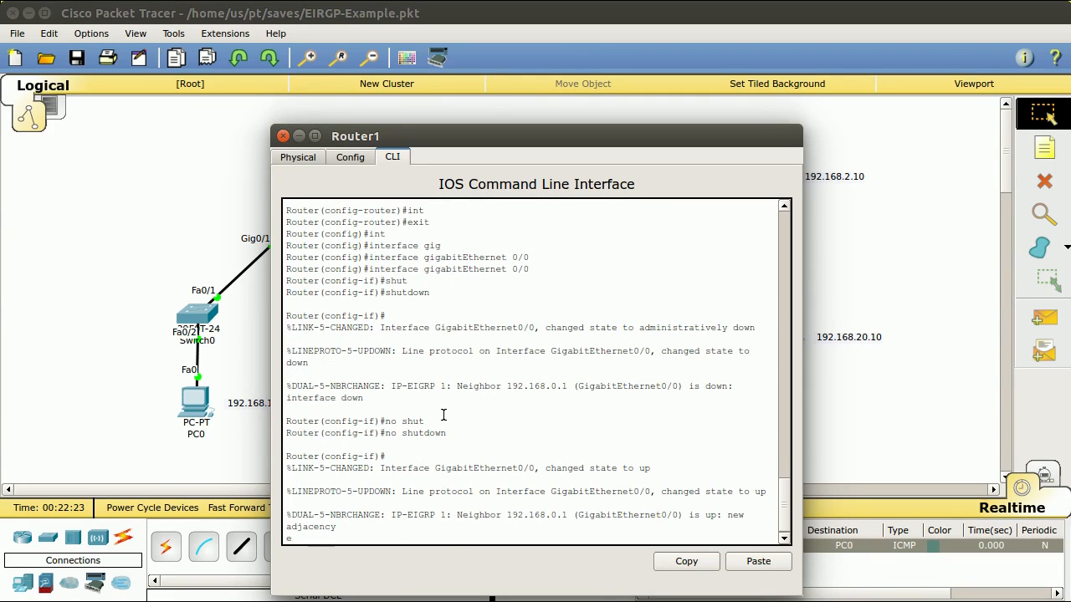
type("xit")
key("Return")
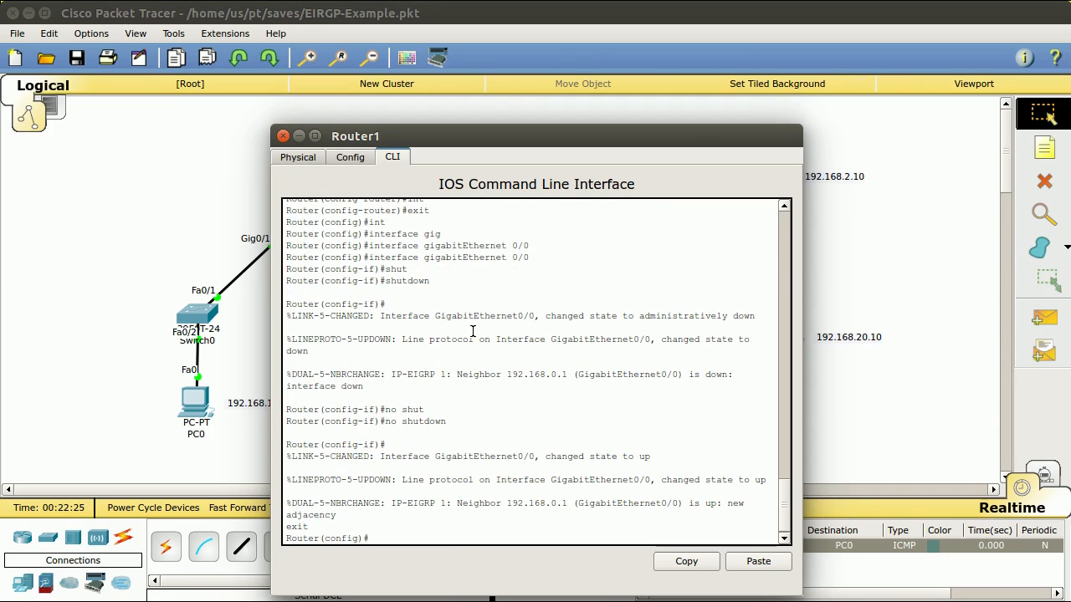
key("Up")
key("Up")
key("Up")
key("Return")
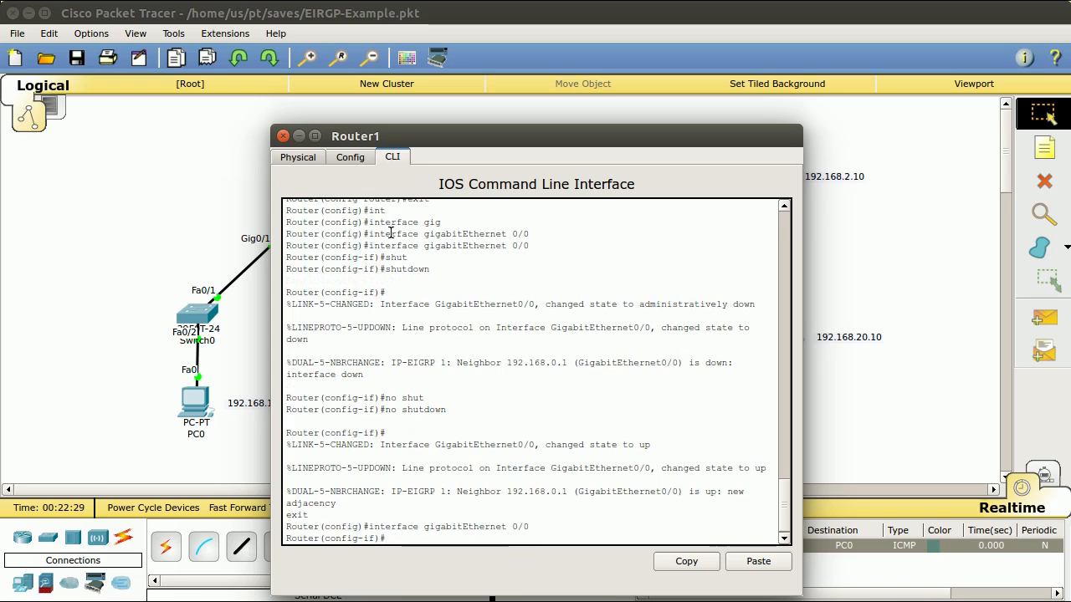
key("alt+F4")
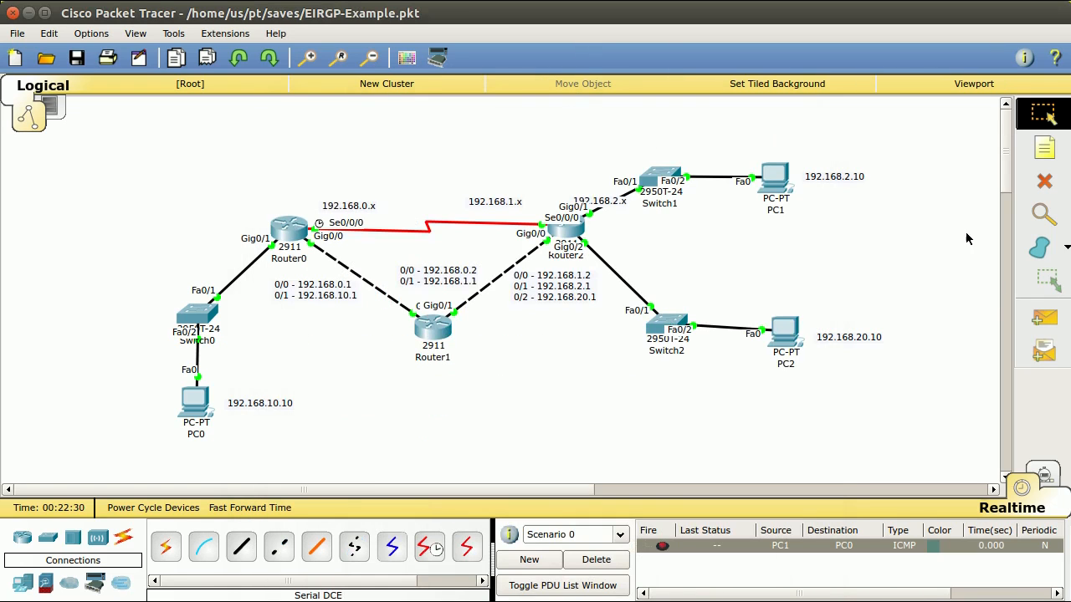
- Switch to Simulation mode and delete the existing PC1-to-PC0 PDU from Scenario 0
left_click(1043, 475)
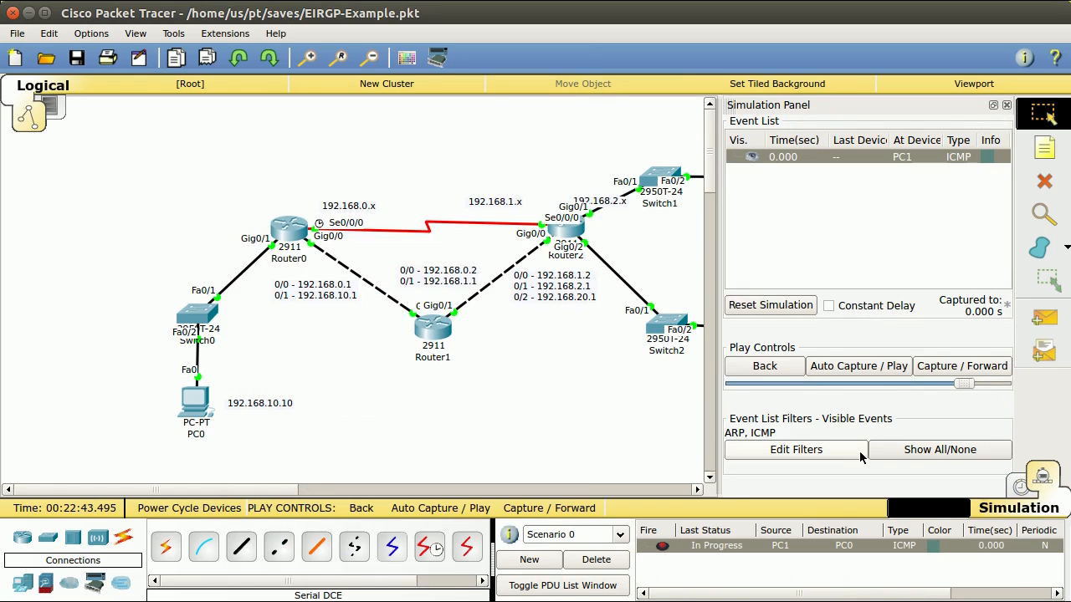
left_click(601, 563)
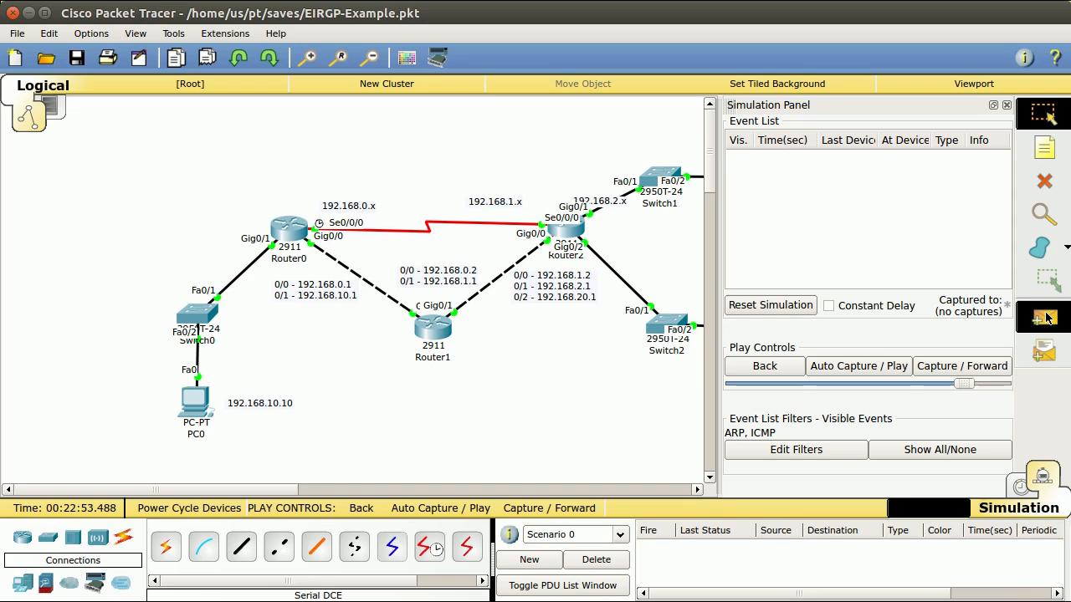
left_click(799, 452)
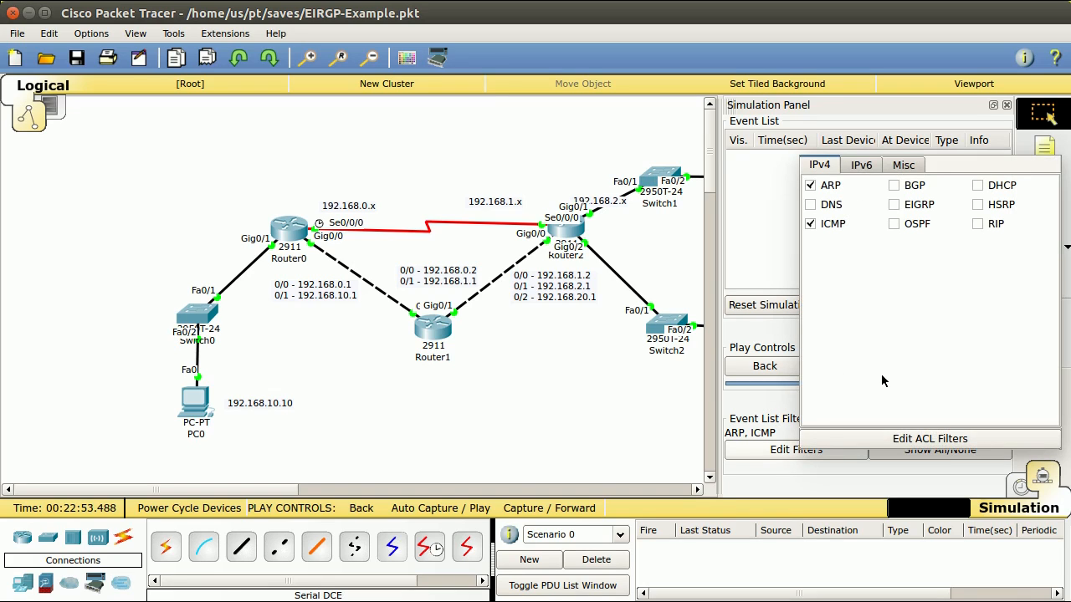
left_click(757, 418)
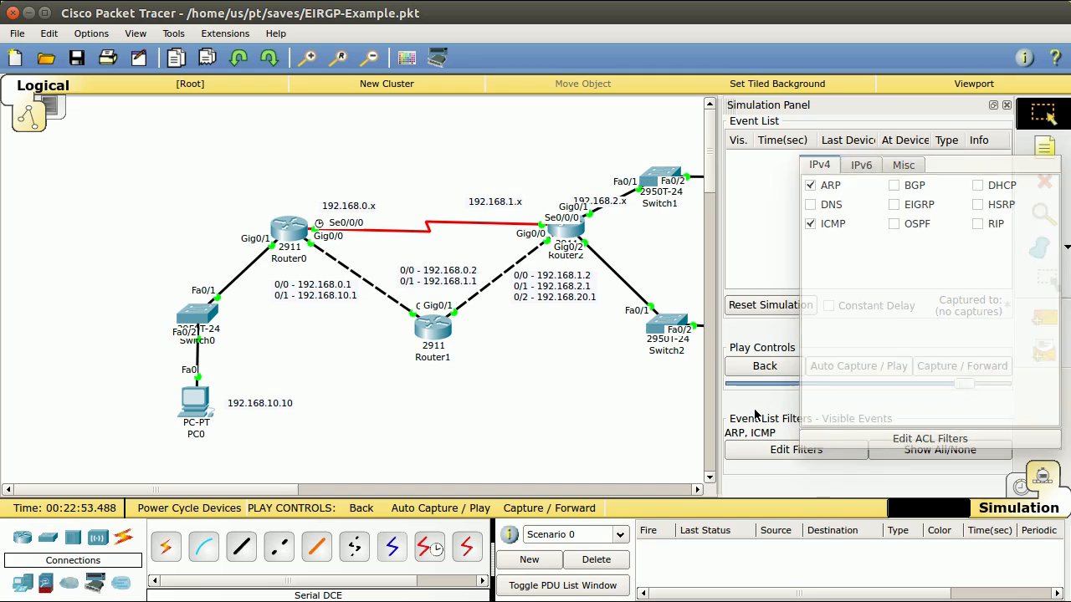
- Add a simple ICMP PDU from PC1 to PC0 and slightly narrow the Simulation Panel
left_click(1046, 326)
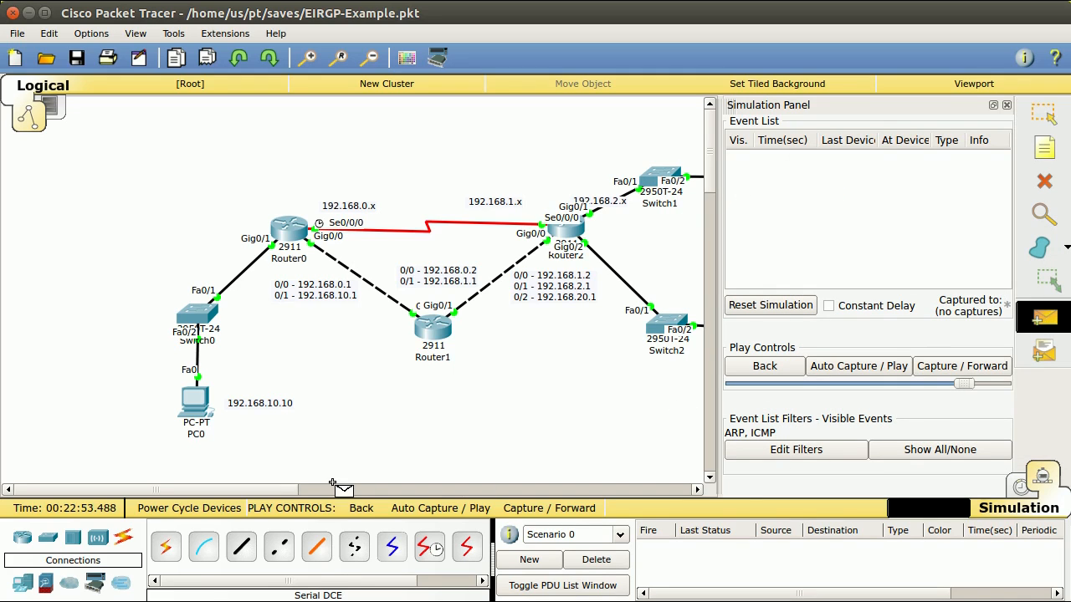
mouse_move(280, 487)
left_mouse_down()
mouse_move(379, 487)
mouse_move(281, 497)
left_mouse_up()
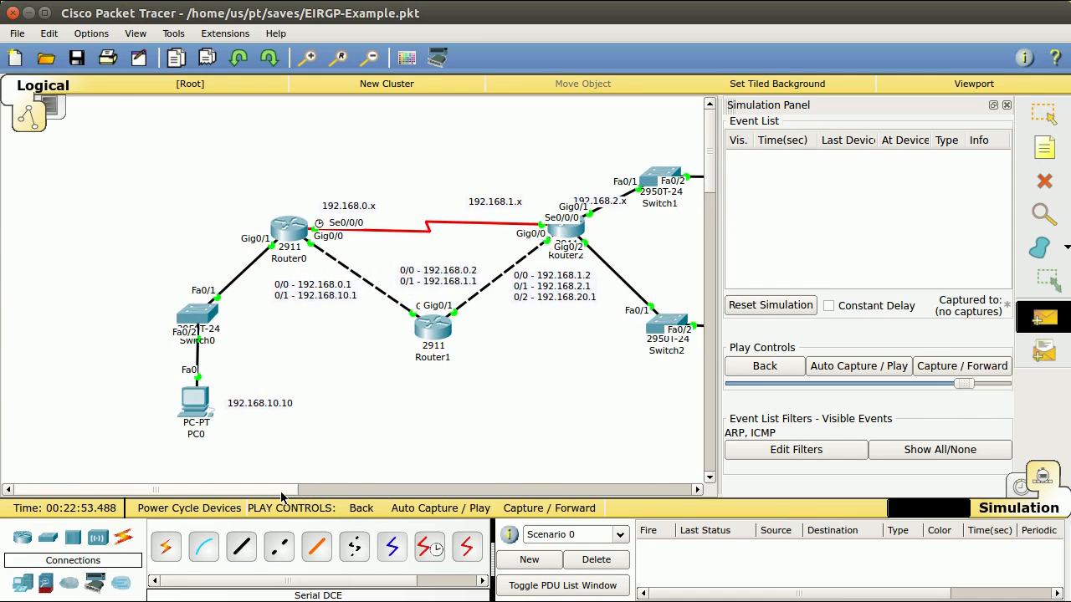
left_click(195, 404)
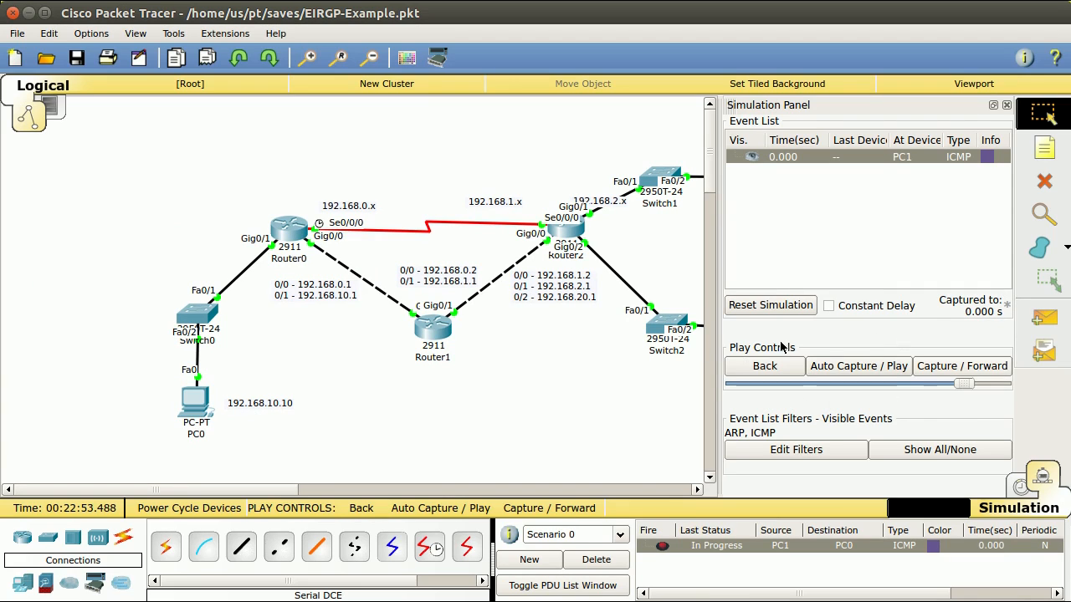
left_click_drag(718, 350, 726, 350)
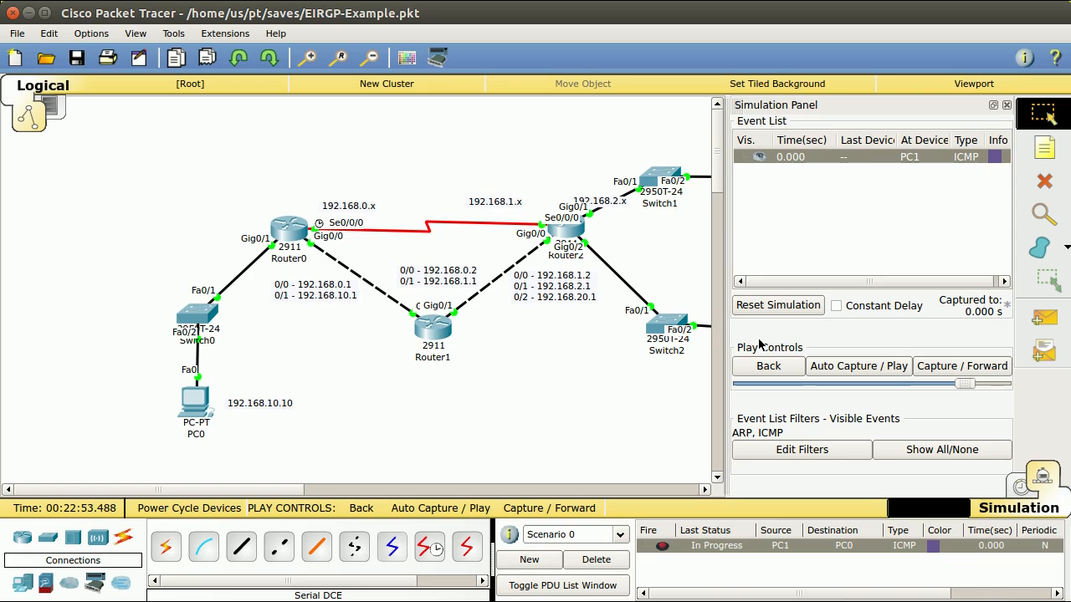
- Step the simulation forward event by event until the ICMP request from PC1 reaches PC0
left_click_drag(283, 492, 331, 492)
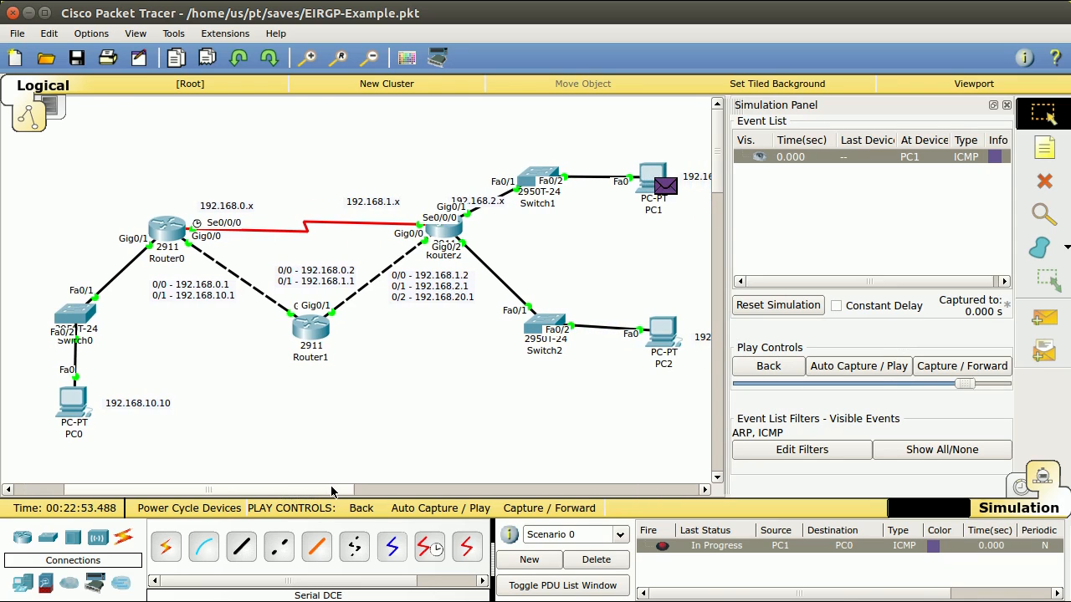
left_click(981, 368)
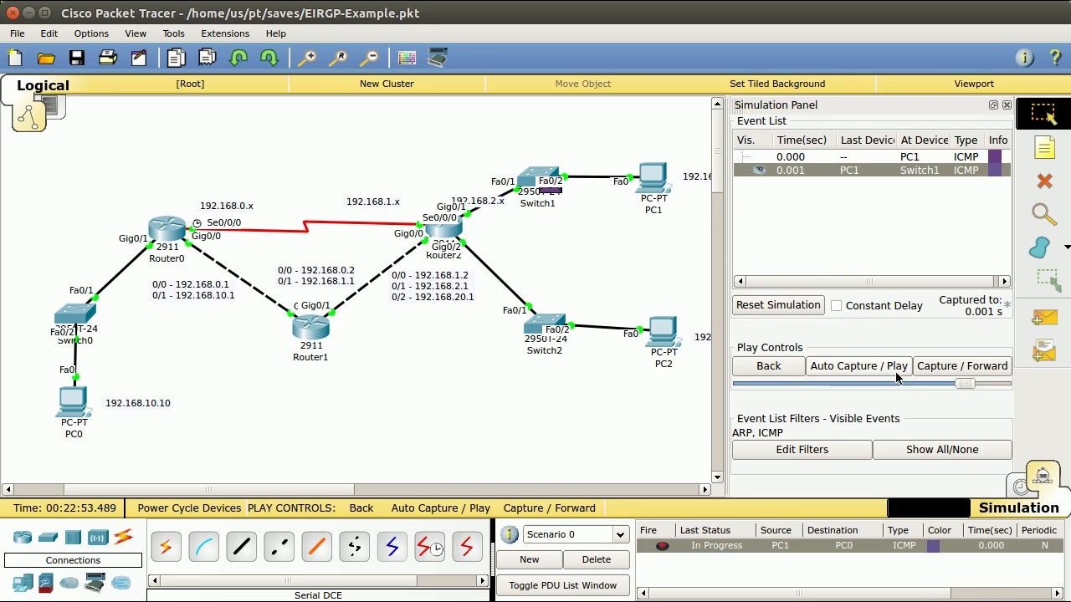
left_click(956, 368)
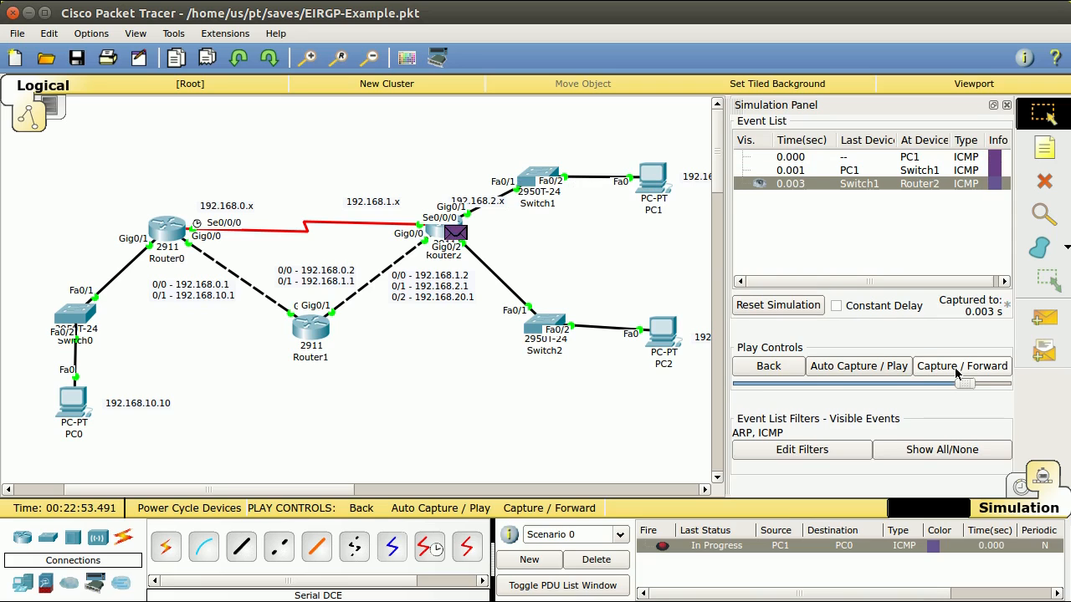
left_click(956, 369)
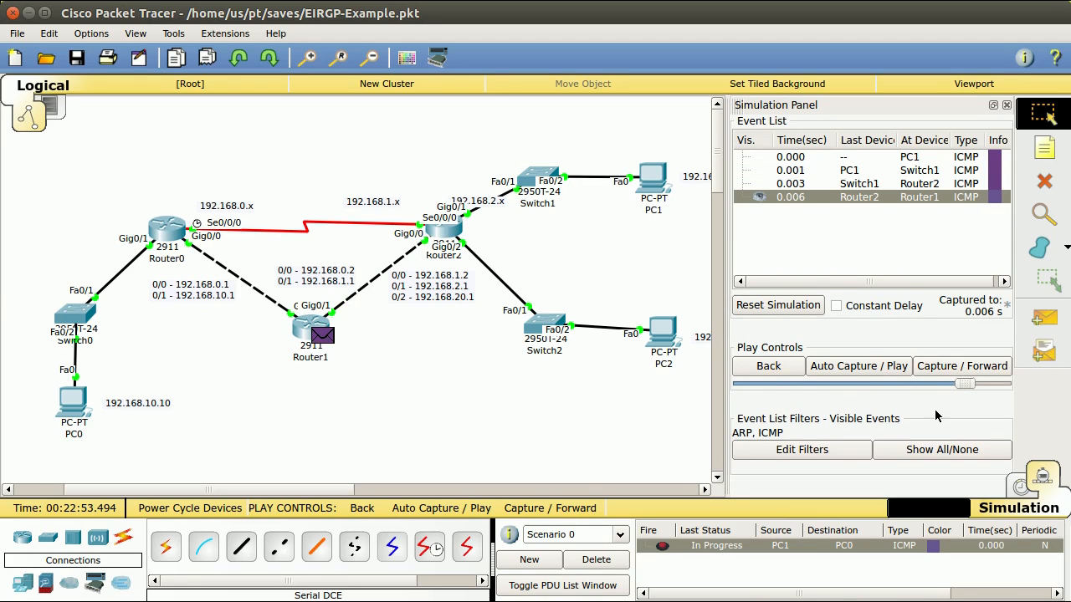
left_click(948, 368)
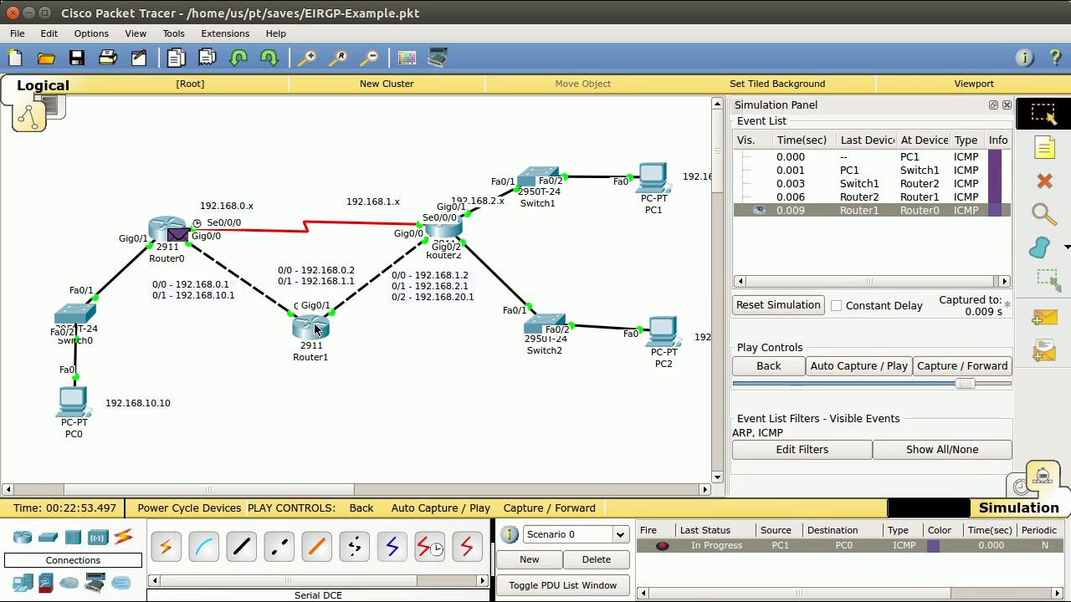
left_click(955, 365)
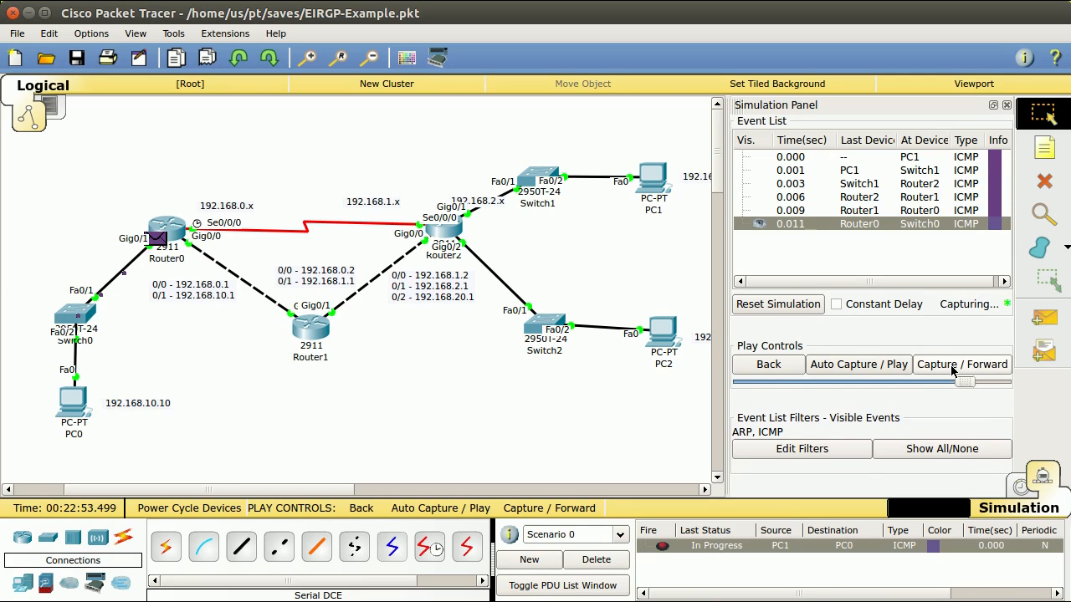
left_click(952, 369)
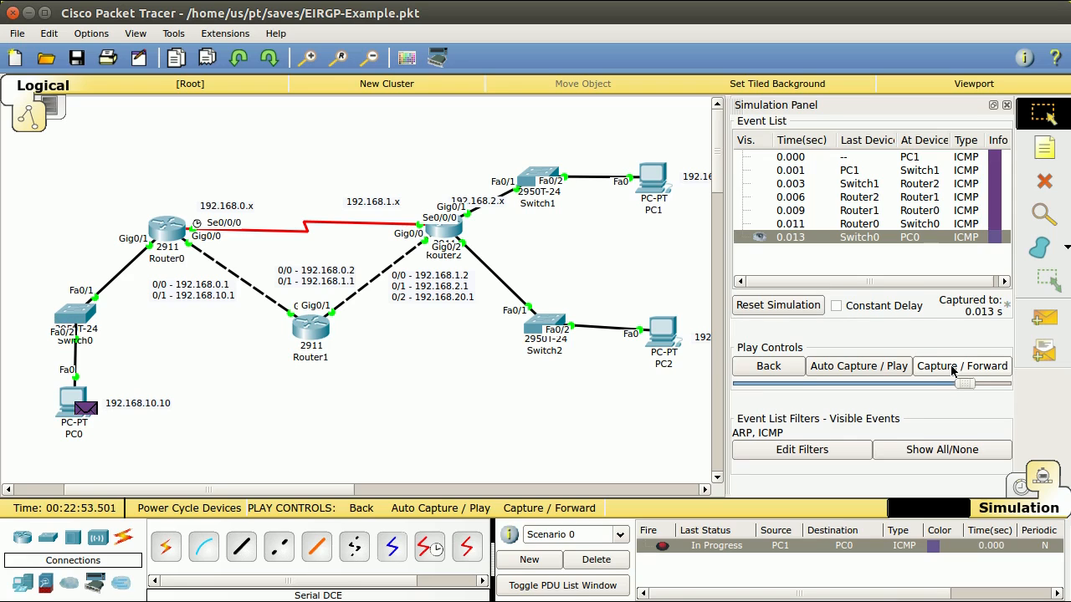
- Continue capturing events until PC0's ICMP reply gets back to PC1
left_click(952, 368)
left_click(952, 368)
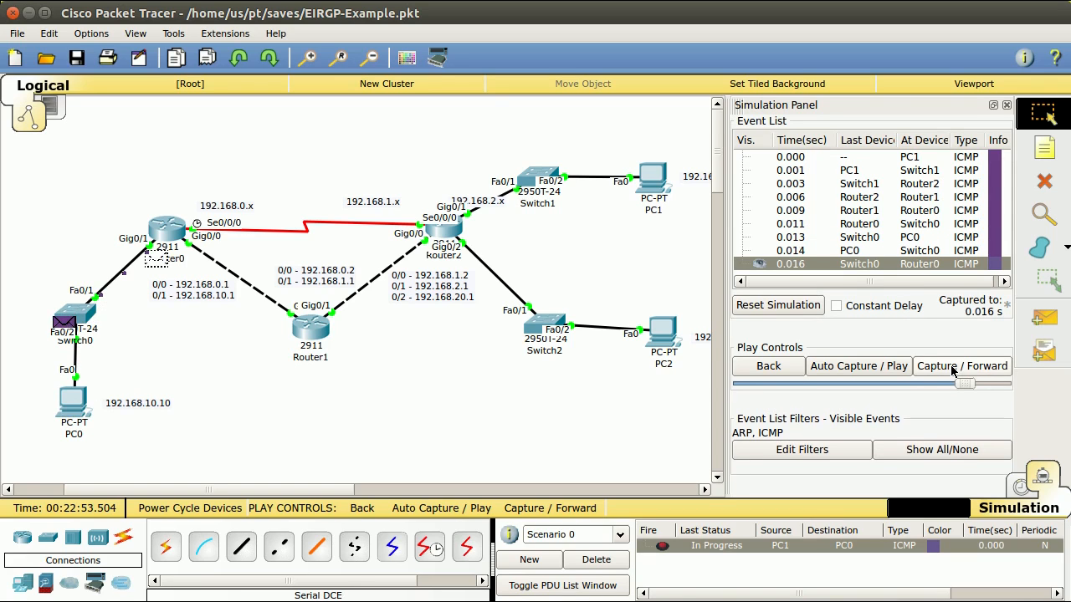
left_click(952, 368)
left_click(952, 368)
left_click(952, 369)
left_click(952, 368)
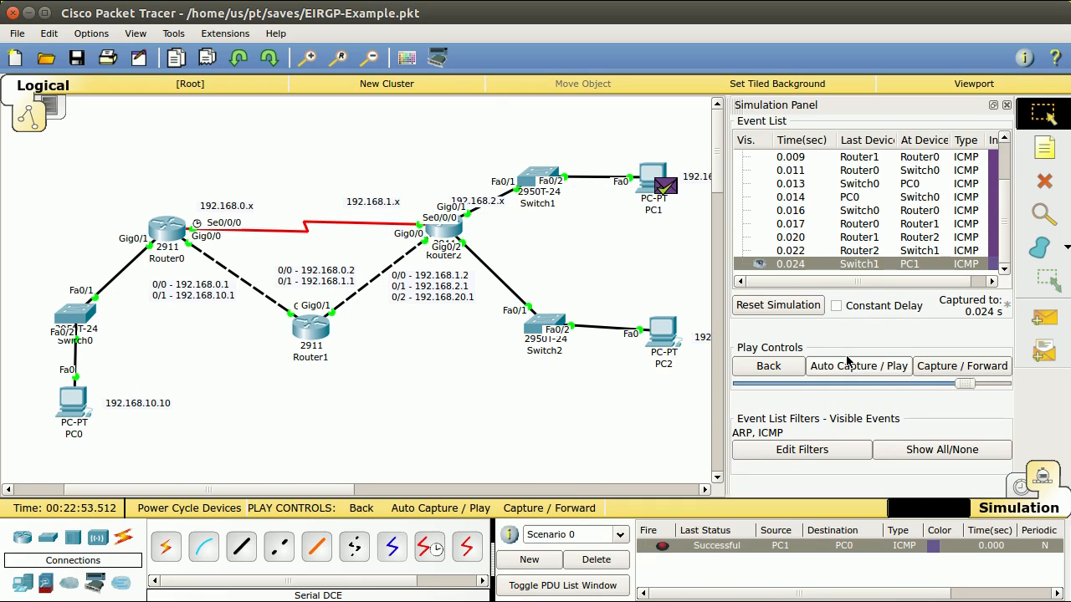
- Reset the simulation, then shut down Router1's gigabitEthernet 0/0 interface and close the router's window
left_click(780, 308)
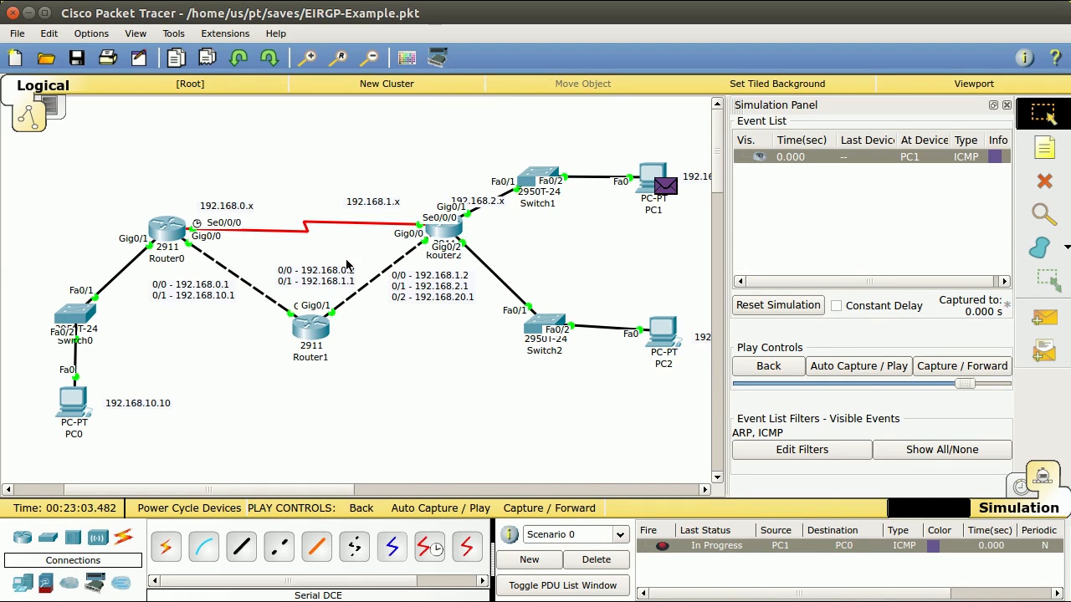
left_click(310, 332)
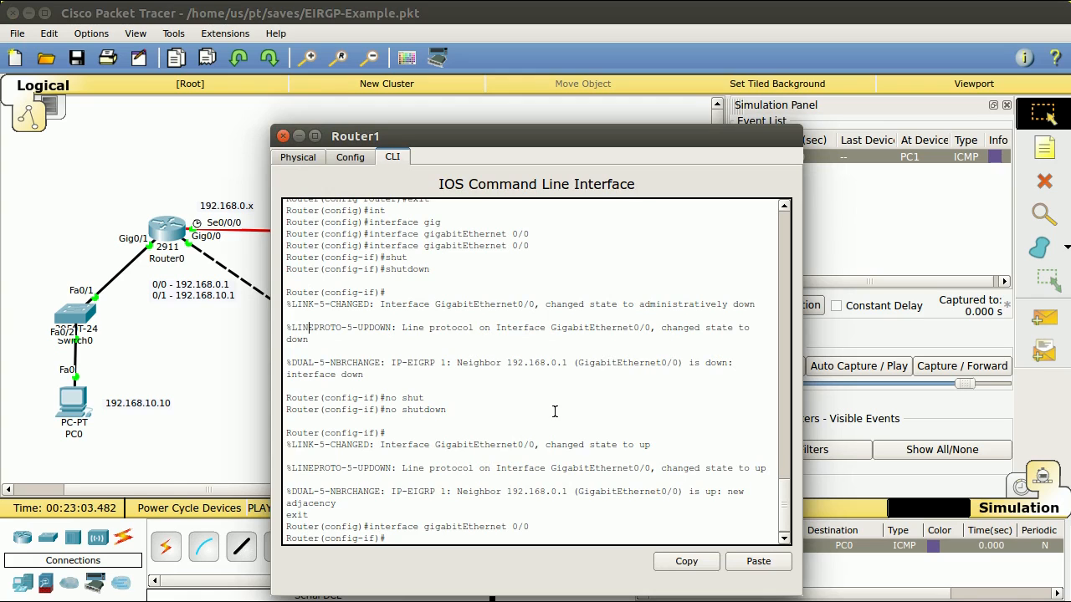
type("shut")
key("Return")
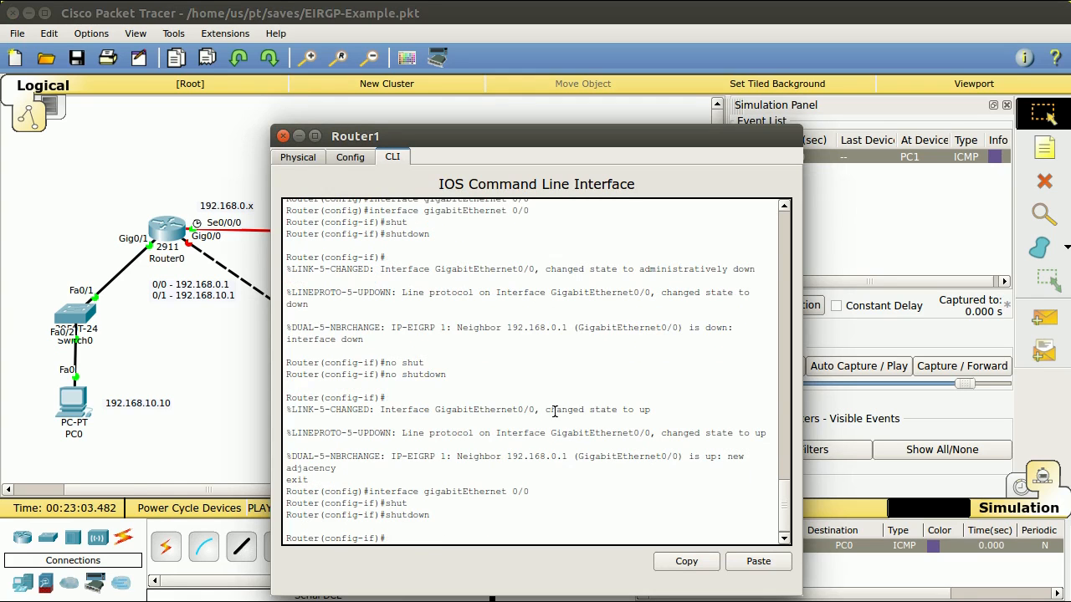
left_click(283, 136)
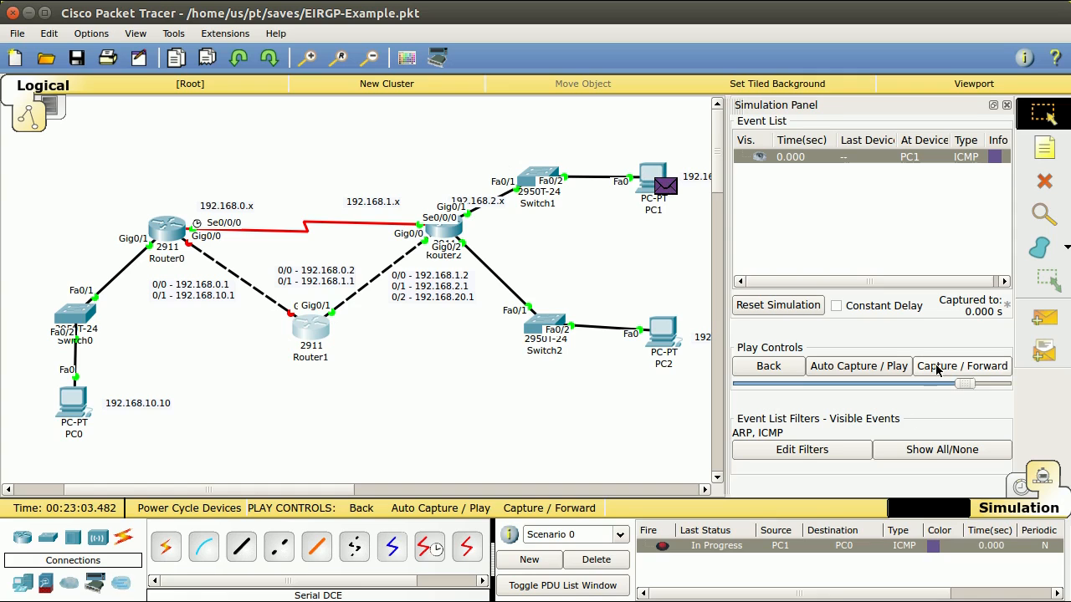
- With Router1's gigabitEthernet 0/0 shut down, advance the simulation until PC1's ICMP request reaches PC0, following its path between the routers
mouse_move(649, 184)
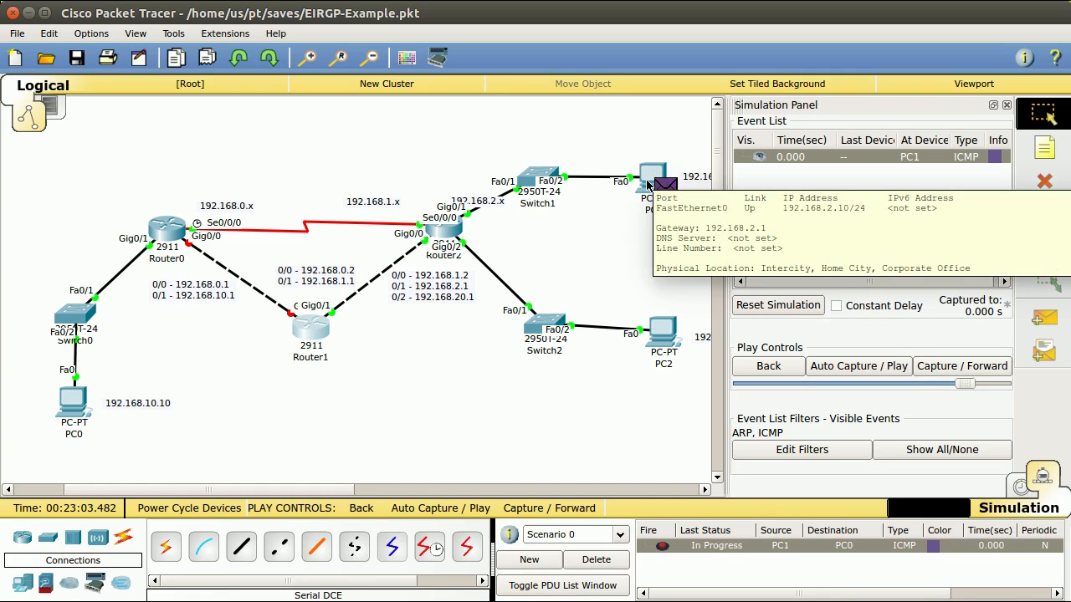
left_click(953, 371)
left_click(952, 371)
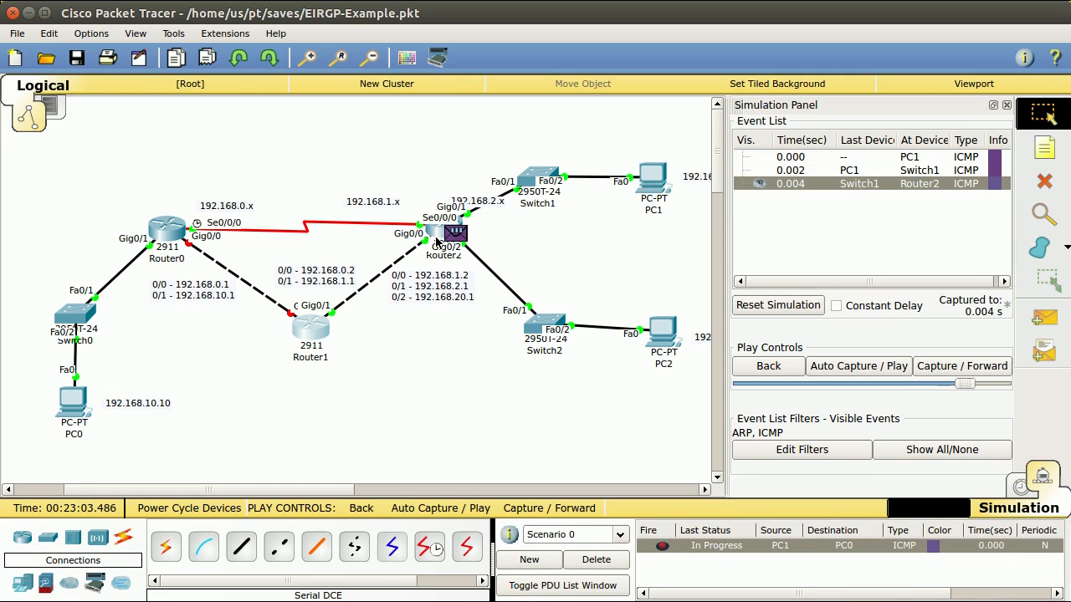
left_click(968, 373)
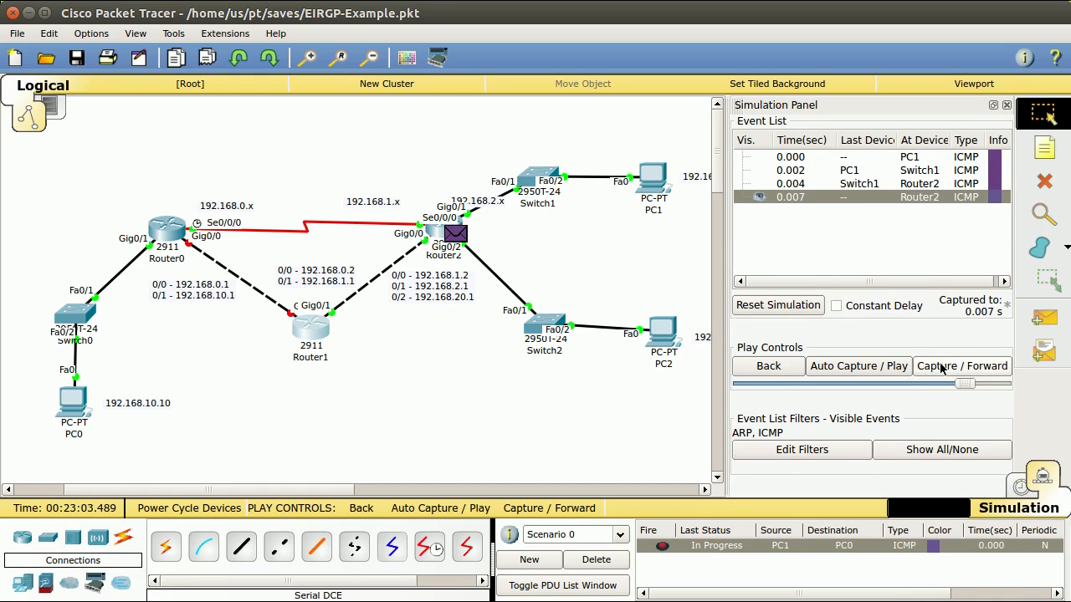
left_click(942, 369)
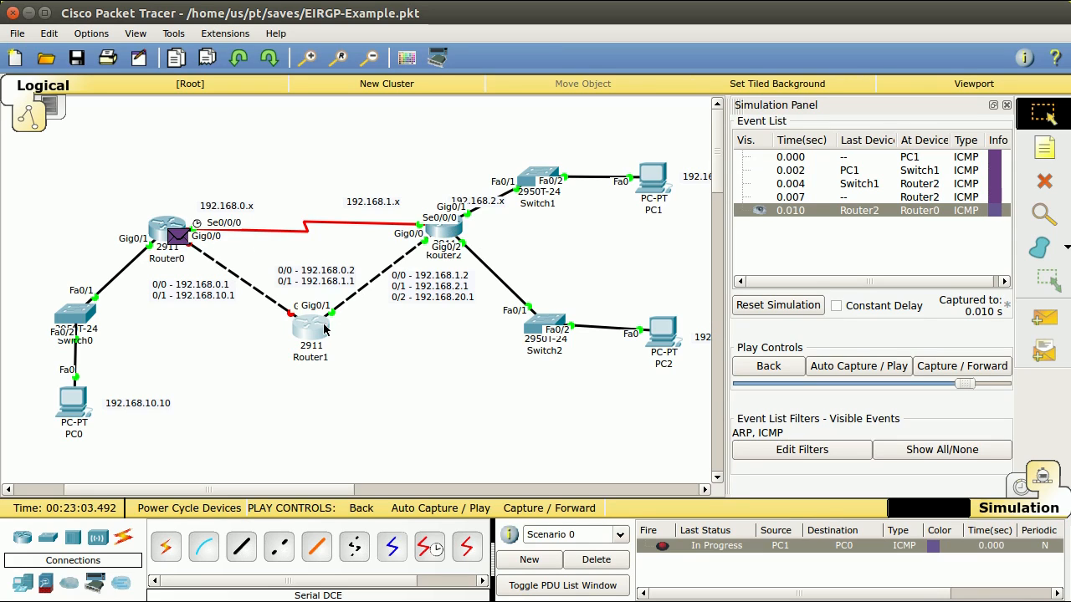
left_click(950, 366)
left_click(951, 366)
- Trace the ICMP reply from PC0 back to PC1 event by event and check Router1's interface summary
left_click(950, 367)
left_click(950, 367)
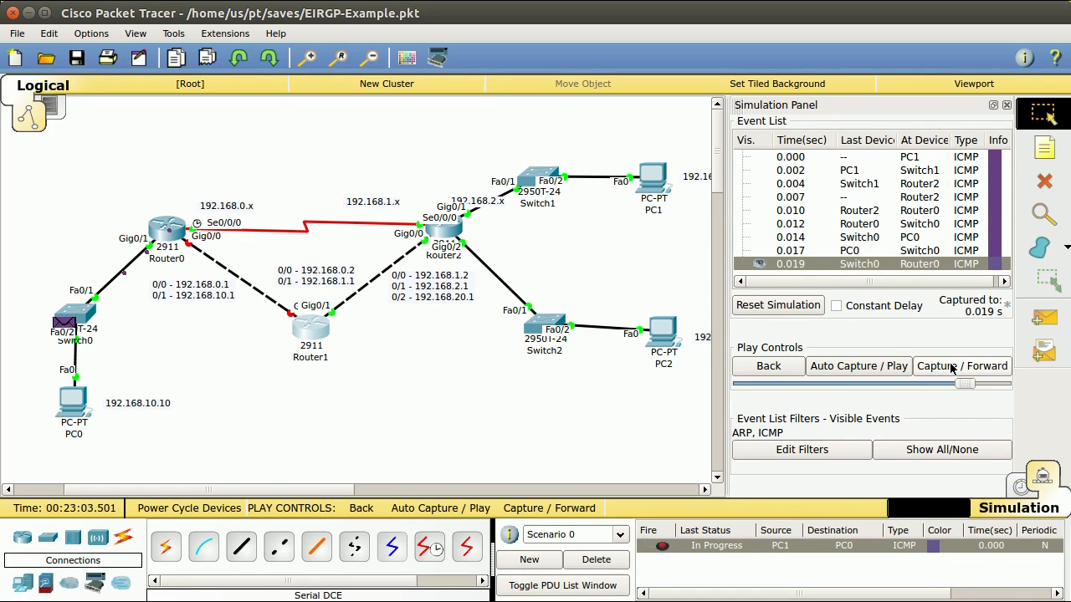
left_click(951, 366)
left_click(951, 367)
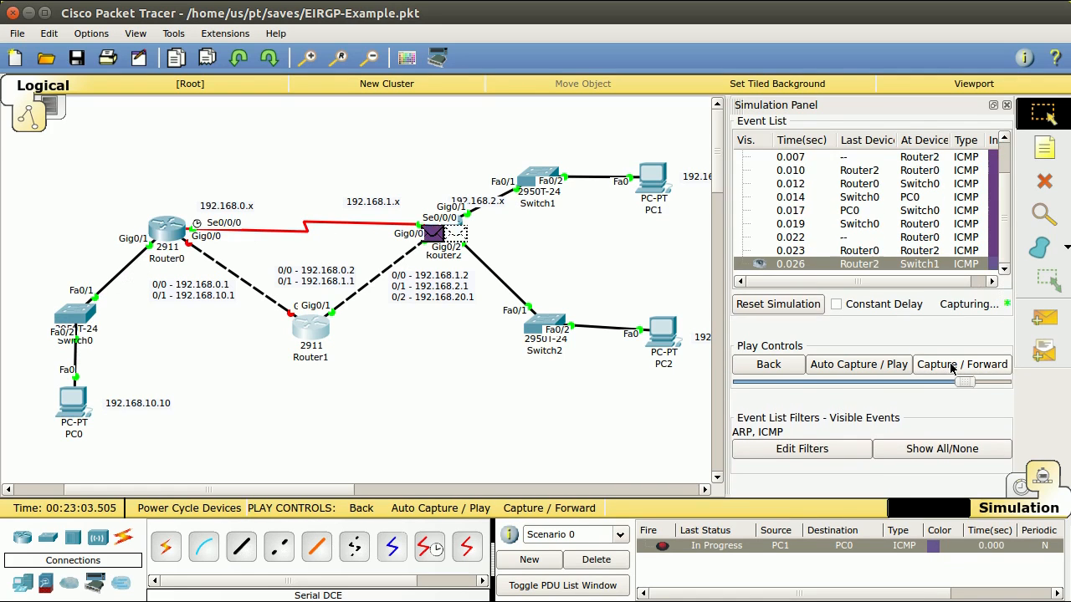
left_click(951, 366)
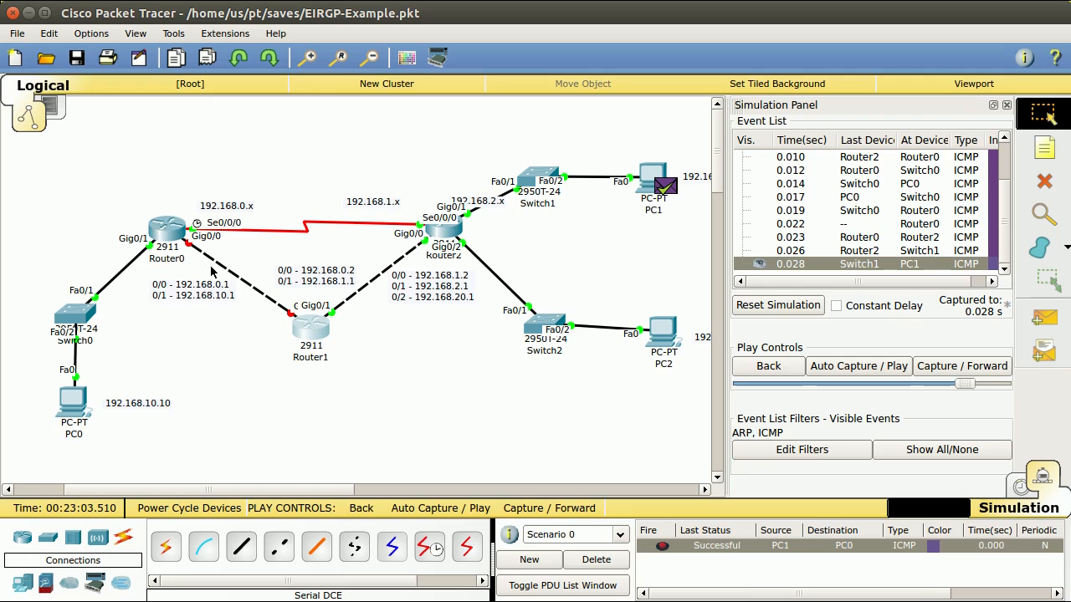
mouse_move(322, 338)
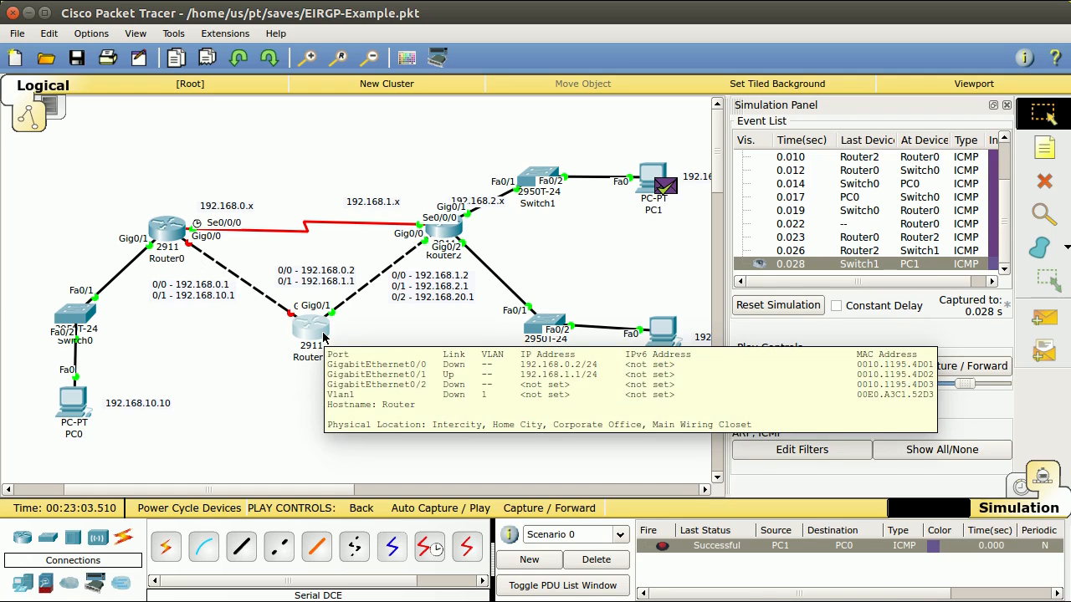